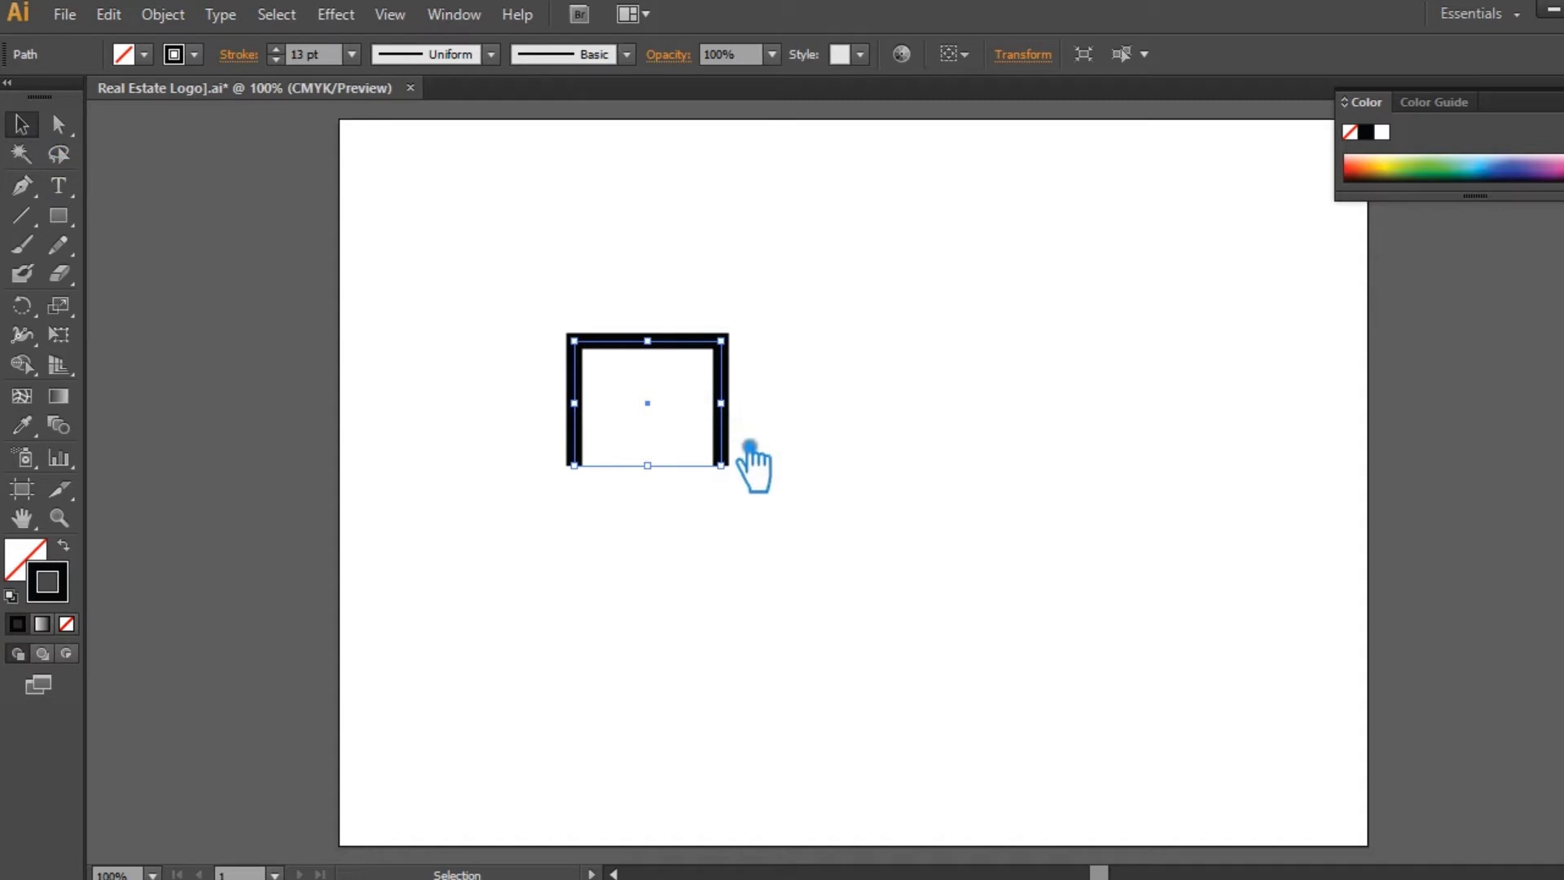
# Move the open-bottomed rectangle nearer the artboard's centre and shorten its two legs by raising their bottom anchor points.
pyautogui.moveTo(741, 447); pyautogui.dragTo(833, 510)
pyautogui.press('a')
pyautogui.moveTo(862, 584); pyautogui.dragTo(581, 523)
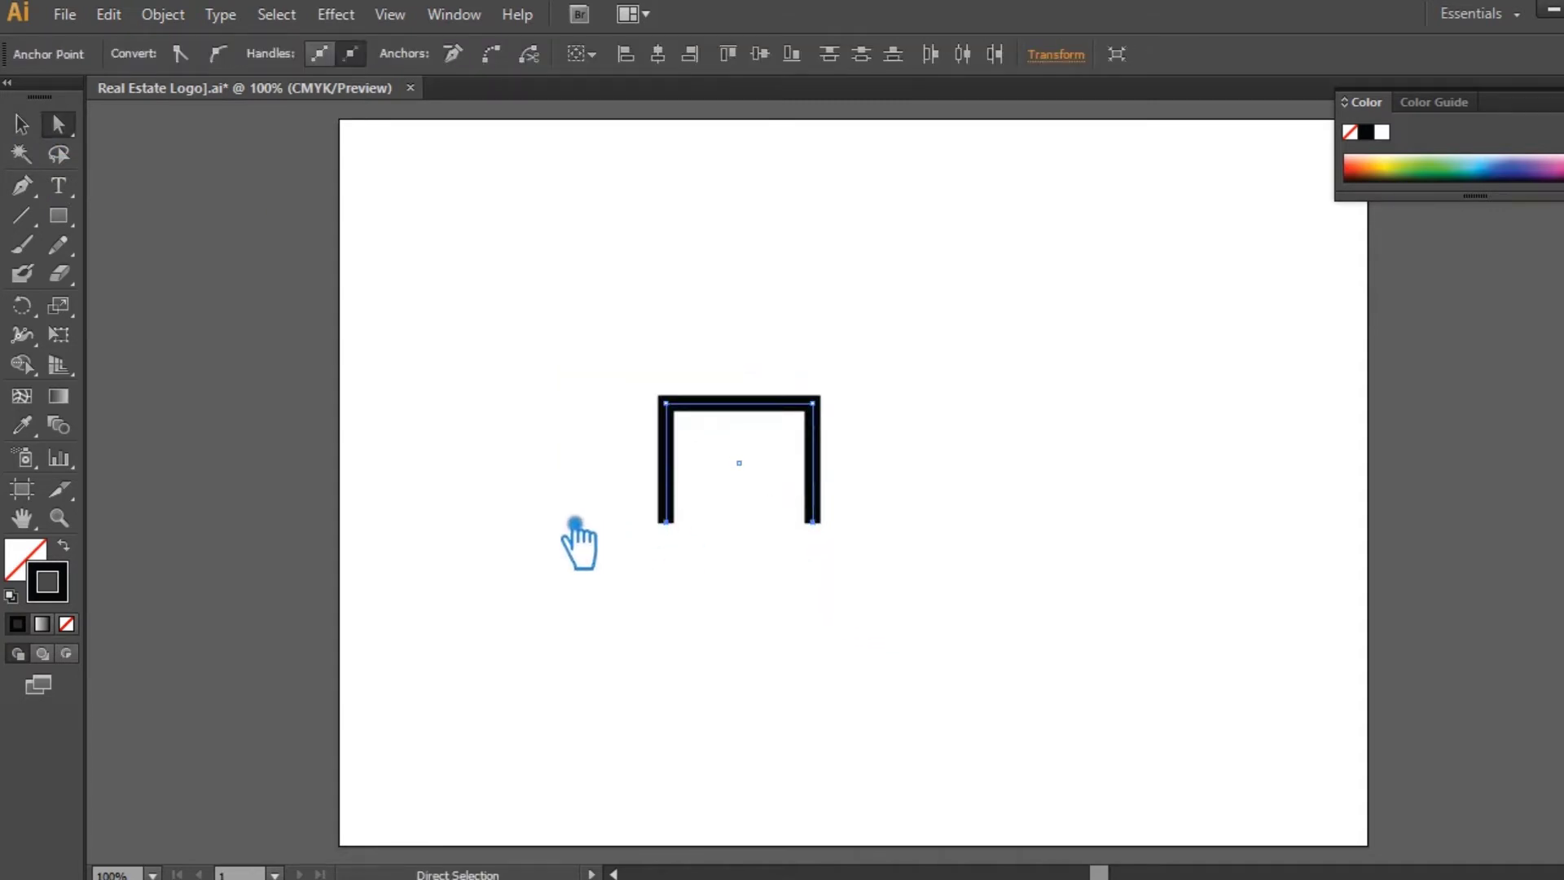
pyautogui.click(23, 125)
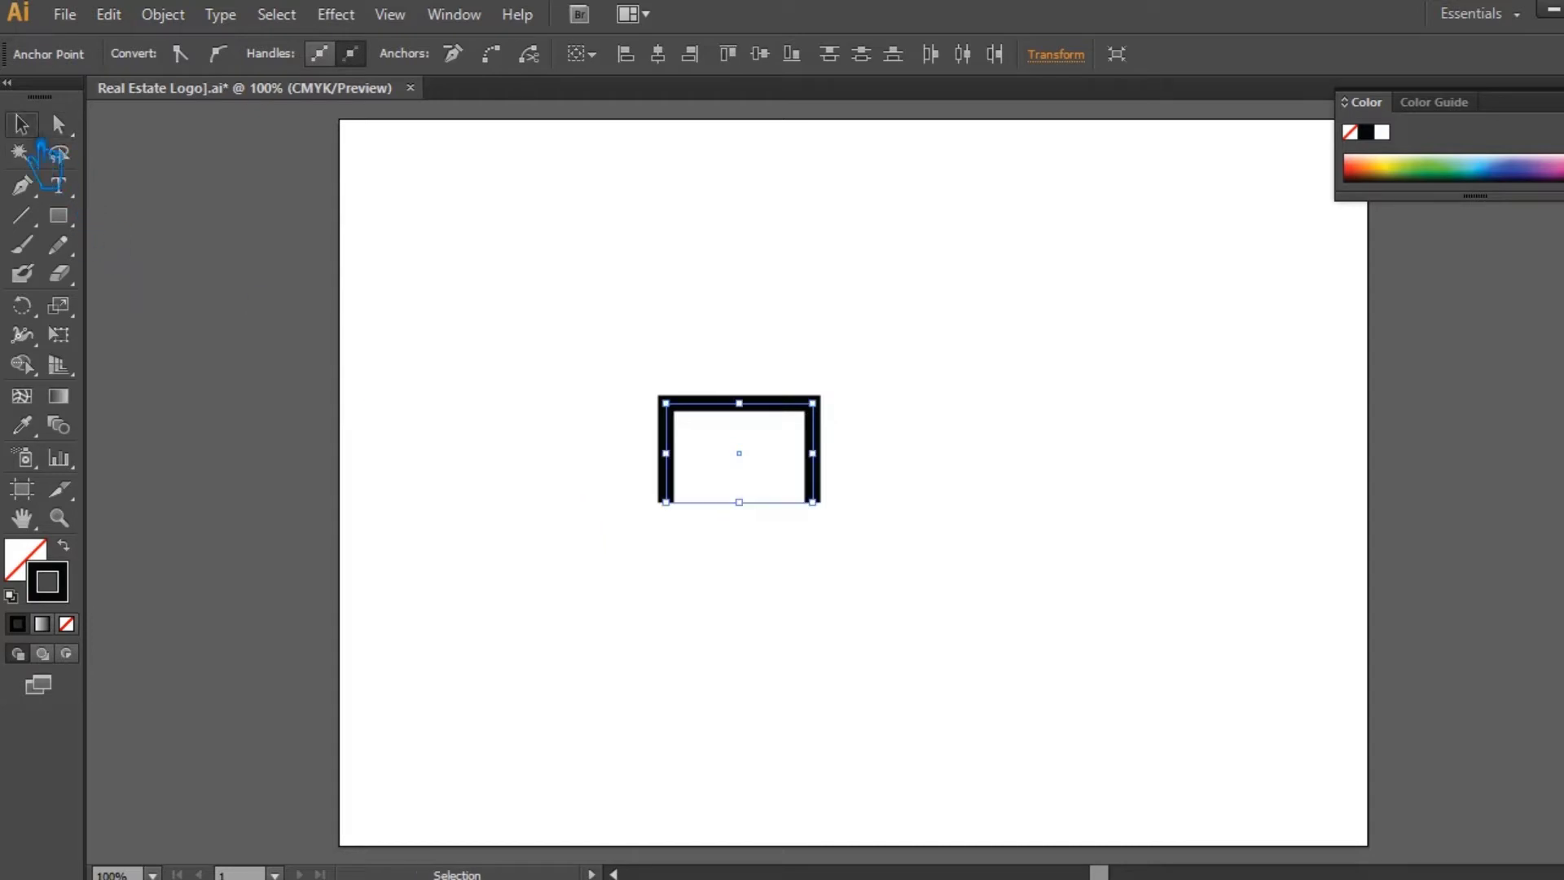
pyautogui.click(641, 236)
# Create a triangle with the Polygon tool, using 3 sides and a 50 px radius.
pyautogui.moveTo(58, 215); pyautogui.dragTo(216, 303)
pyautogui.click(496, 326)
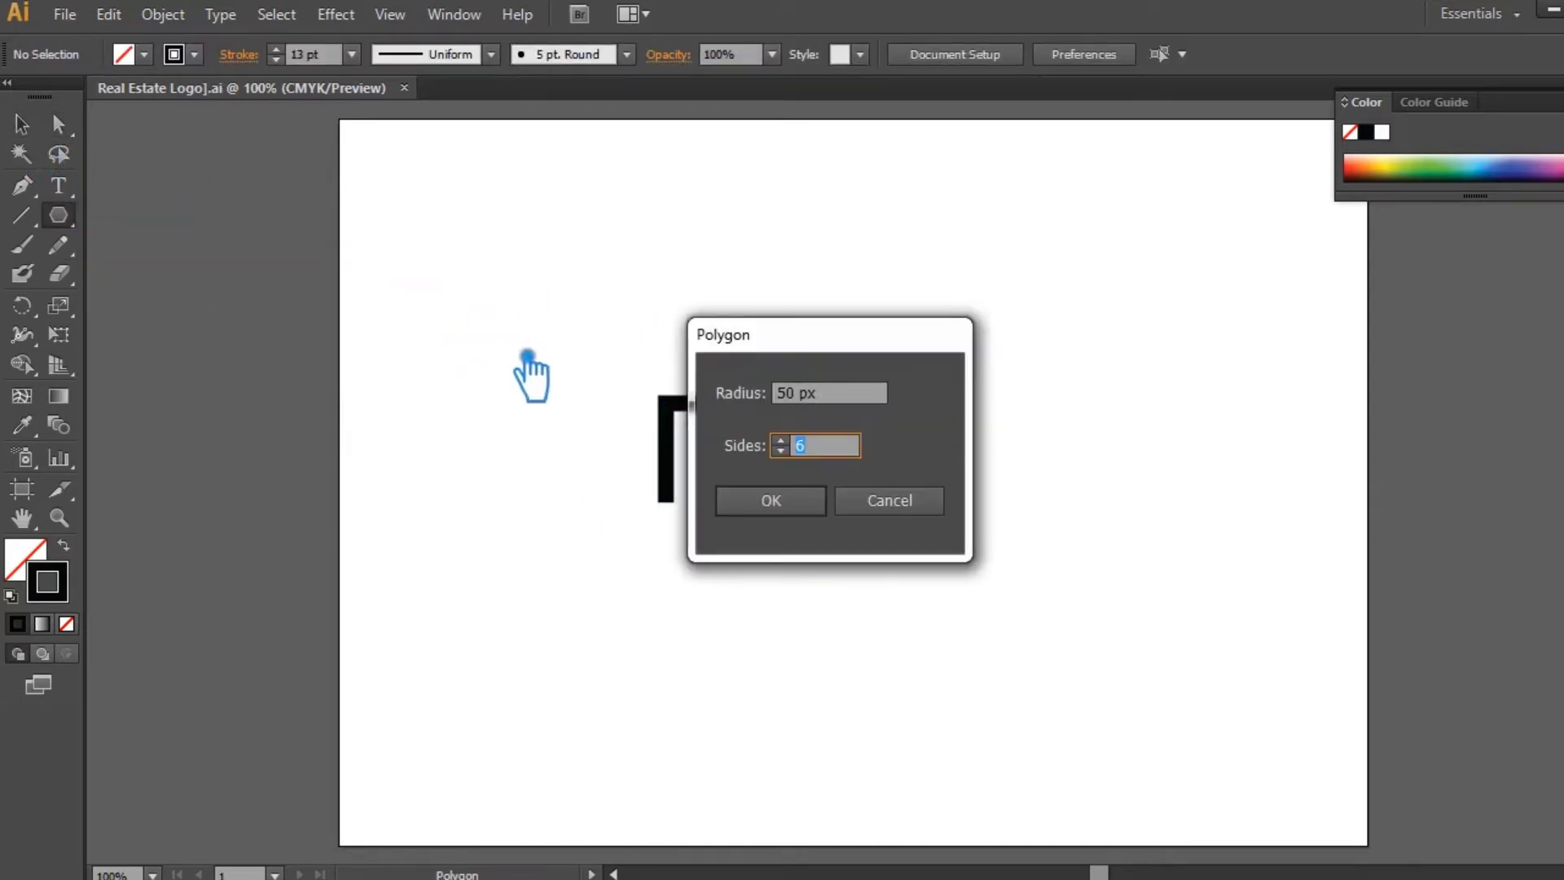
pyautogui.click(794, 509)
pyautogui.click(22, 123)
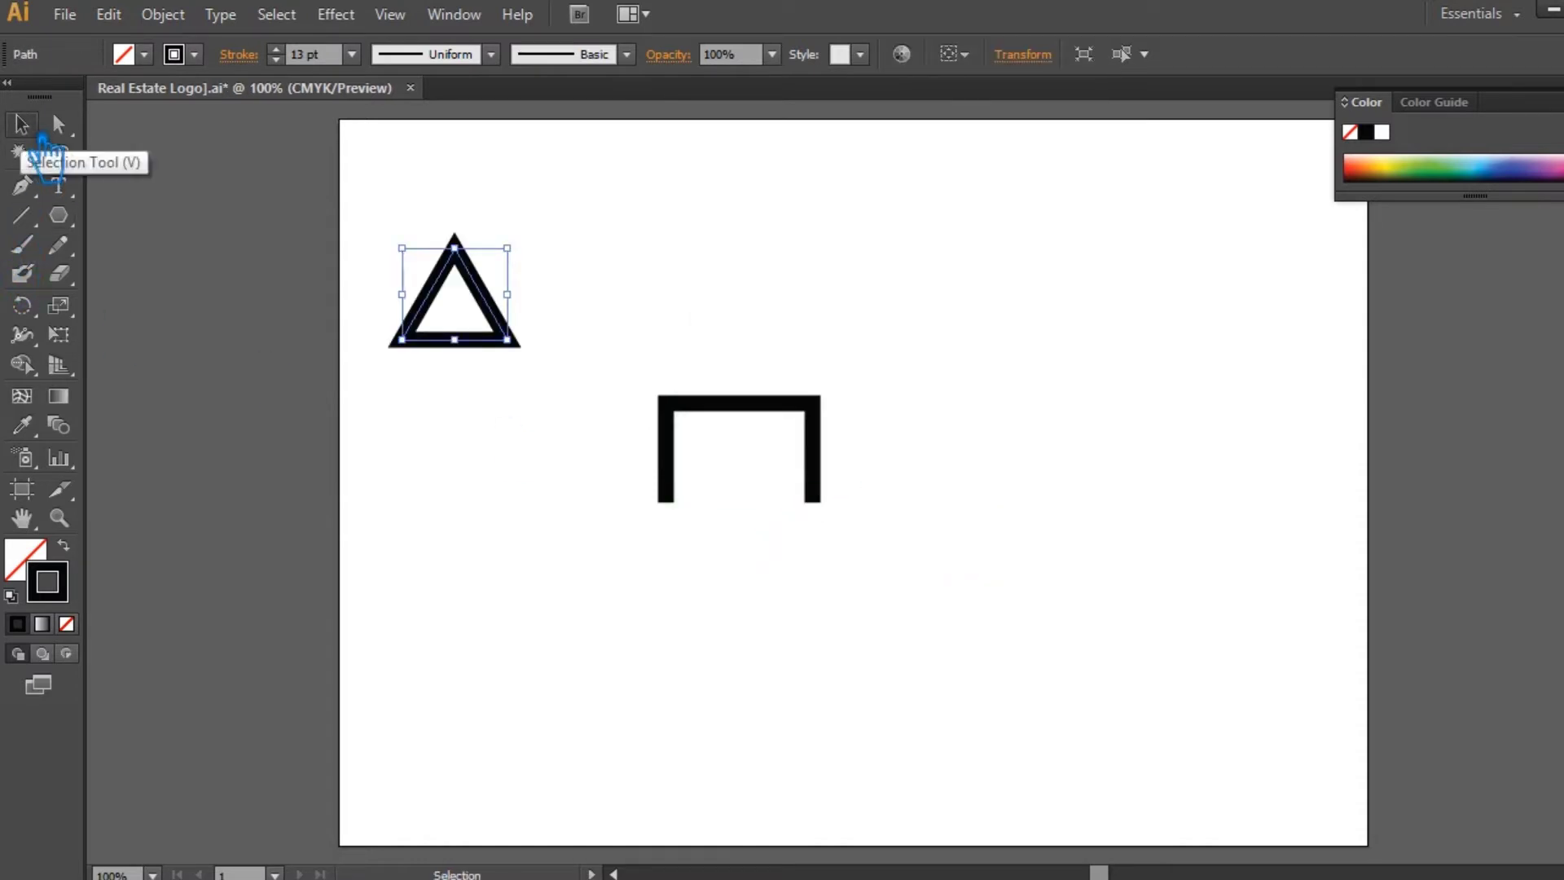
# Place the triangle on the wall outline's top bar and scale it up proportionally to overhang both walls as a roof.
pyautogui.moveTo(493, 342); pyautogui.dragTo(750, 406)
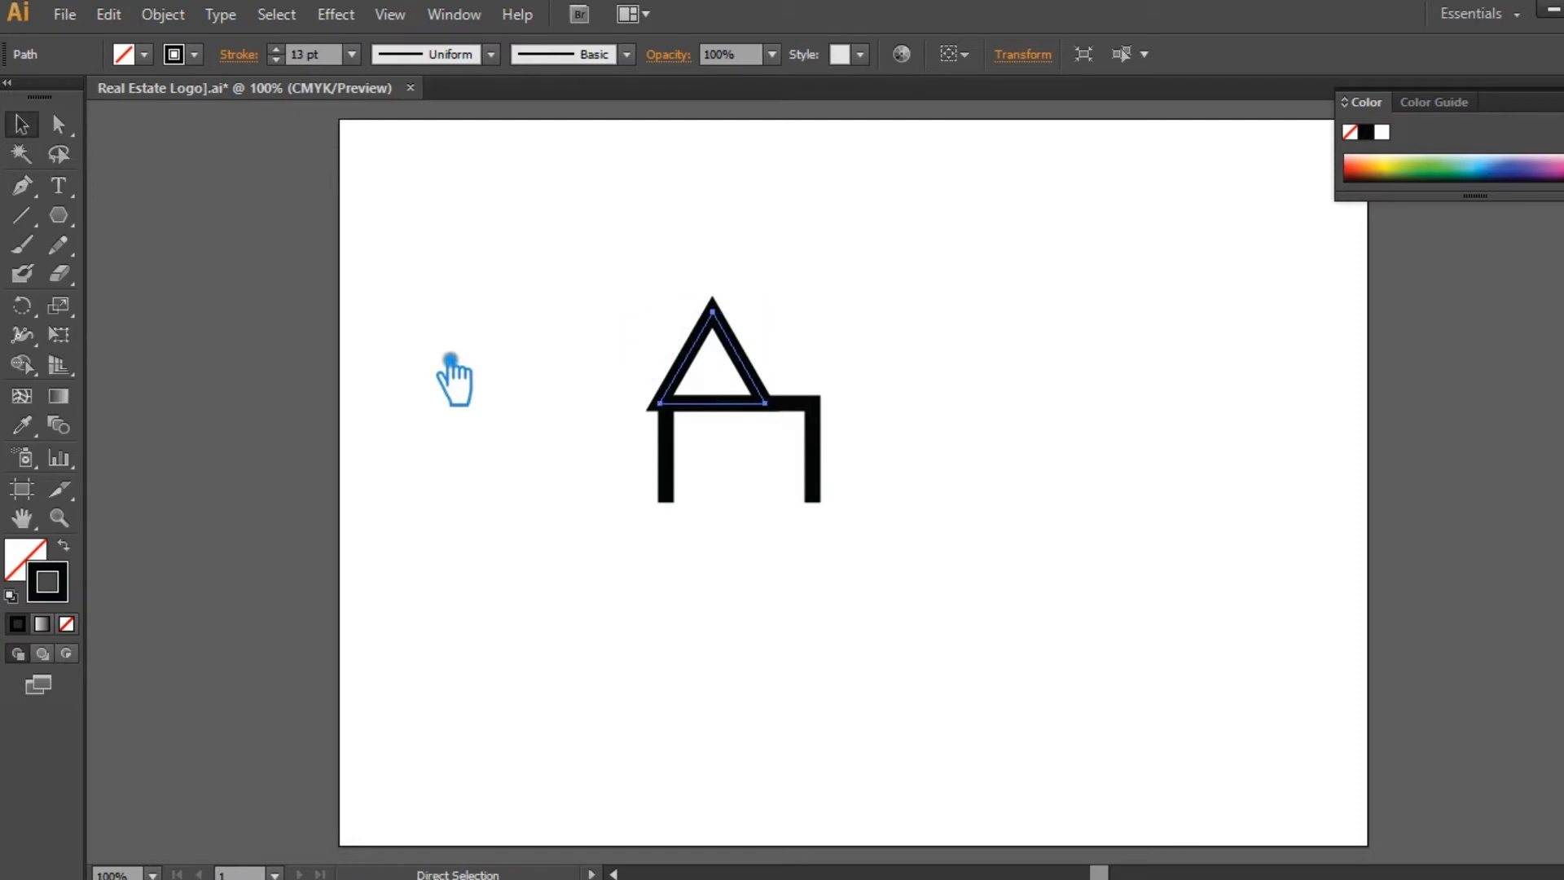
pyautogui.hotkey('ctrl', '=')
pyautogui.hotkey('ctrl', '=')
pyautogui.moveTo(450, 360); pyautogui.dragTo(426, 527)
pyautogui.press('Left')
pyautogui.press('Left')
pyautogui.press('Left')
pyautogui.press('Left')
pyautogui.press('Left')
pyautogui.press('Left')
pyautogui.press('Left')
pyautogui.press('Left')
pyautogui.press('Left')
pyautogui.press('Left')
pyautogui.press('Left')
pyautogui.press('Left')
pyautogui.press('Left')
pyautogui.press('Left')
pyautogui.press('Left')
pyautogui.press('Left')
pyautogui.press('Left')
pyautogui.press('Left')
pyautogui.press('Left')
pyautogui.press('Left')
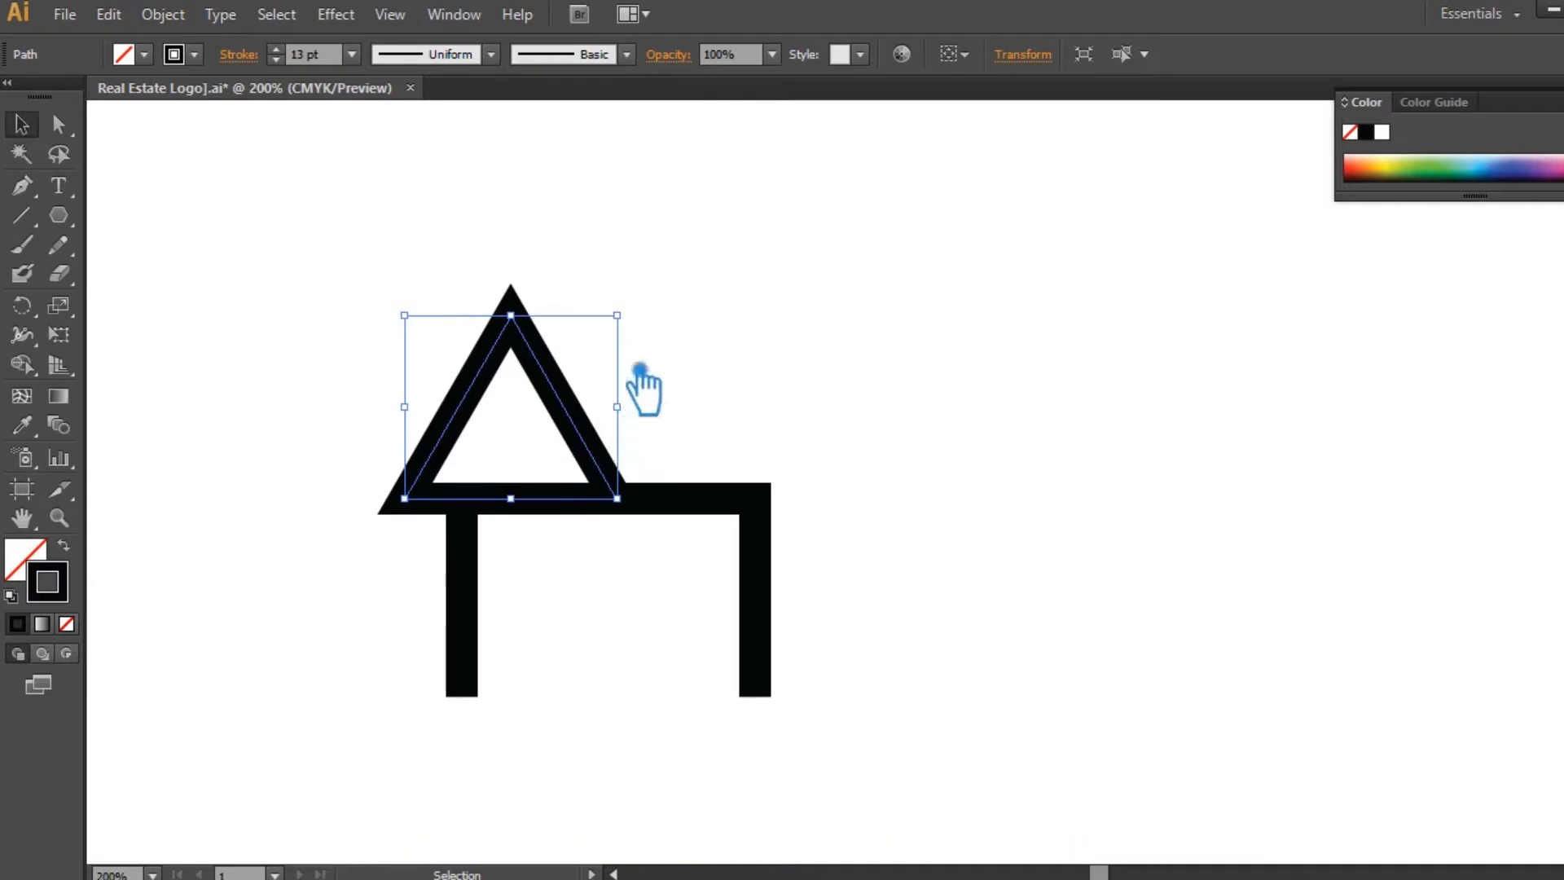
pyautogui.moveTo(625, 320); pyautogui.dragTo(957, 153)
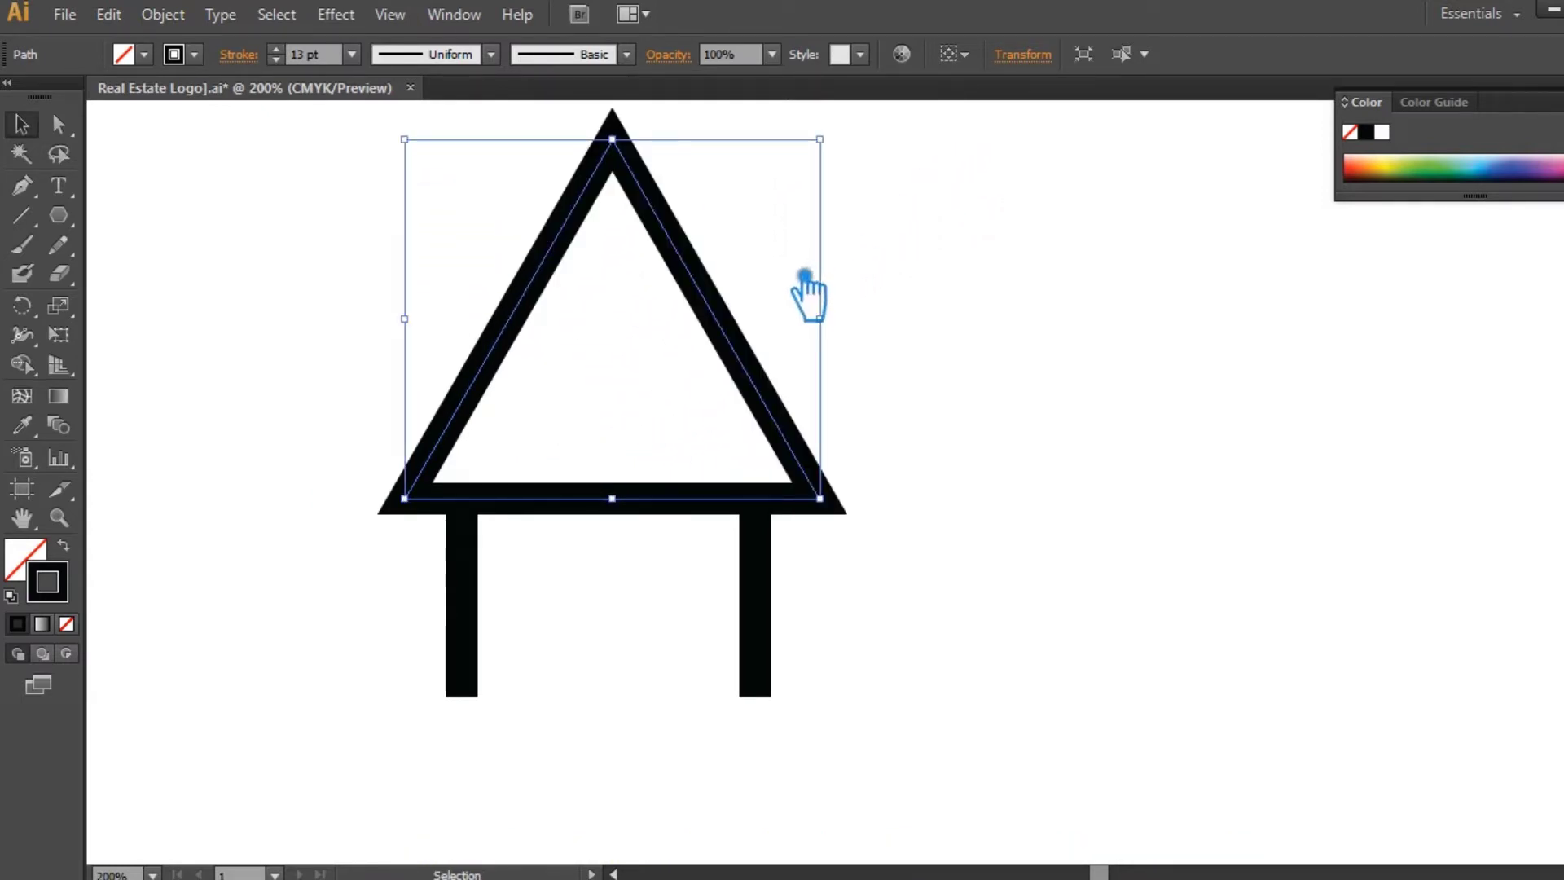
# Flatten the roof triangle by moving its apex anchor point straight down to Y 144 px.
pyautogui.press('a')
pyautogui.moveTo(612, 140); pyautogui.dragTo(612, 150)
pyautogui.press('Down')
pyautogui.press('Down')
pyautogui.press('Down')
pyautogui.press('Down')
pyautogui.press('Down')
pyautogui.press('Down')
pyautogui.press('Down')
pyautogui.press('Down')
pyautogui.press('Down')
pyautogui.press('Down')
pyautogui.press('Down')
pyautogui.press('Down')
pyautogui.press('Down')
pyautogui.press('Down')
pyautogui.press('Down')
pyautogui.press('Down')
pyautogui.press('Down')
pyautogui.press('Down')
pyautogui.press('Down')
pyautogui.press('Down')
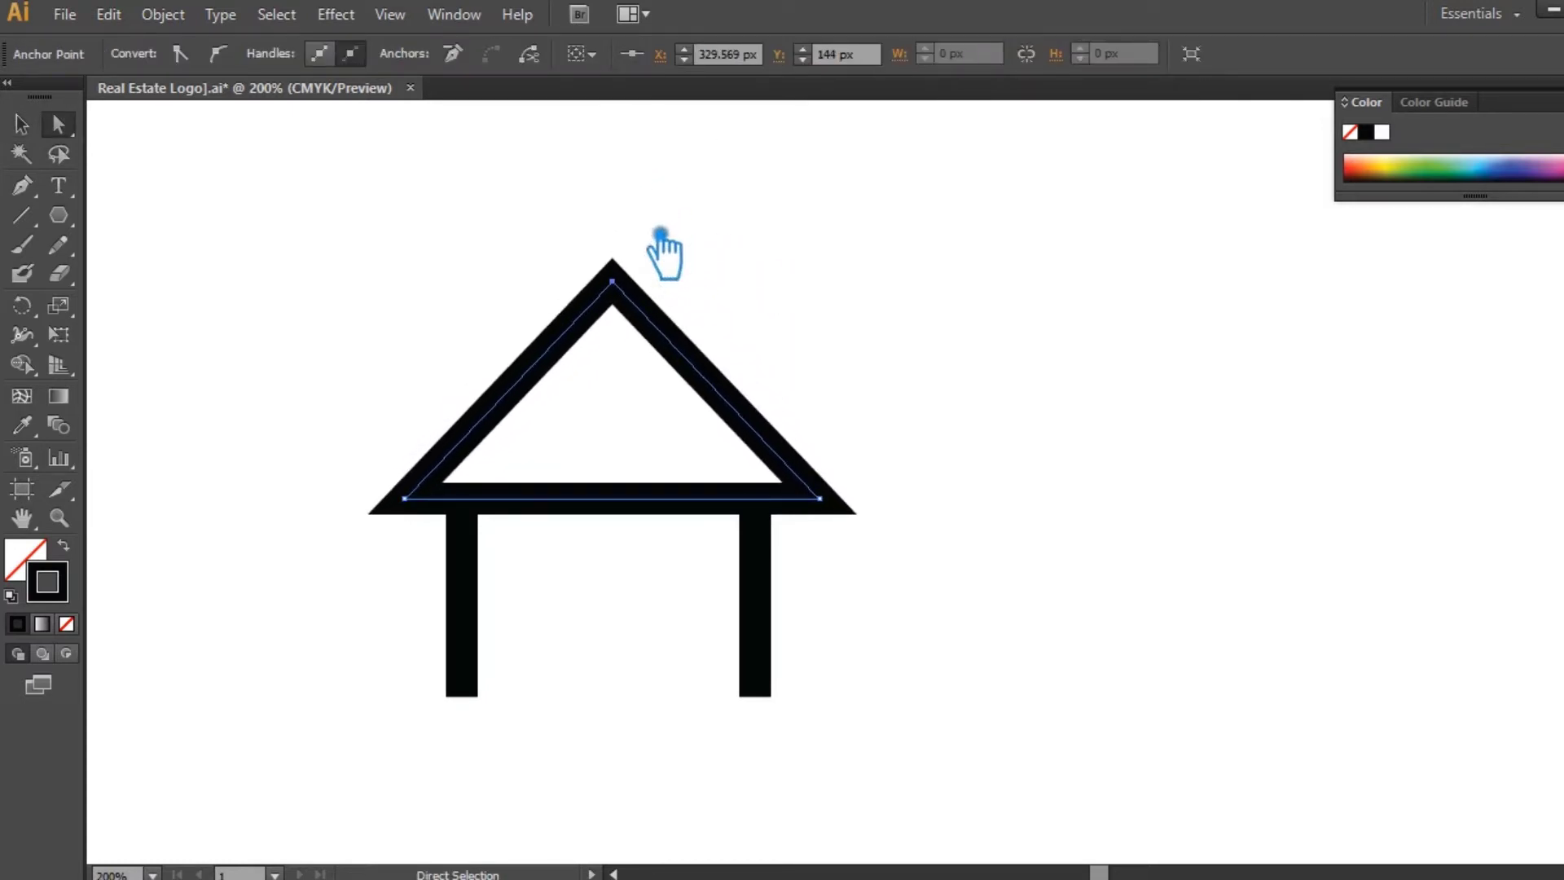
pyautogui.press('v')
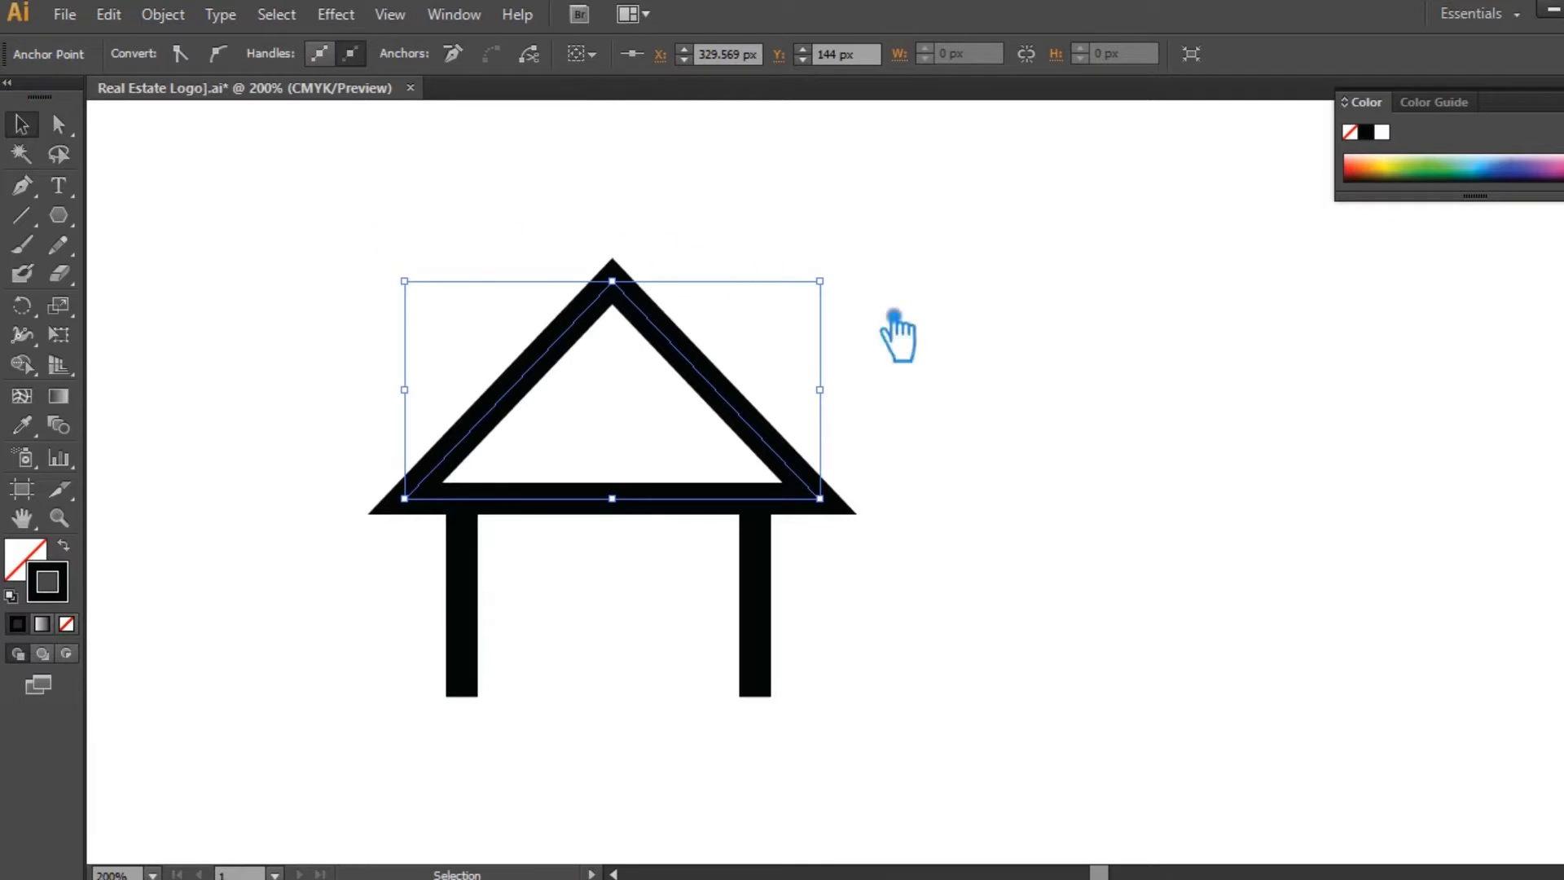
pyautogui.click(919, 436)
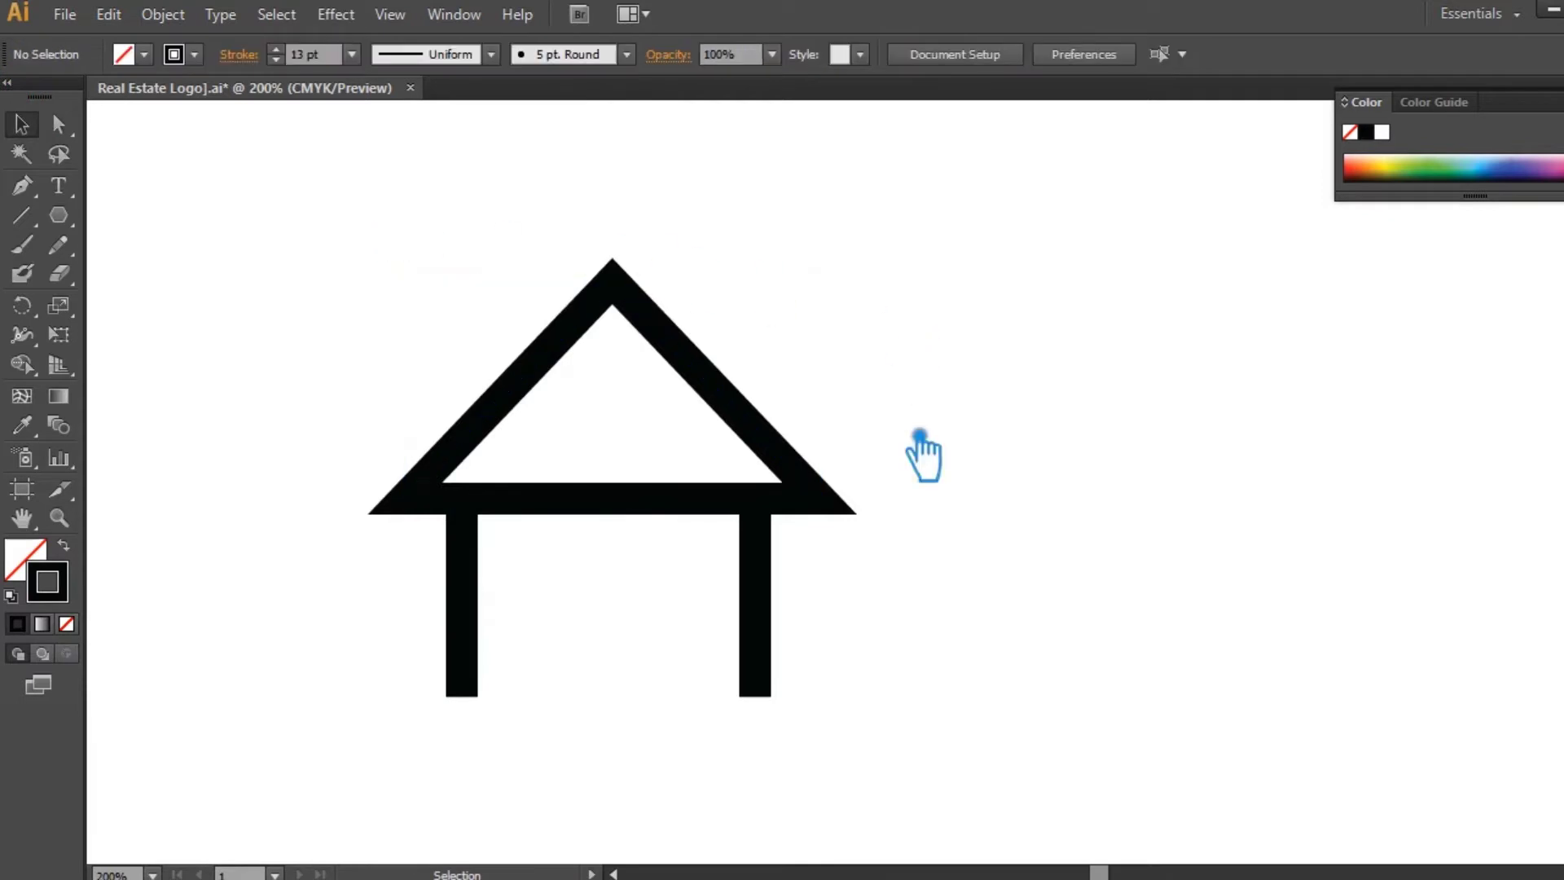
# Add an anchor point at the middle of the roof triangle's base with the Pen tool.
pyautogui.rightClick(641, 502)
pyautogui.click(604, 576)
pyautogui.click(634, 506)
pyautogui.press('p')
pyautogui.press('Delete')
pyautogui.hotkey('ctrl', 'z')
pyautogui.click(455, 498)
pyautogui.click(756, 499)
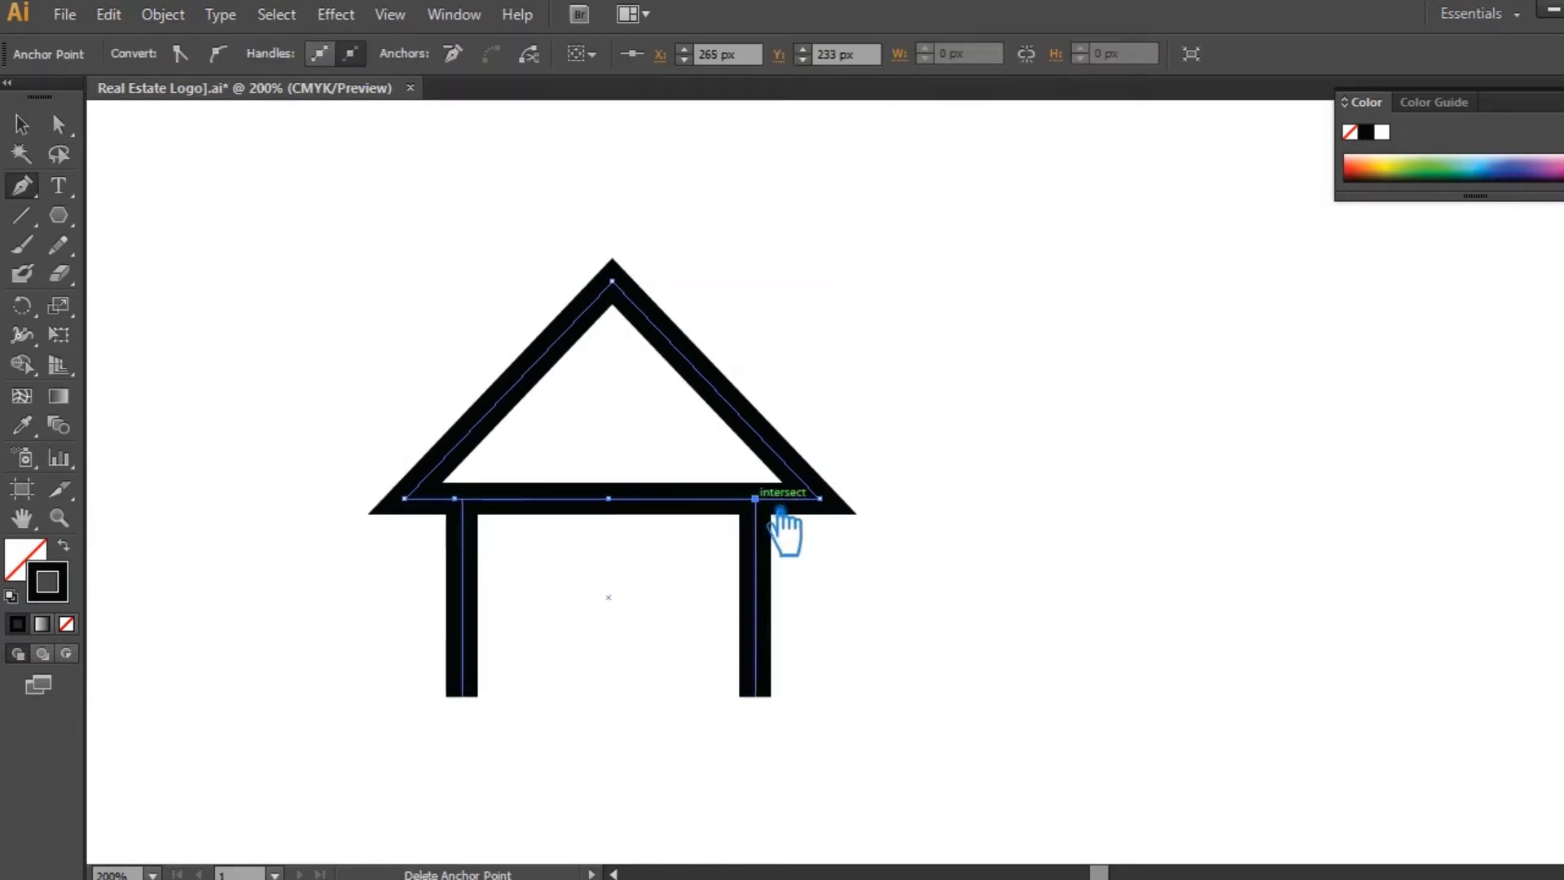
pyautogui.hotkey('ctrl', 'z')
pyautogui.hotkey('ctrl', 'z')
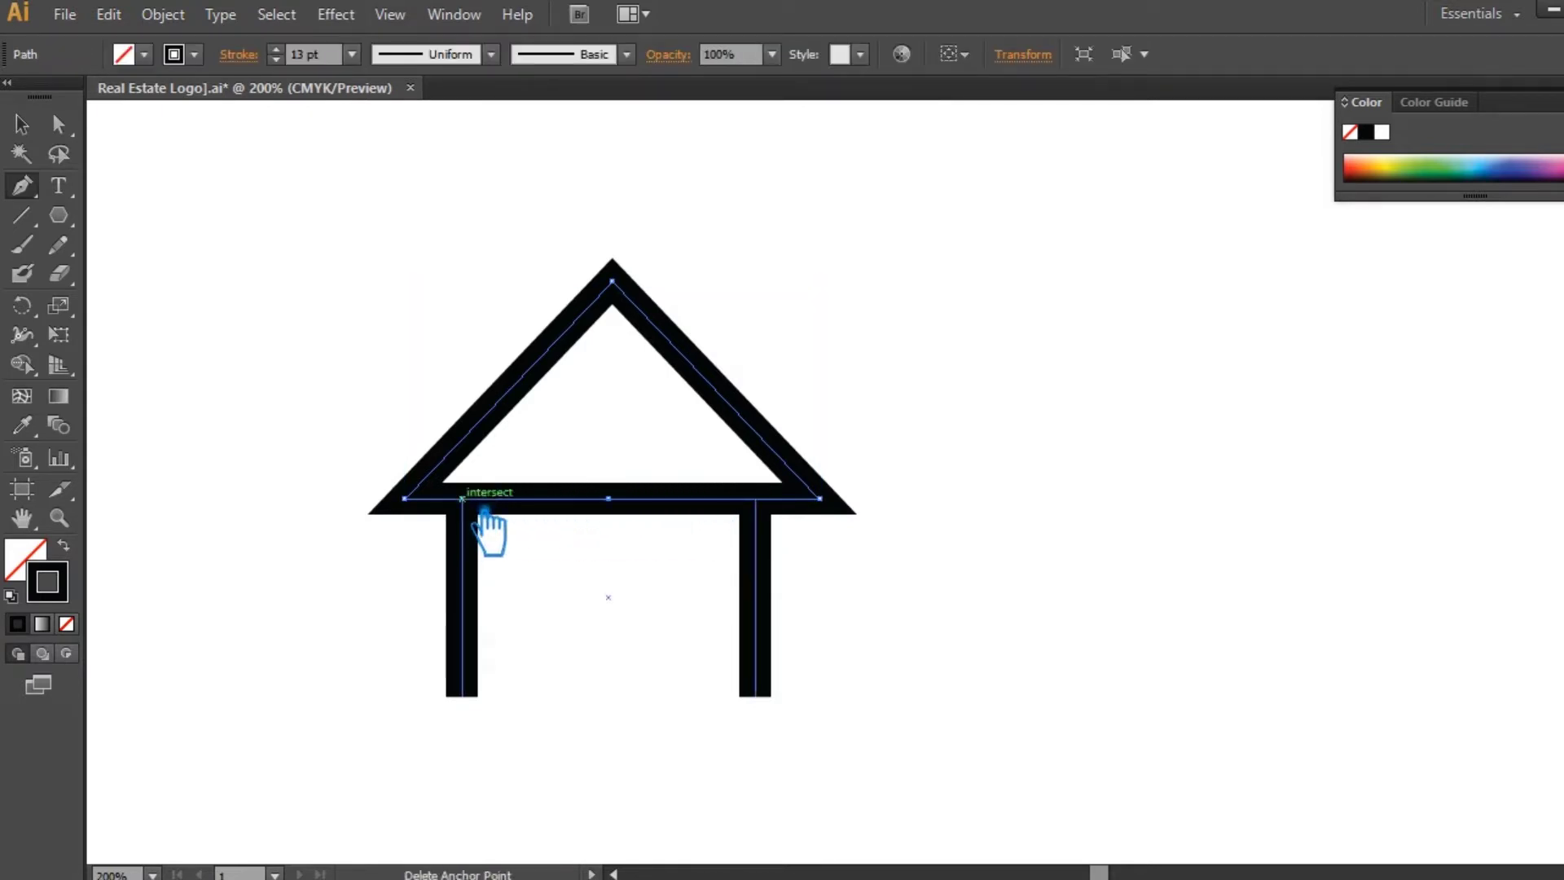
# Add anchor points where the roof base meets both walls and delete the horizontal segments between the walls.
pyautogui.click(462, 499)
pyautogui.click(755, 499)
pyautogui.press('a')
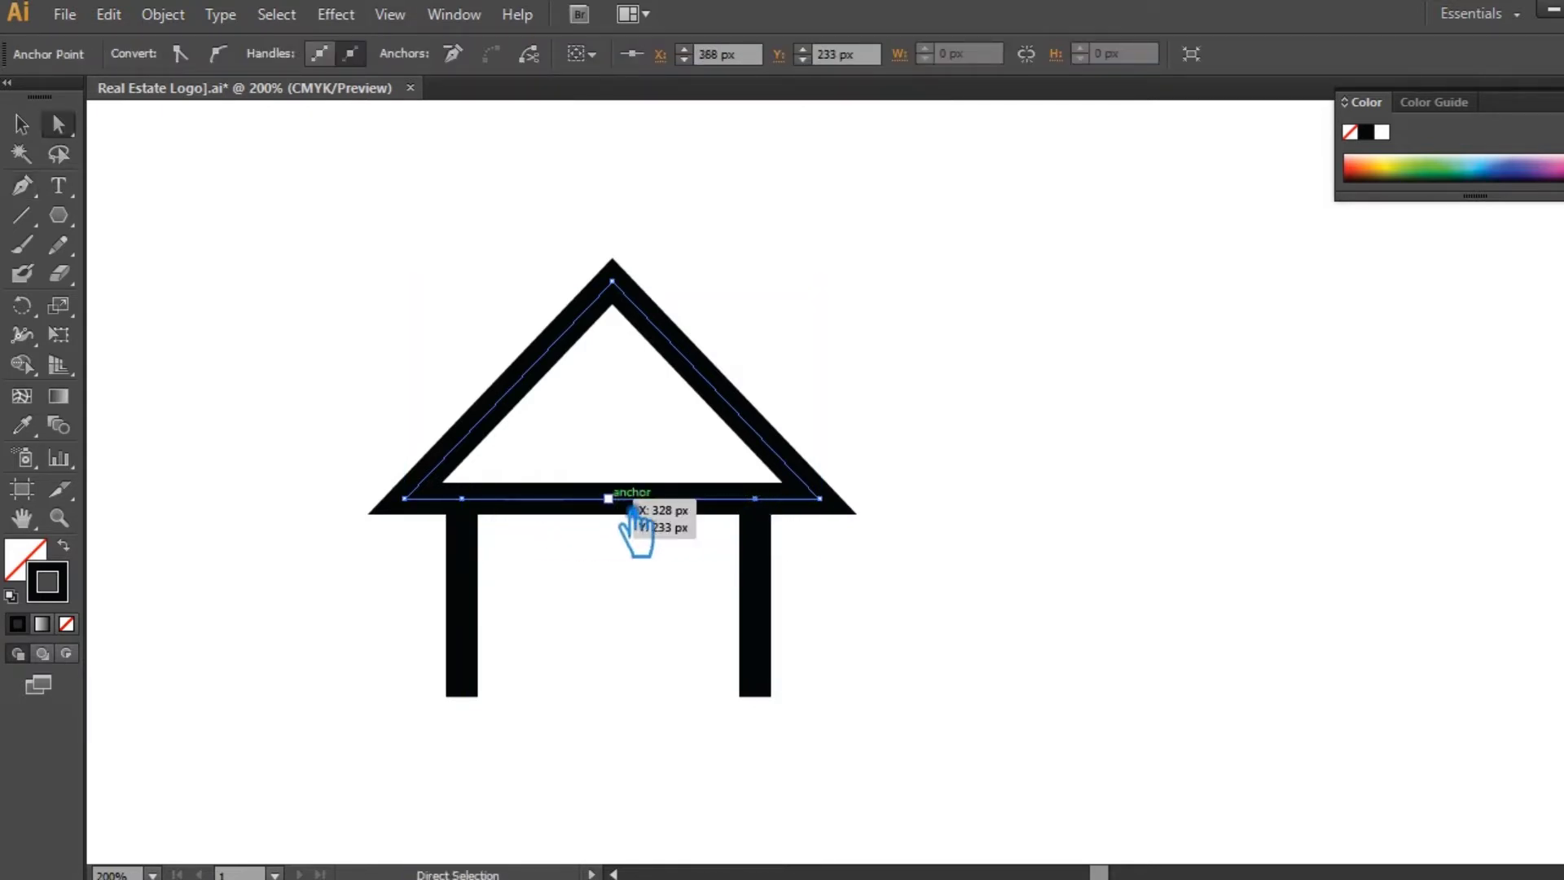
pyautogui.click(637, 510)
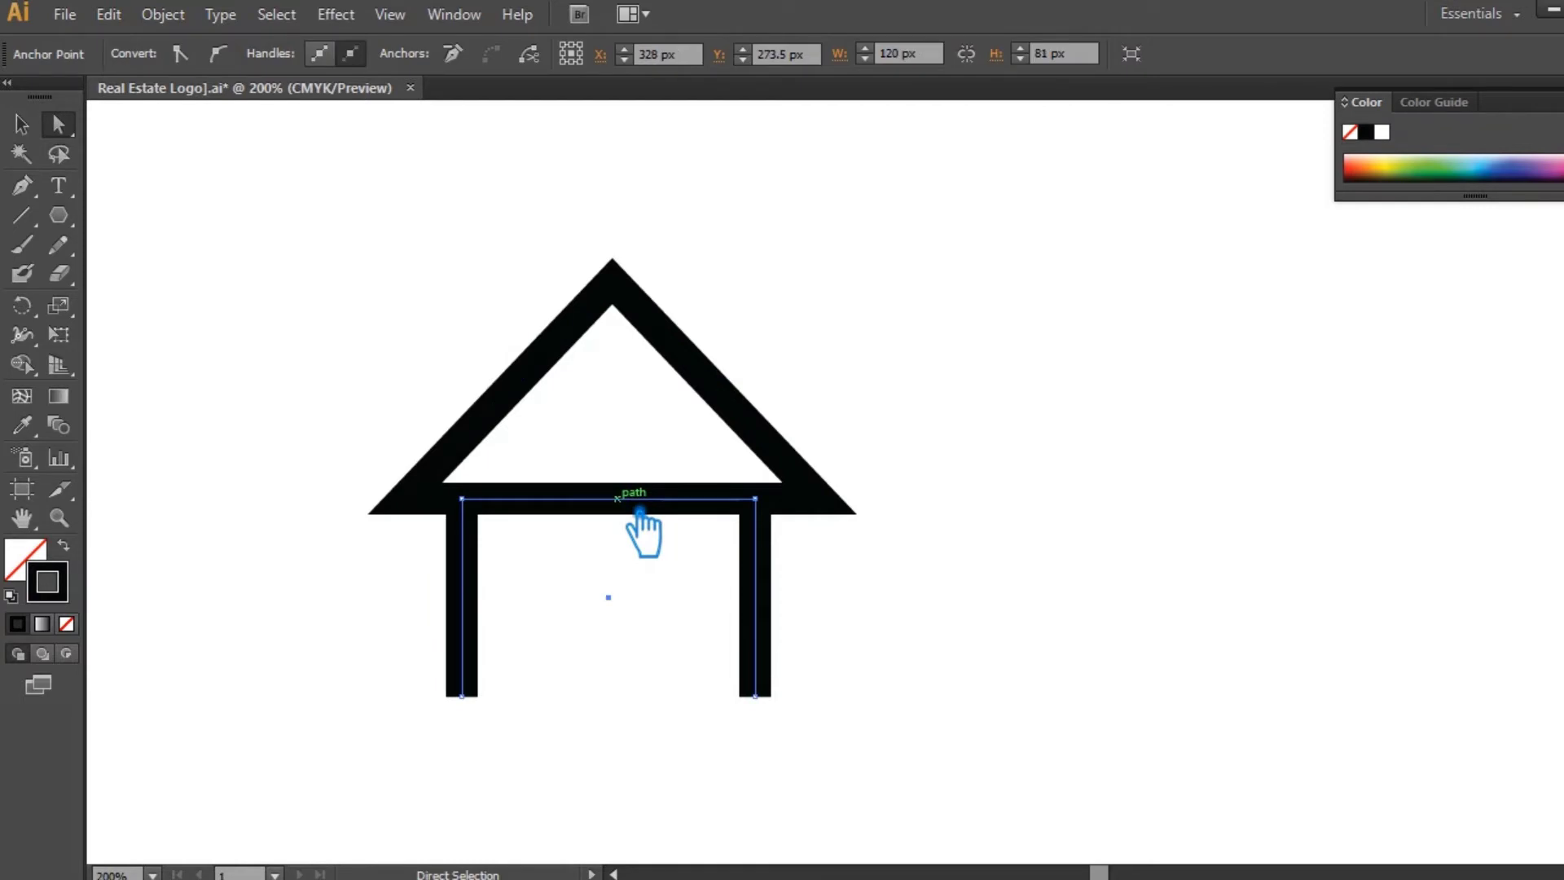
pyautogui.press('p')
pyautogui.press('Delete')
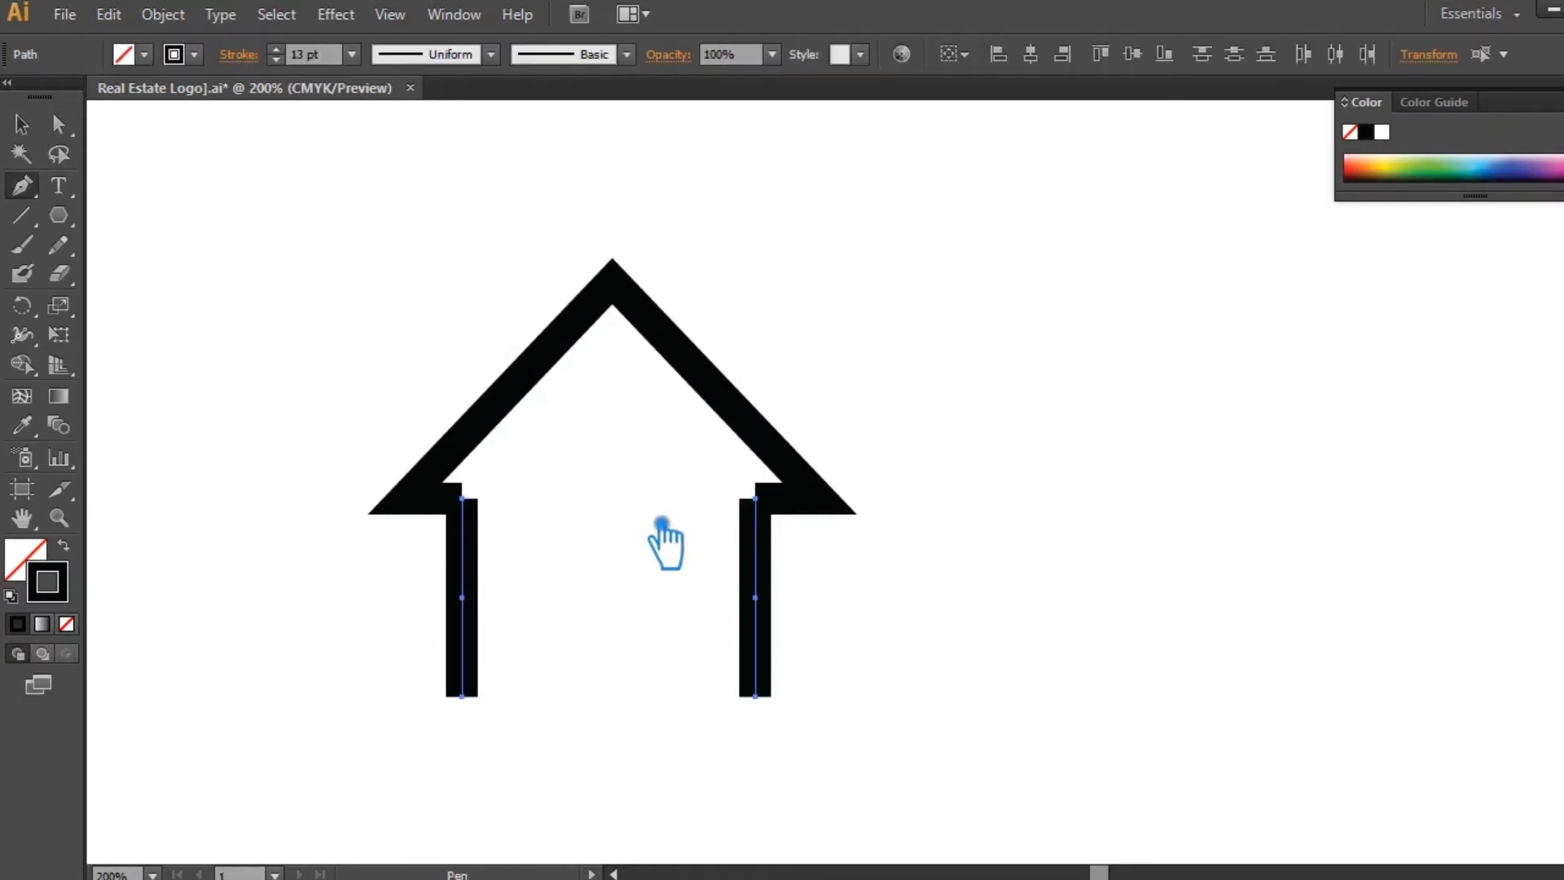
# Join the open ends of the roof path to the top anchor points of both walls.
pyautogui.press('a')
pyautogui.click(474, 500)
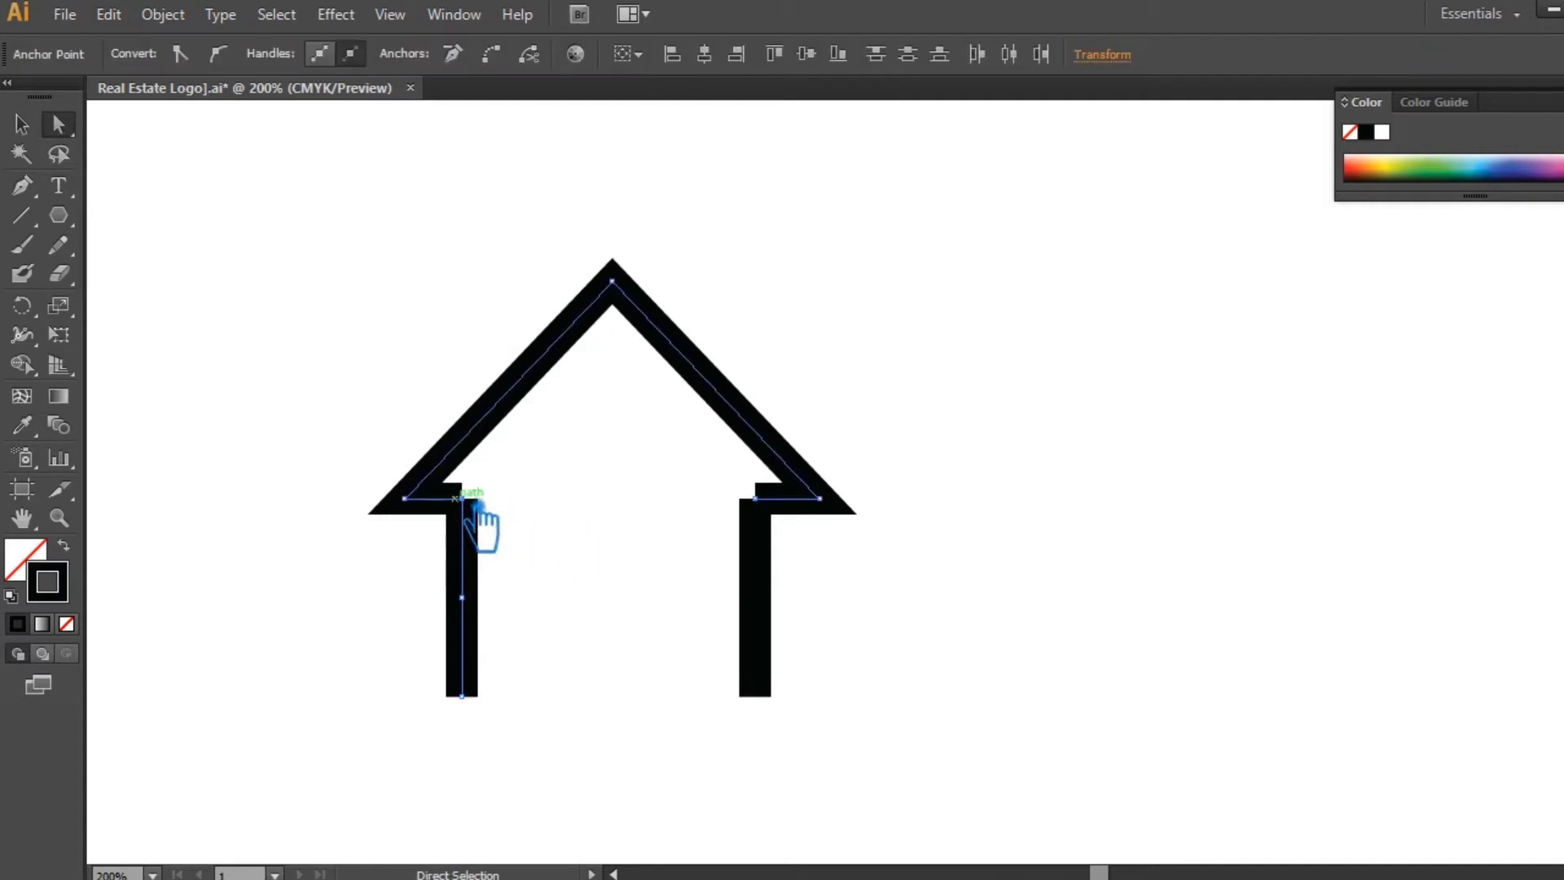
pyautogui.rightClick(476, 504)
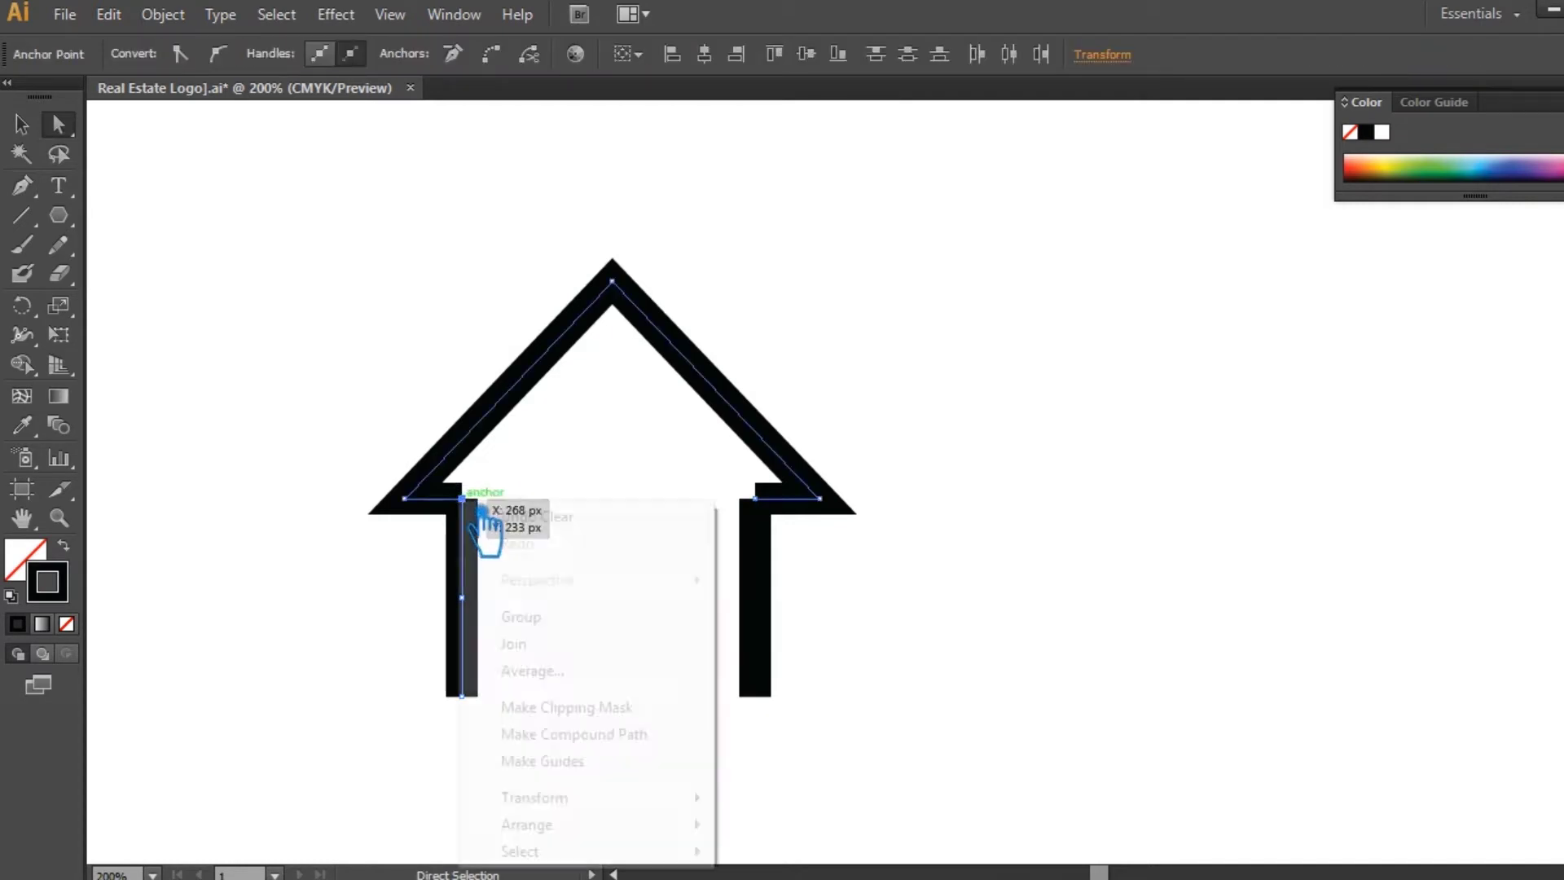
pyautogui.click(580, 644)
pyautogui.moveTo(714, 494); pyautogui.dragTo(783, 527)
pyautogui.rightClick(796, 502)
pyautogui.click(907, 636)
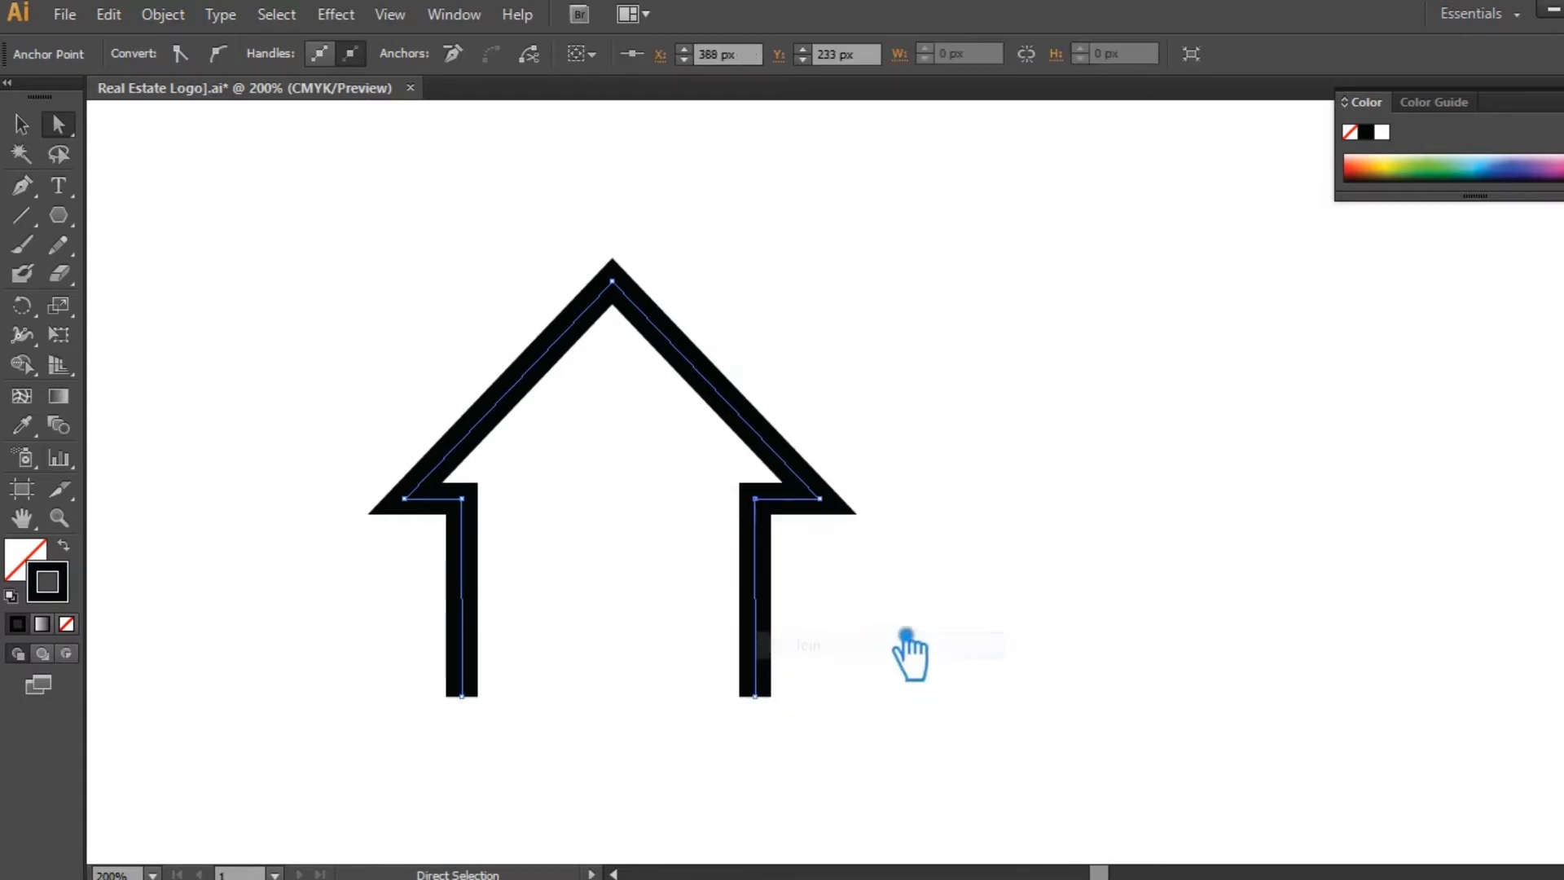
# Shorten both walls from the bottom and lower the roof's apex anchor point to Y 146 px.
pyautogui.moveTo(824, 737); pyautogui.dragTo(399, 692)
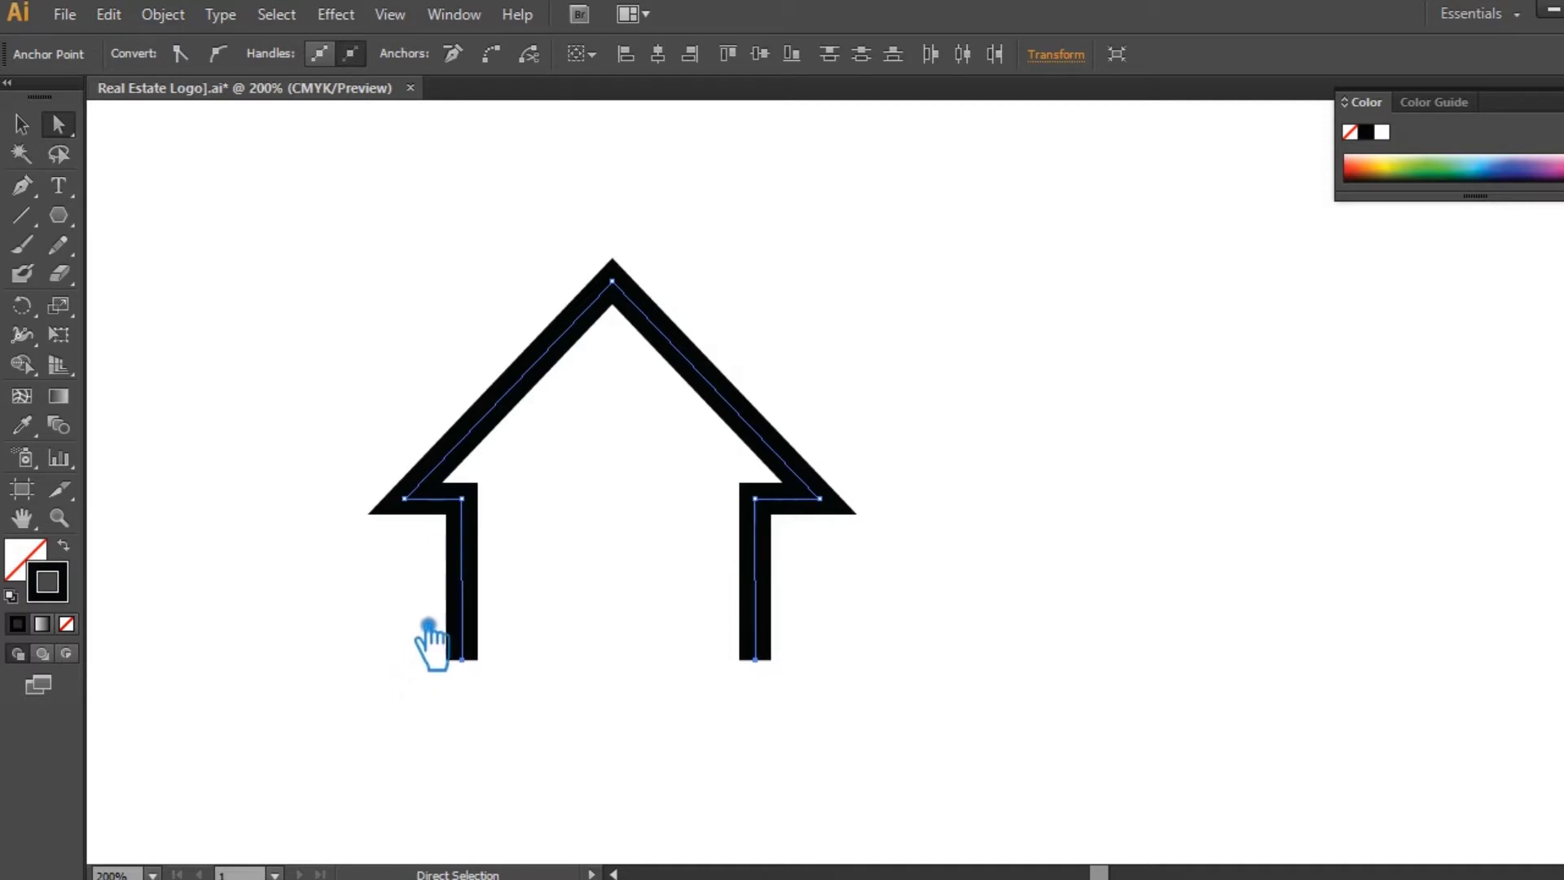
pyautogui.click(612, 281)
pyautogui.press('Down')
pyautogui.press('Down')
pyautogui.press('Down')
pyautogui.press('Down')
pyautogui.press('Down')
pyautogui.press('Down')
pyautogui.press('Down')
pyautogui.press('Down')
pyautogui.press('Down')
pyautogui.press('Down')
pyautogui.press('Down')
pyautogui.press('Down')
pyautogui.press('Down')
pyautogui.press('Down')
pyautogui.press('Down')
pyautogui.press('Up')
pyautogui.press('Up')
pyautogui.press('Up')
pyautogui.press('Up')
pyautogui.press('Up')
pyautogui.press('Up')
pyautogui.press('Up')
pyautogui.press('Up')
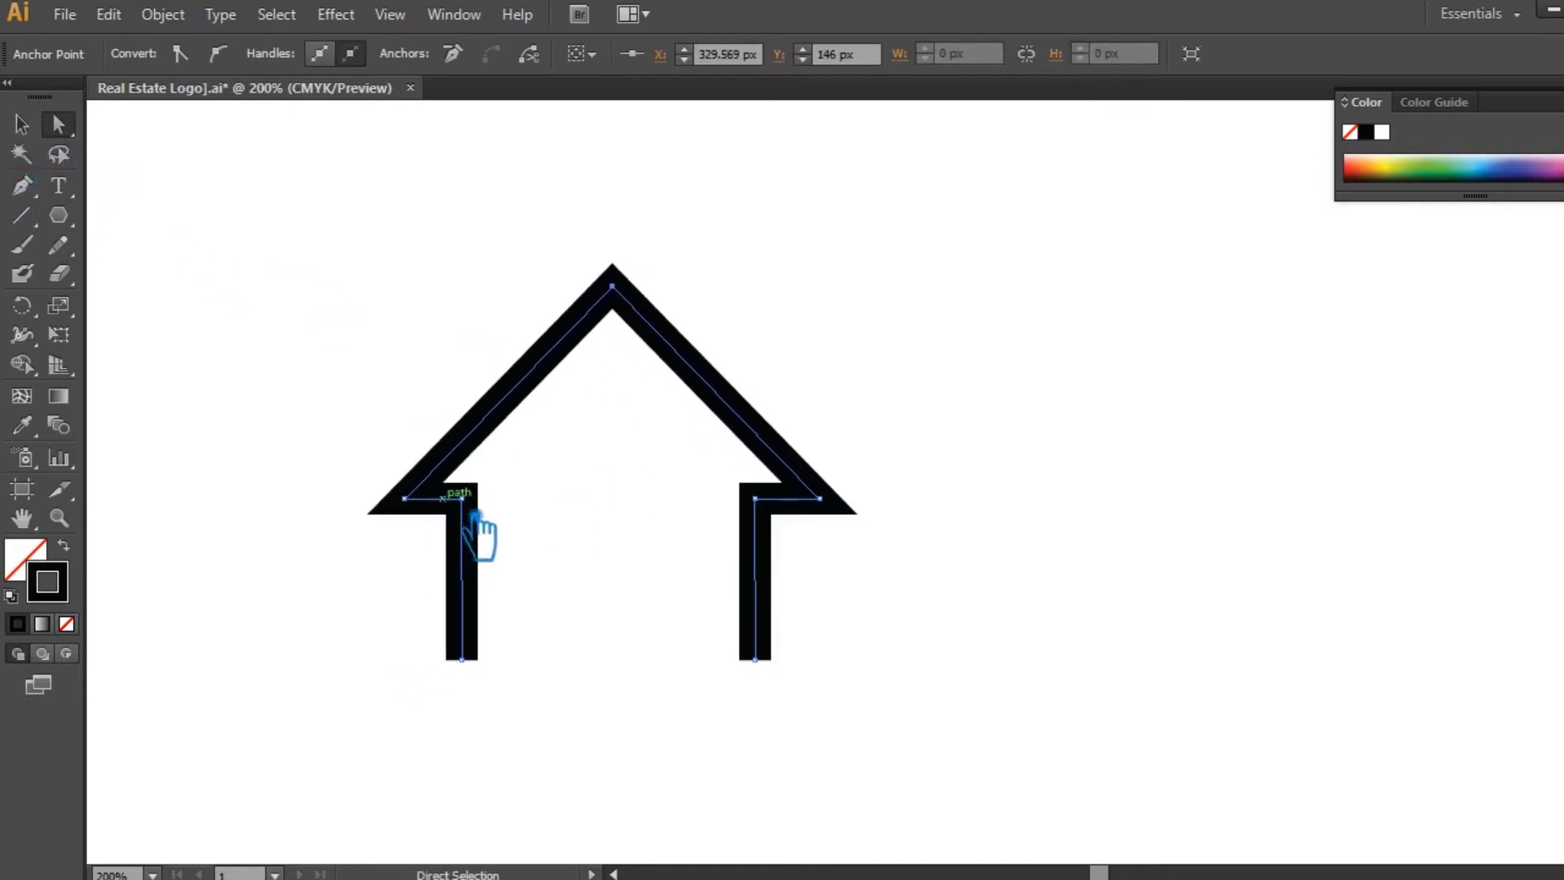
# Widen the roof by moving both eave corners outward, the right one to X 424.439 px, and save the document.
pyautogui.click(461, 499)
pyautogui.press('Left')
pyautogui.press('Left')
pyautogui.press('Left')
pyautogui.press('Left')
pyautogui.press('Left')
pyautogui.press('Left')
pyautogui.press('Left')
pyautogui.press('Left')
pyautogui.press('Left')
pyautogui.moveTo(820, 498); pyautogui.dragTo(831, 501)
pyautogui.press('Right')
pyautogui.press('Right')
pyautogui.press('Right')
pyautogui.press('Right')
pyautogui.press('Right')
pyautogui.press('Right')
pyautogui.click(24, 125)
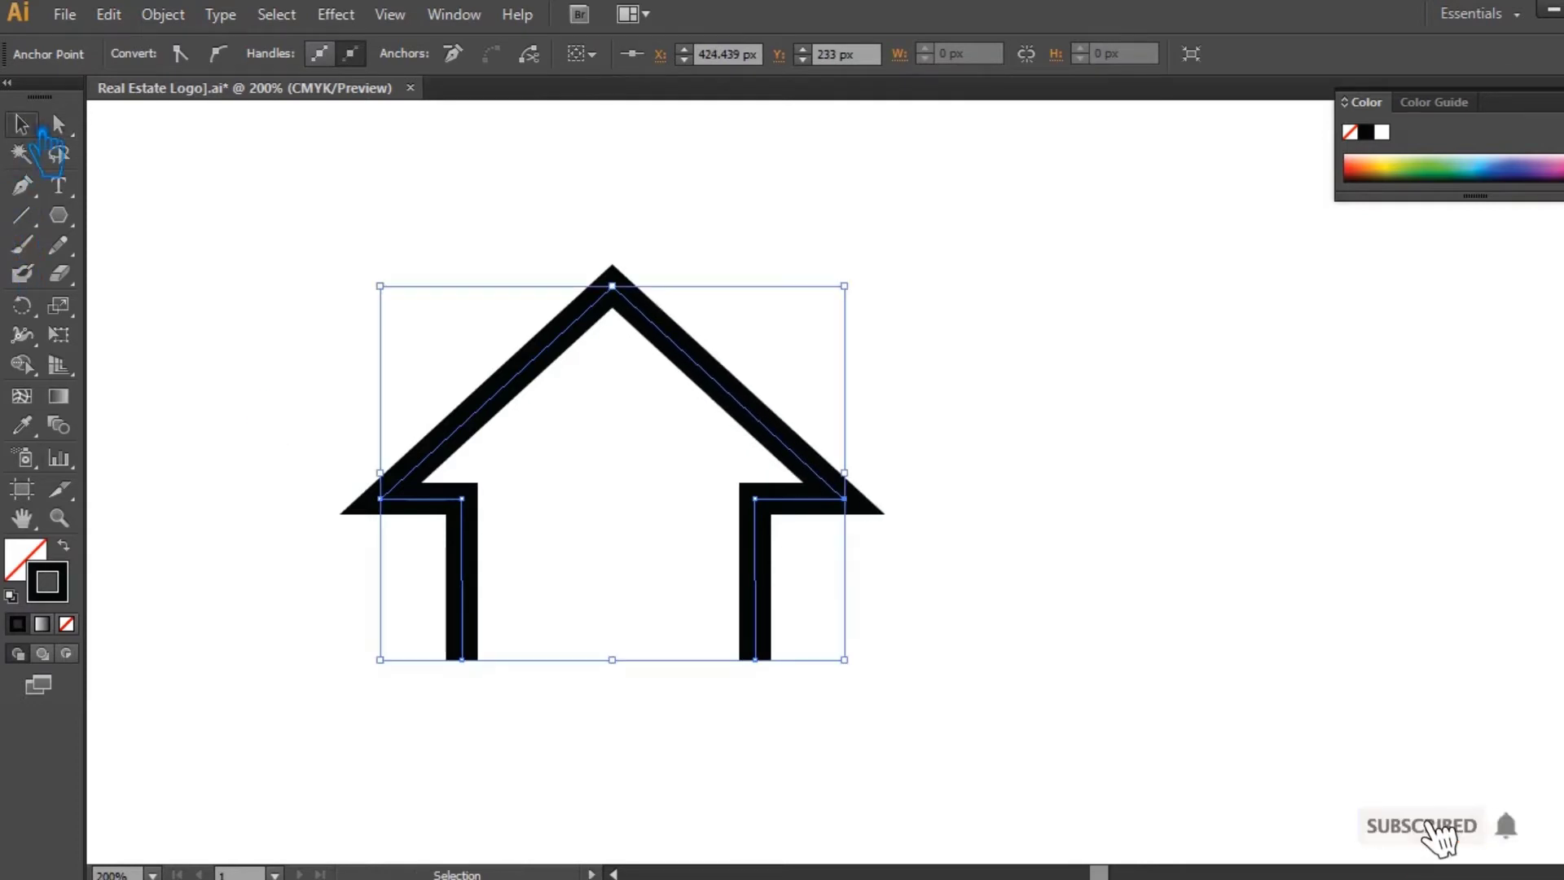
pyautogui.click(1086, 536)
pyautogui.hotkey('ctrl', 's')
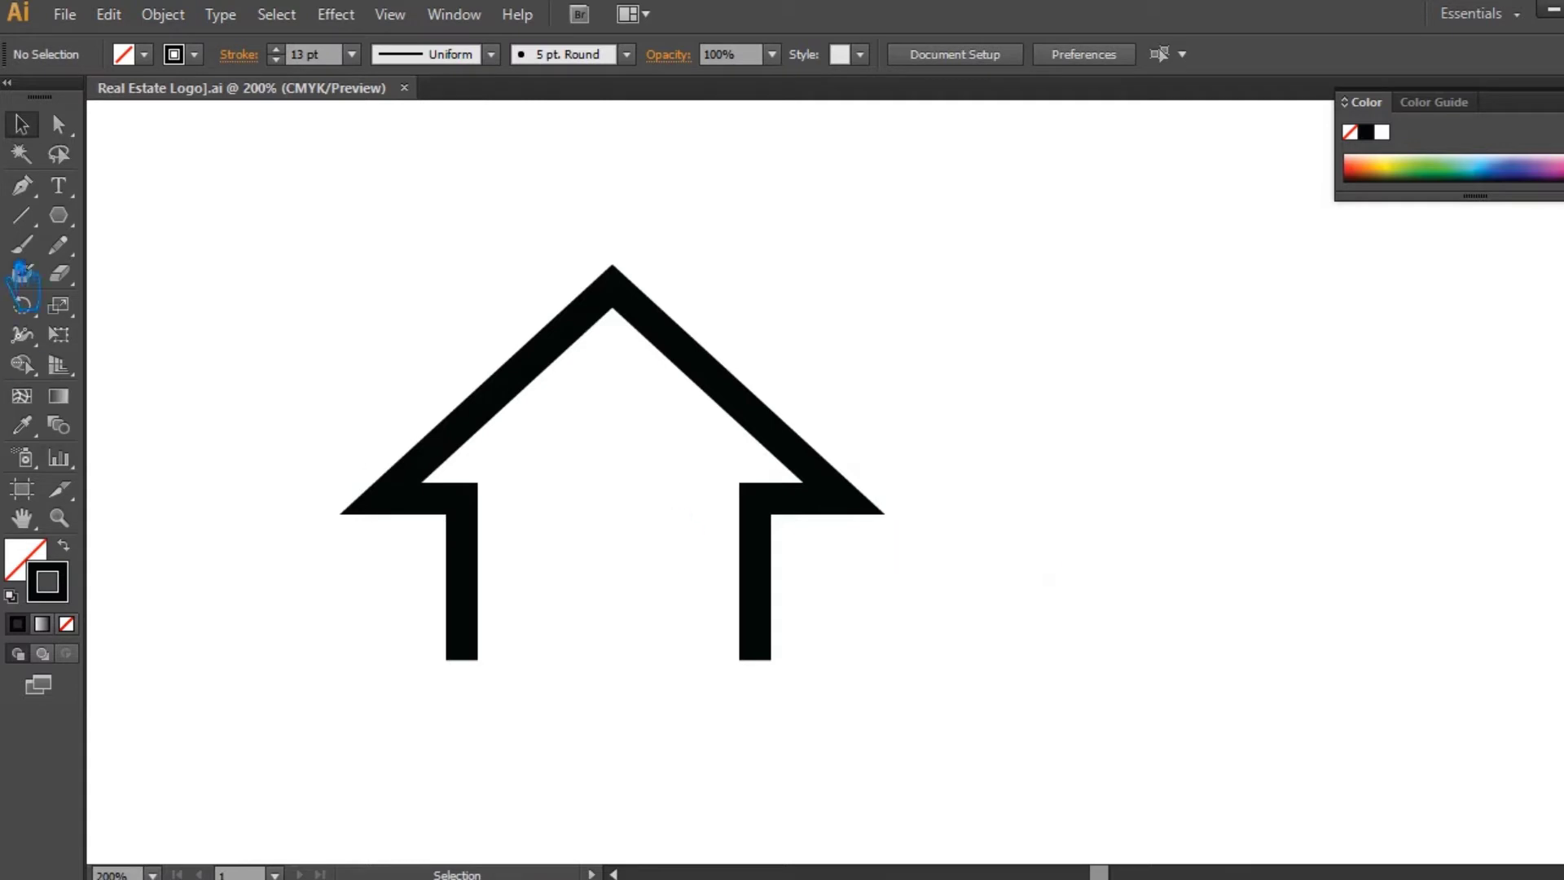
# Draw a small square below the roof's peak and give it a black fill with no stroke.
pyautogui.click(59, 215)
pyautogui.click(155, 217)
pyautogui.moveTo(552, 409); pyautogui.dragTo(599, 447)
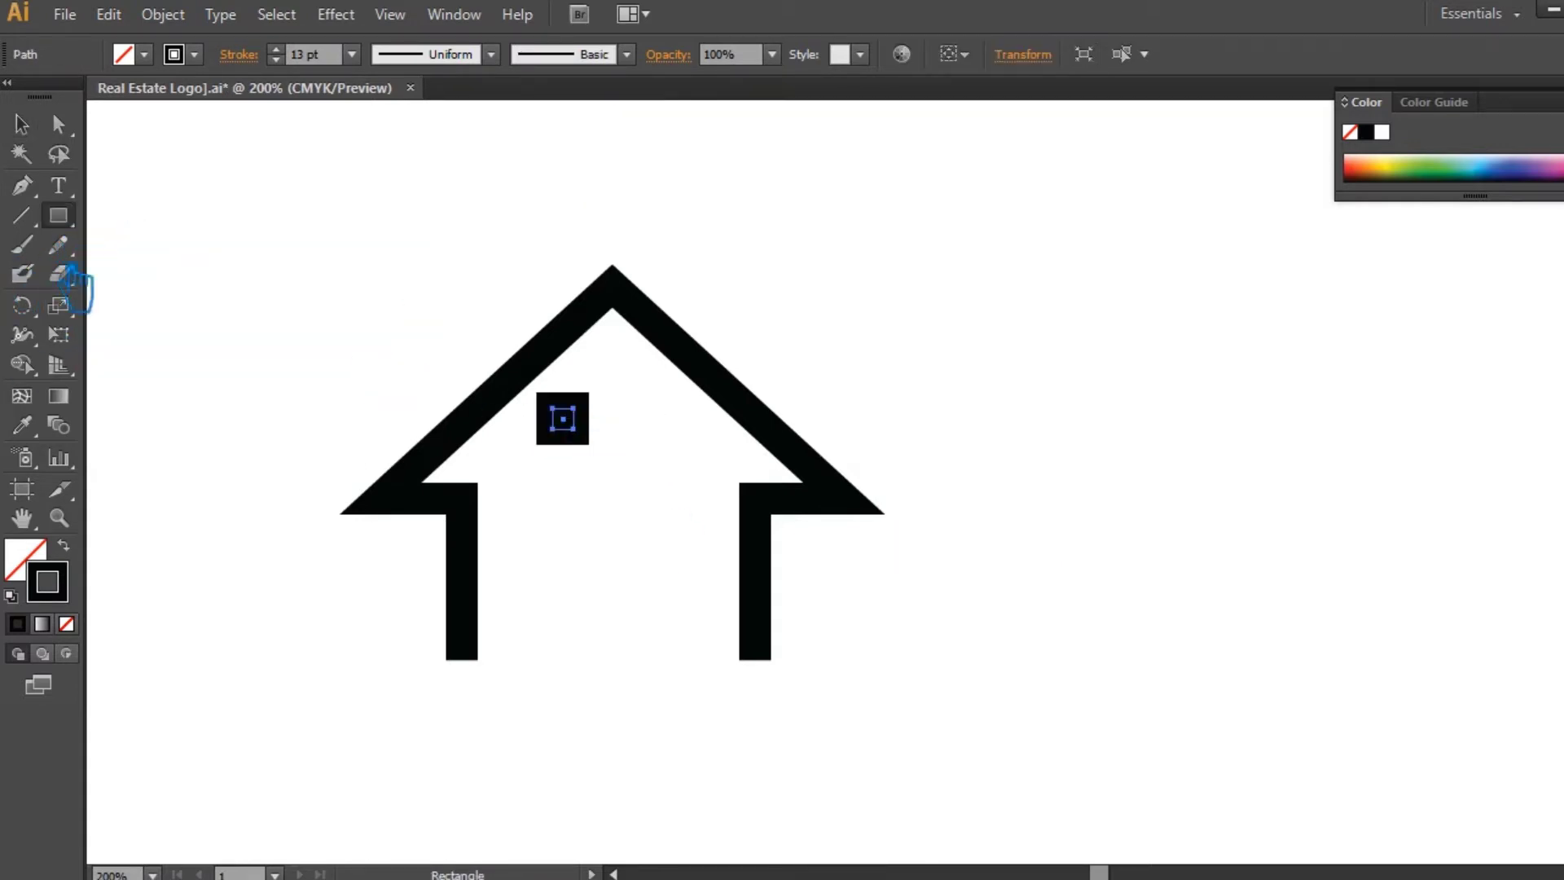
pyautogui.hotkey('shift', 'x')
pyautogui.click(25, 129)
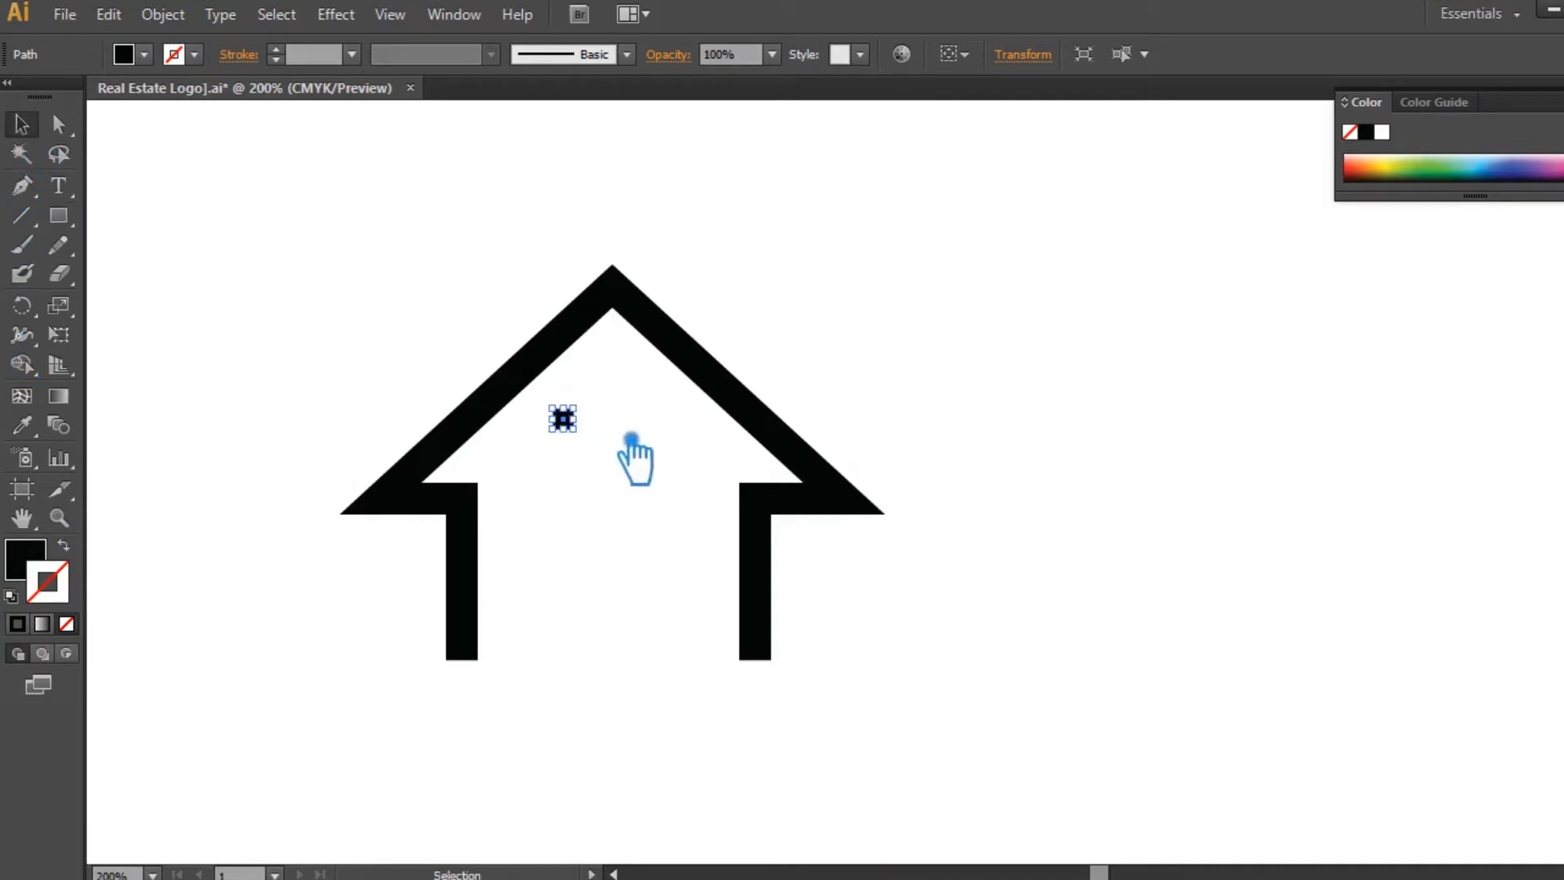
# Duplicate the small square into an evenly spaced two-by-two grid to form a window.
pyautogui.click(603, 438)
pyautogui.moveTo(603, 437); pyautogui.dragTo(616, 470)
pyautogui.click(668, 518)
pyautogui.click(636, 477)
pyautogui.press('Down')
pyautogui.click(657, 500)
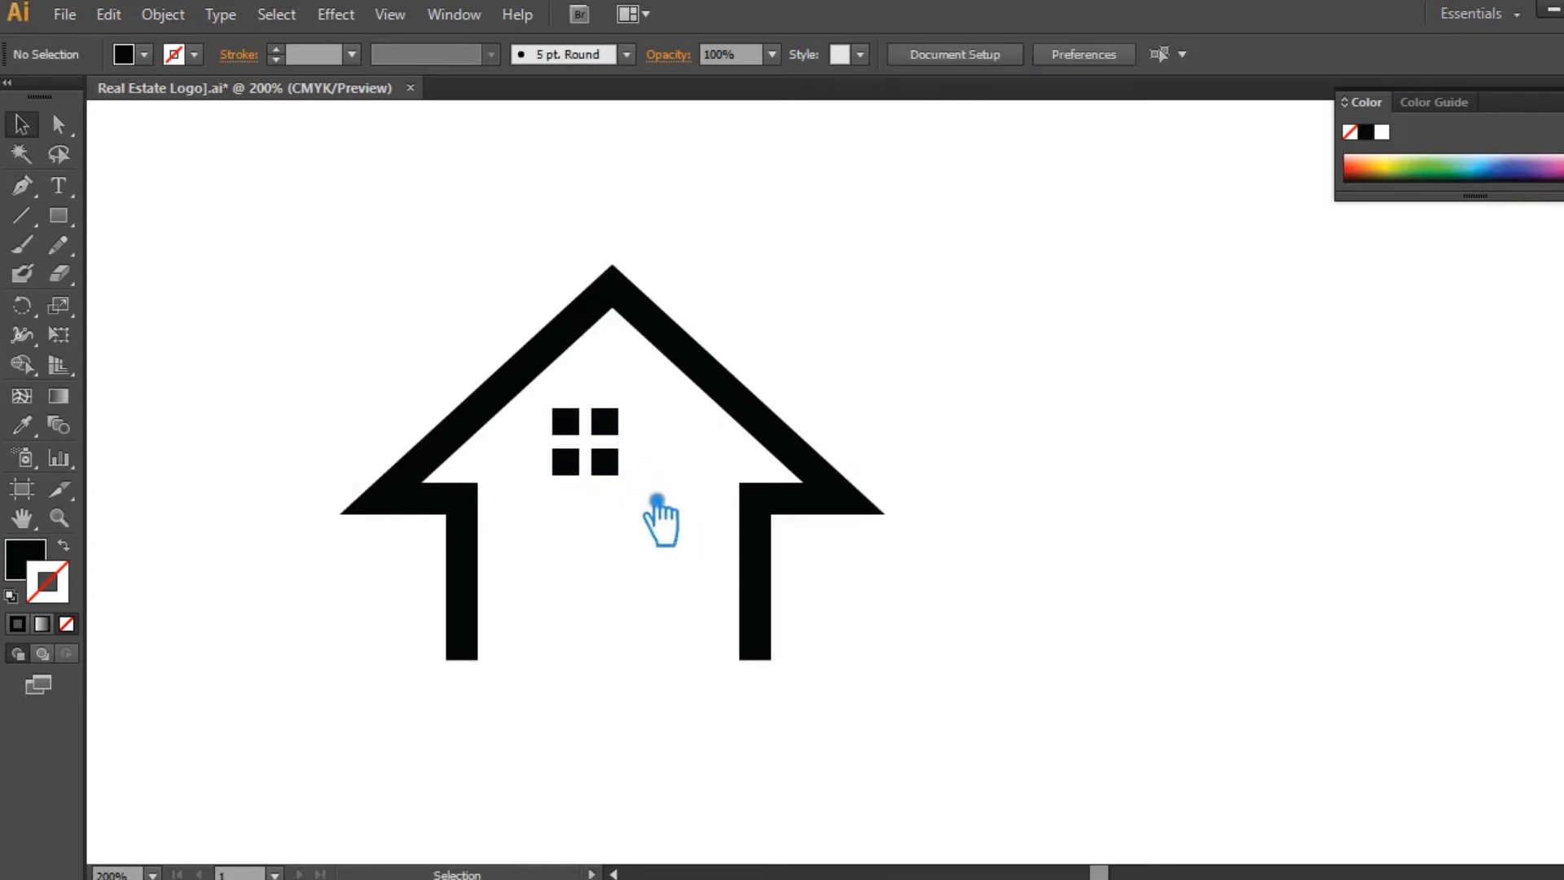
# Move the four-square window beneath the roof's peak and align it horizontally centred with the house outline.
pyautogui.moveTo(582, 425); pyautogui.dragTo(644, 416)
pyautogui.moveTo(1001, 717); pyautogui.dragTo(249, 318)
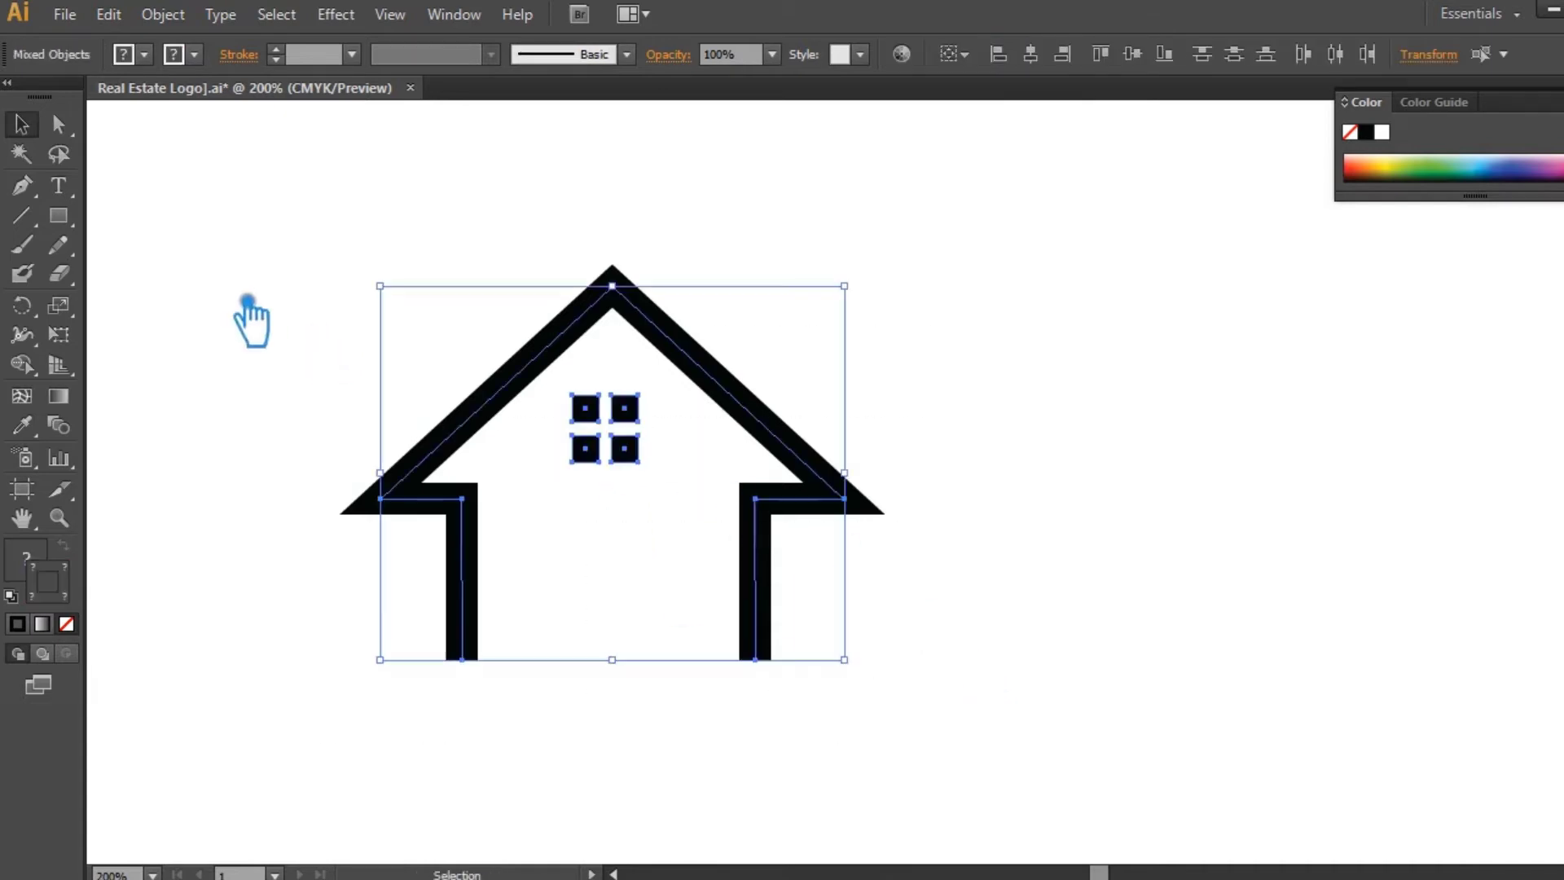
pyautogui.click(1030, 54)
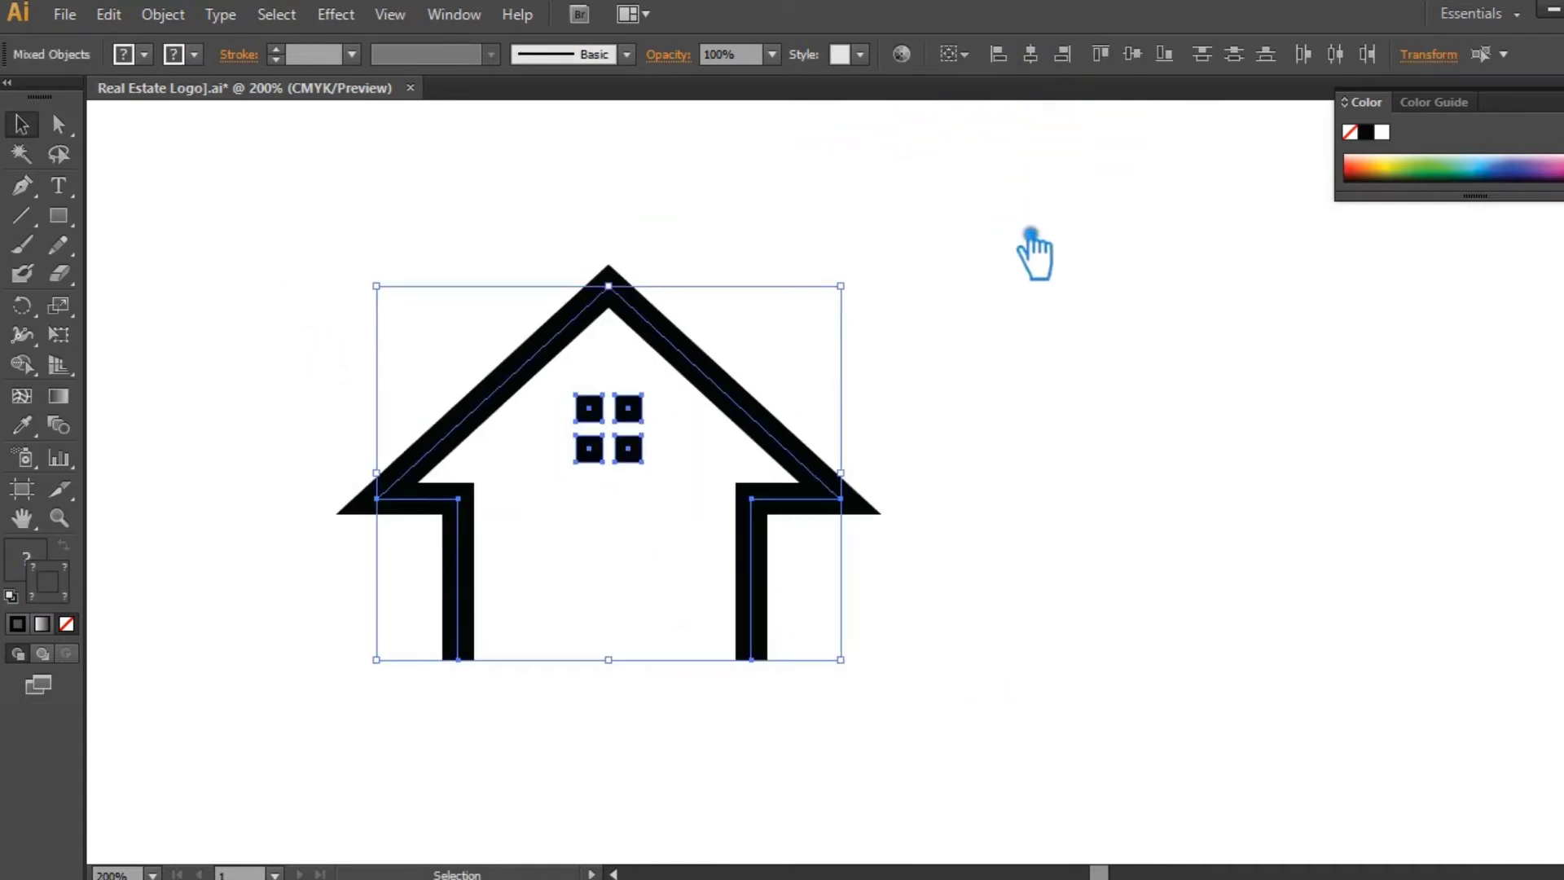
pyautogui.click(1077, 461)
# Shift the four-square window slightly down inside the house.
pyautogui.click(645, 423)
pyautogui.moveTo(646, 423); pyautogui.dragTo(648, 442)
pyautogui.click(961, 590)
pyautogui.click(1001, 426)
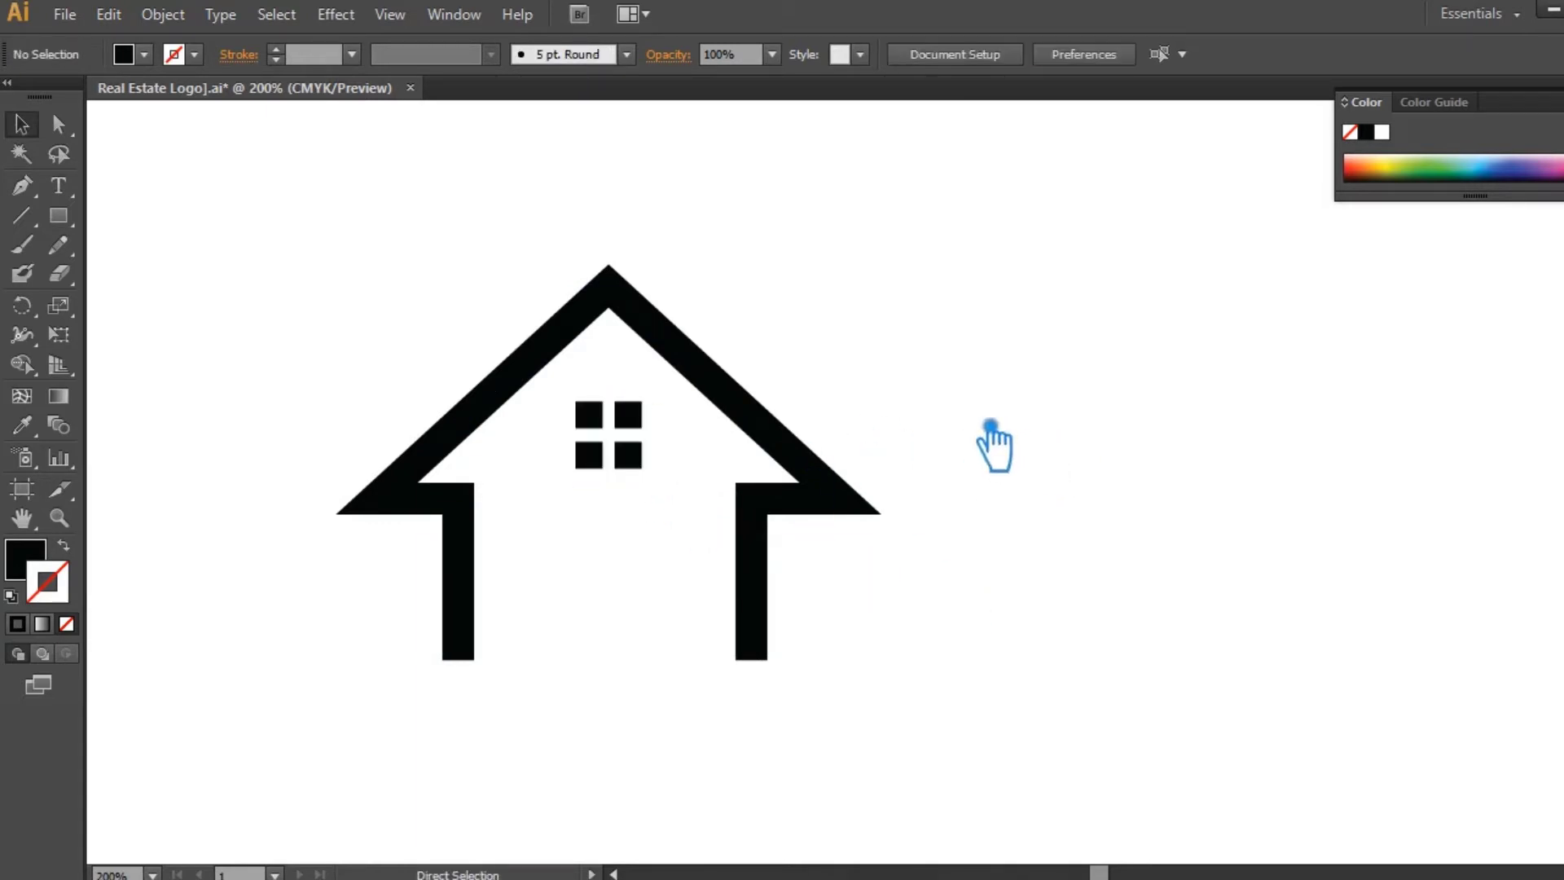
# Save the document and lengthen both house walls slightly by moving their bottom anchor points down.
pyautogui.moveTo(861, 748); pyautogui.dragTo(350, 644)
pyautogui.hotkey('ctrl', 's')
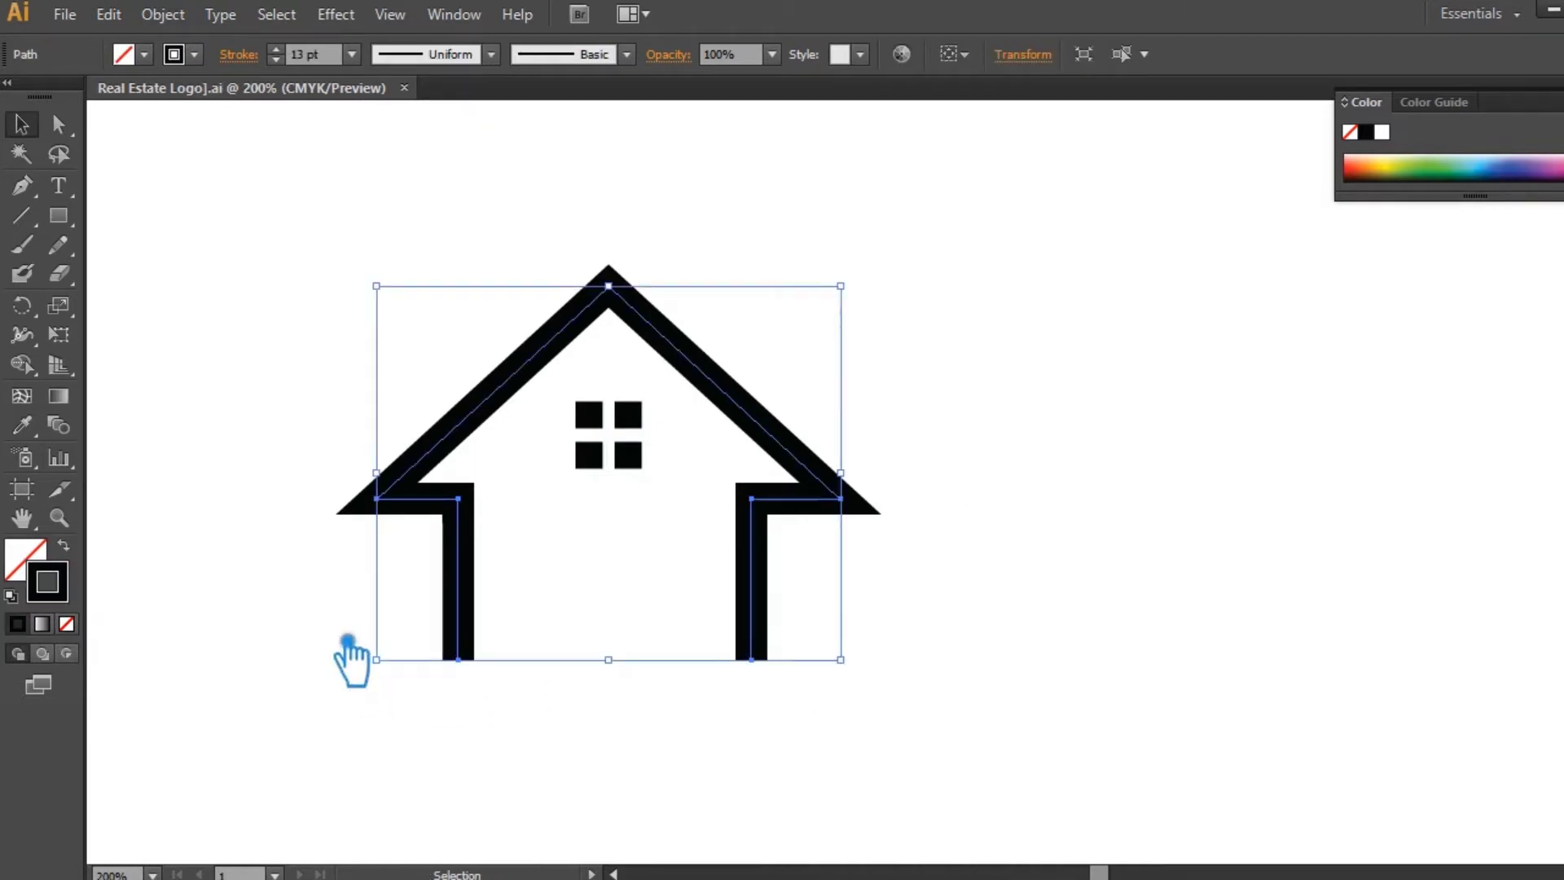
pyautogui.press('a')
pyautogui.moveTo(871, 729); pyautogui.dragTo(379, 642)
pyautogui.hotkey('shift', 'Down')
pyautogui.click(21, 123)
pyautogui.click(955, 481)
# Nudge the window group a little further down from the roof's peak.
pyautogui.click(633, 440)
pyautogui.press('Down')
pyautogui.press('Down')
pyautogui.press('Down')
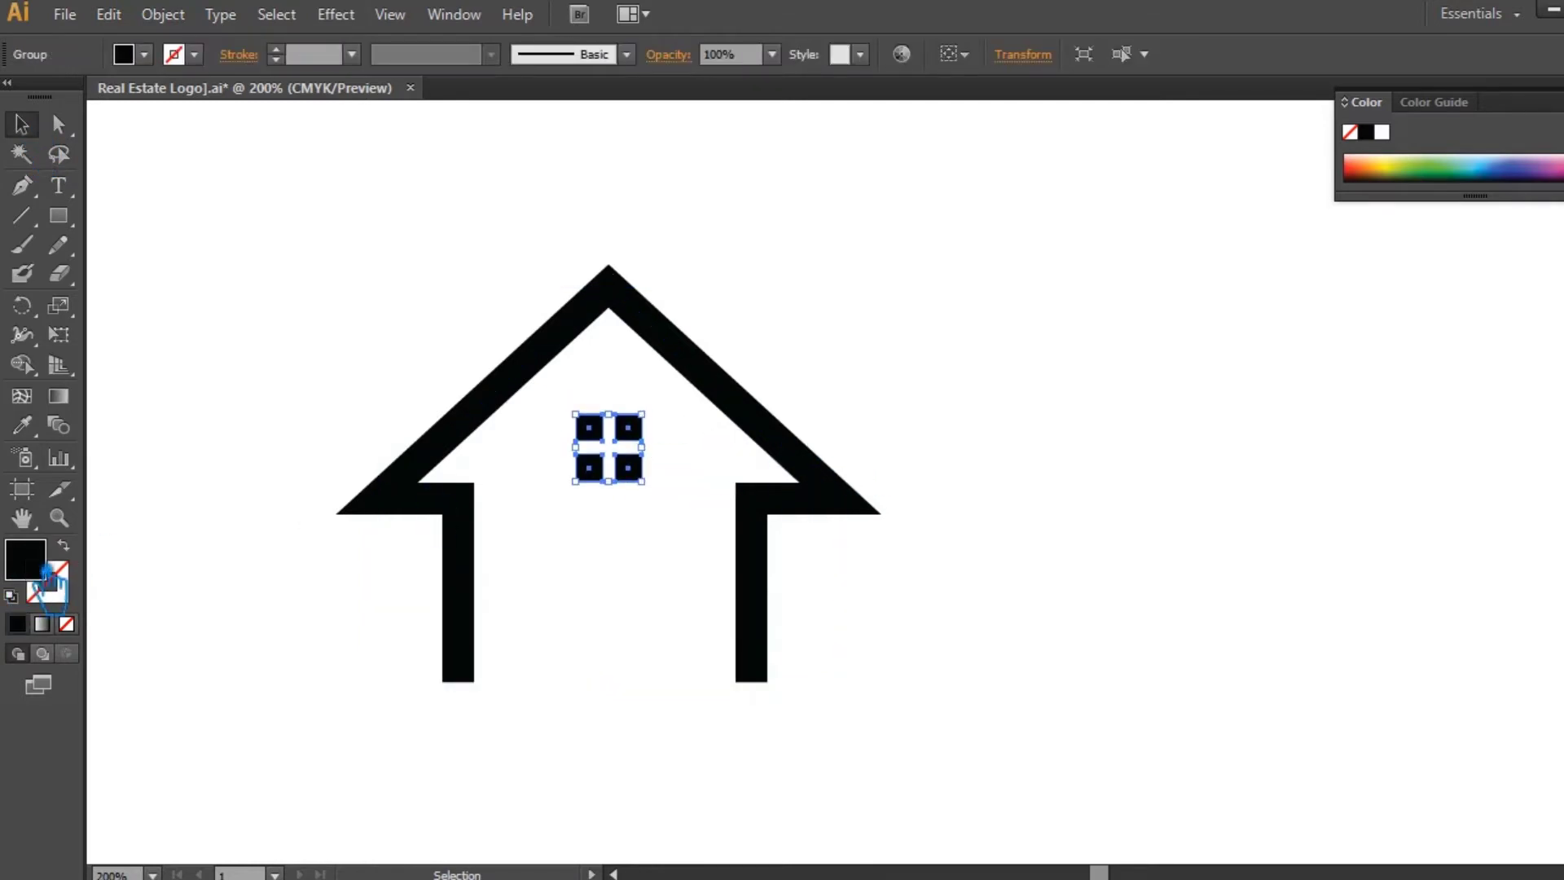
# Change the window group's fill colour to dark grey.
pyautogui.doubleClick(47, 575)
pyautogui.click(265, 434)
pyautogui.click(266, 415)
pyautogui.click(842, 171)
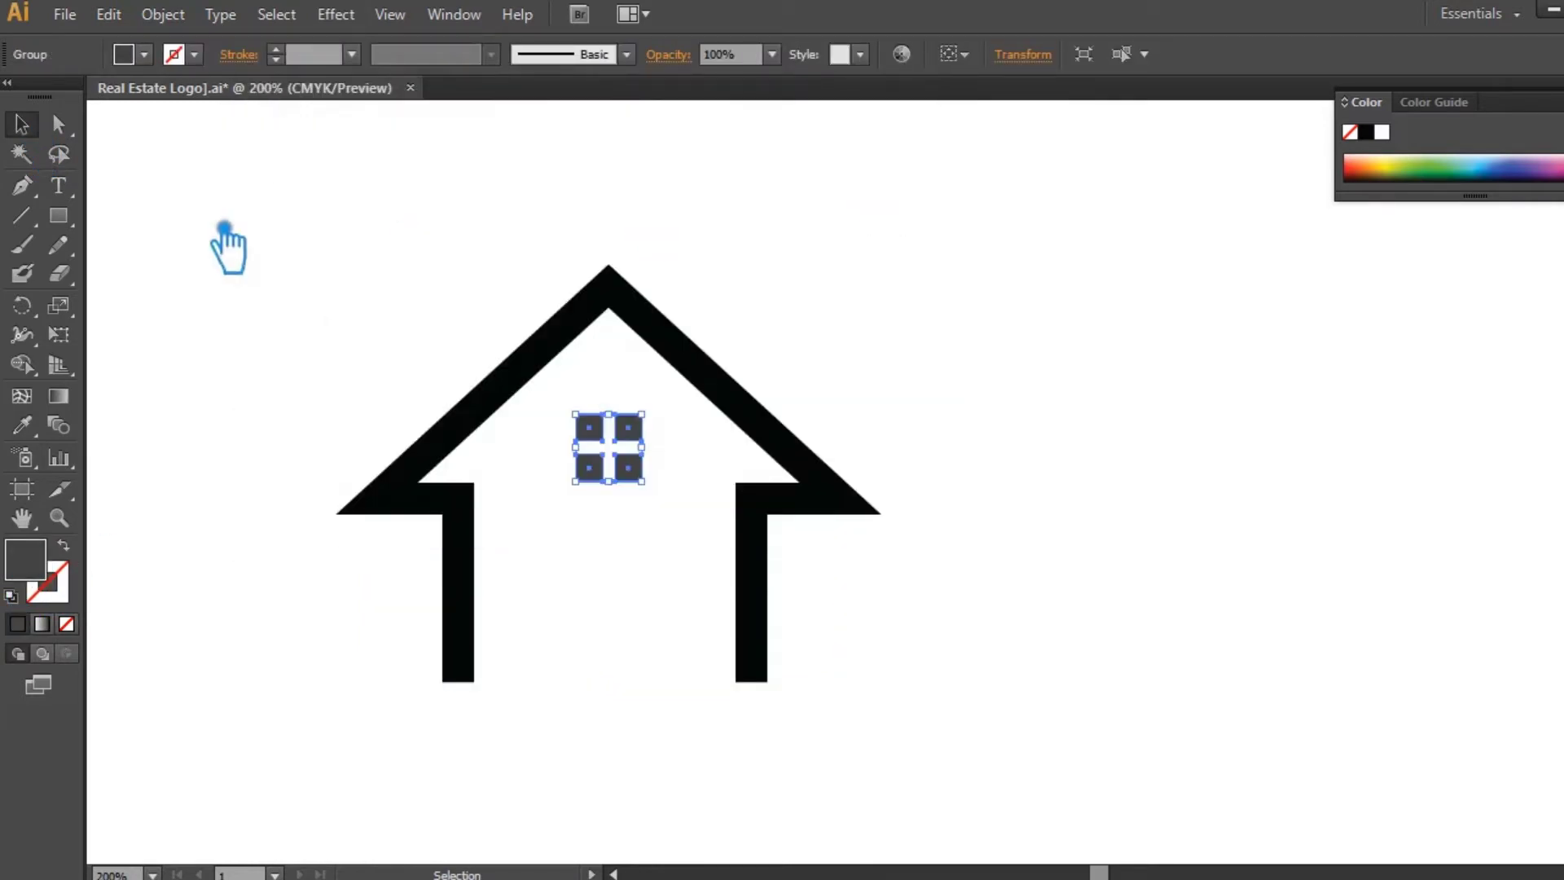
# Reduce the house outline's stroke weight to 10 pt and save the document.
pyautogui.click(534, 272)
pyautogui.click(580, 317)
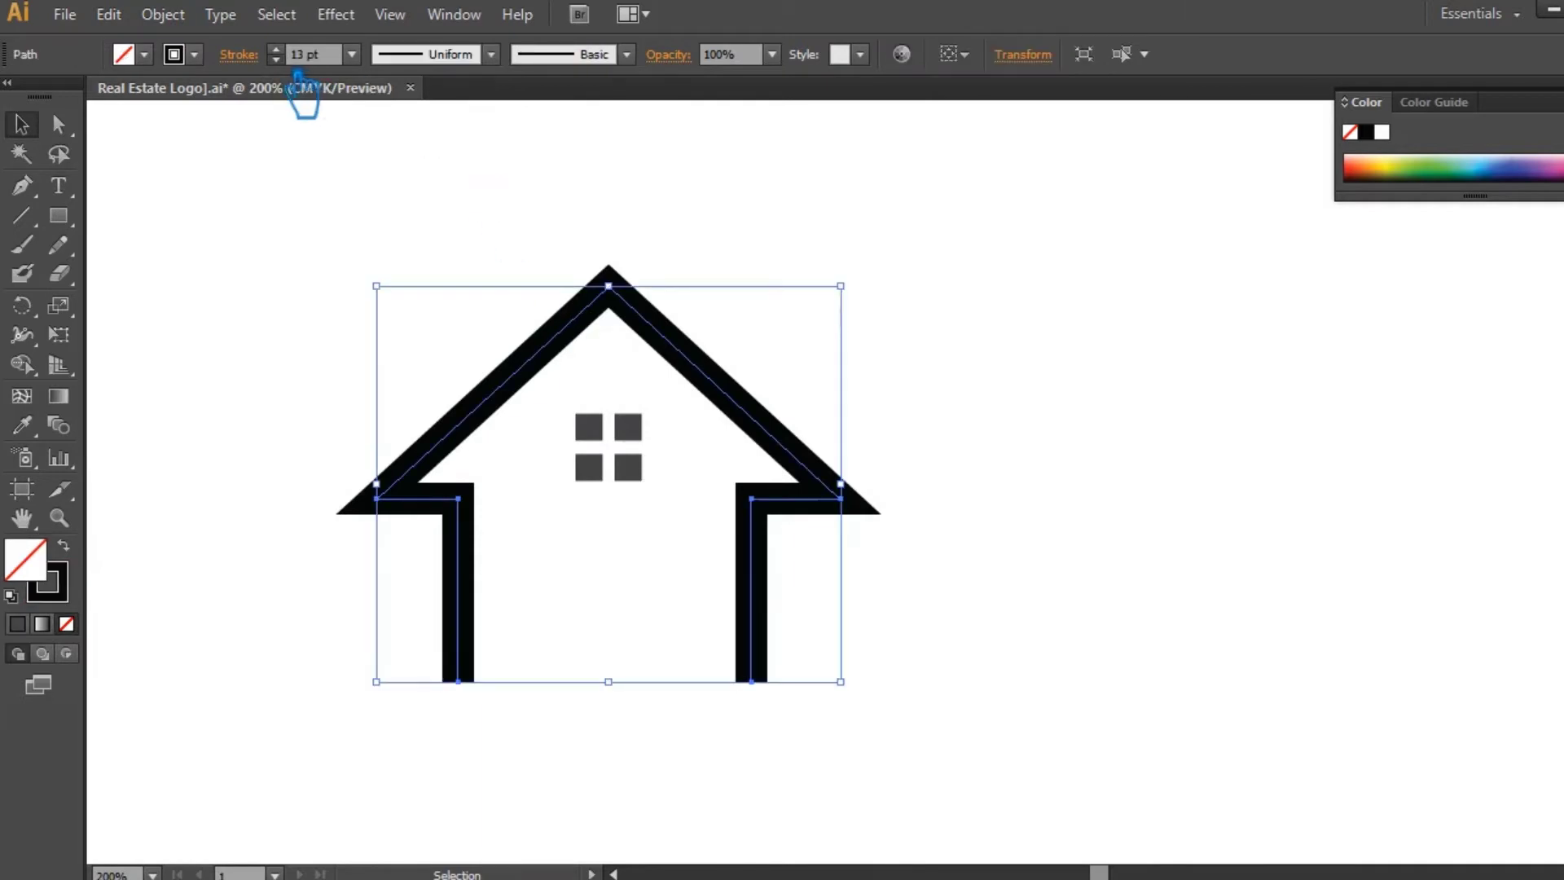
pyautogui.press('Down')
pyautogui.press('Down')
pyautogui.click(1080, 577)
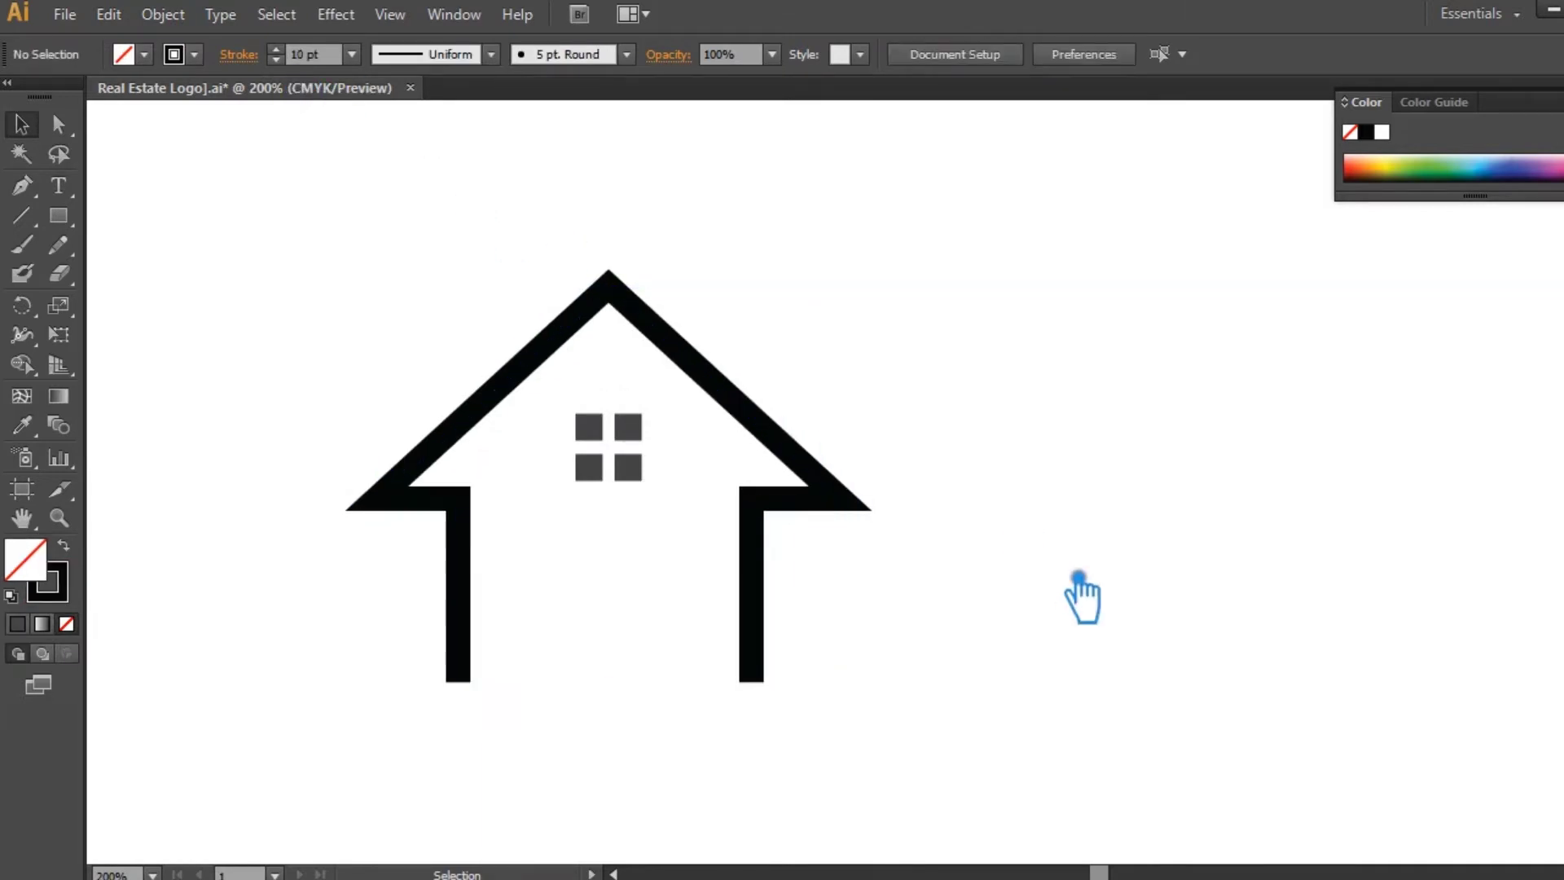
pyautogui.hotkey('ctrl', 's')
# Move the pair of leaves from outside the artboard to just left of the house's lower wall.
pyautogui.hotkey('ctrl', '-')
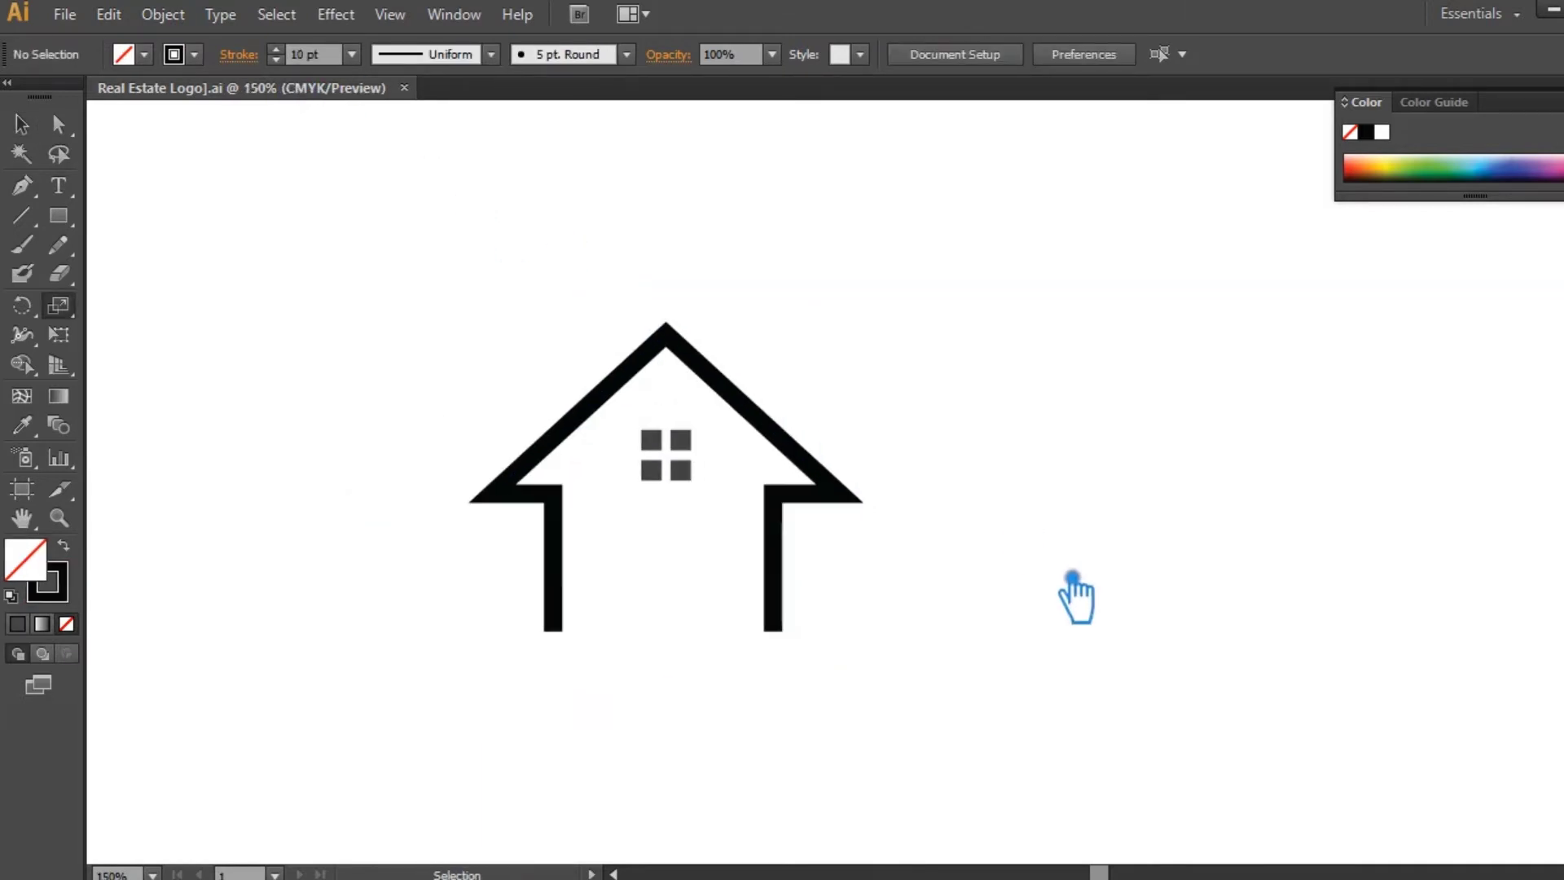
pyautogui.hotkey('ctrl', '-')
pyautogui.hotkey('ctrl', '-')
pyautogui.hotkey('ctrl', '-')
pyautogui.moveTo(1300, 650); pyautogui.dragTo(1343, 320)
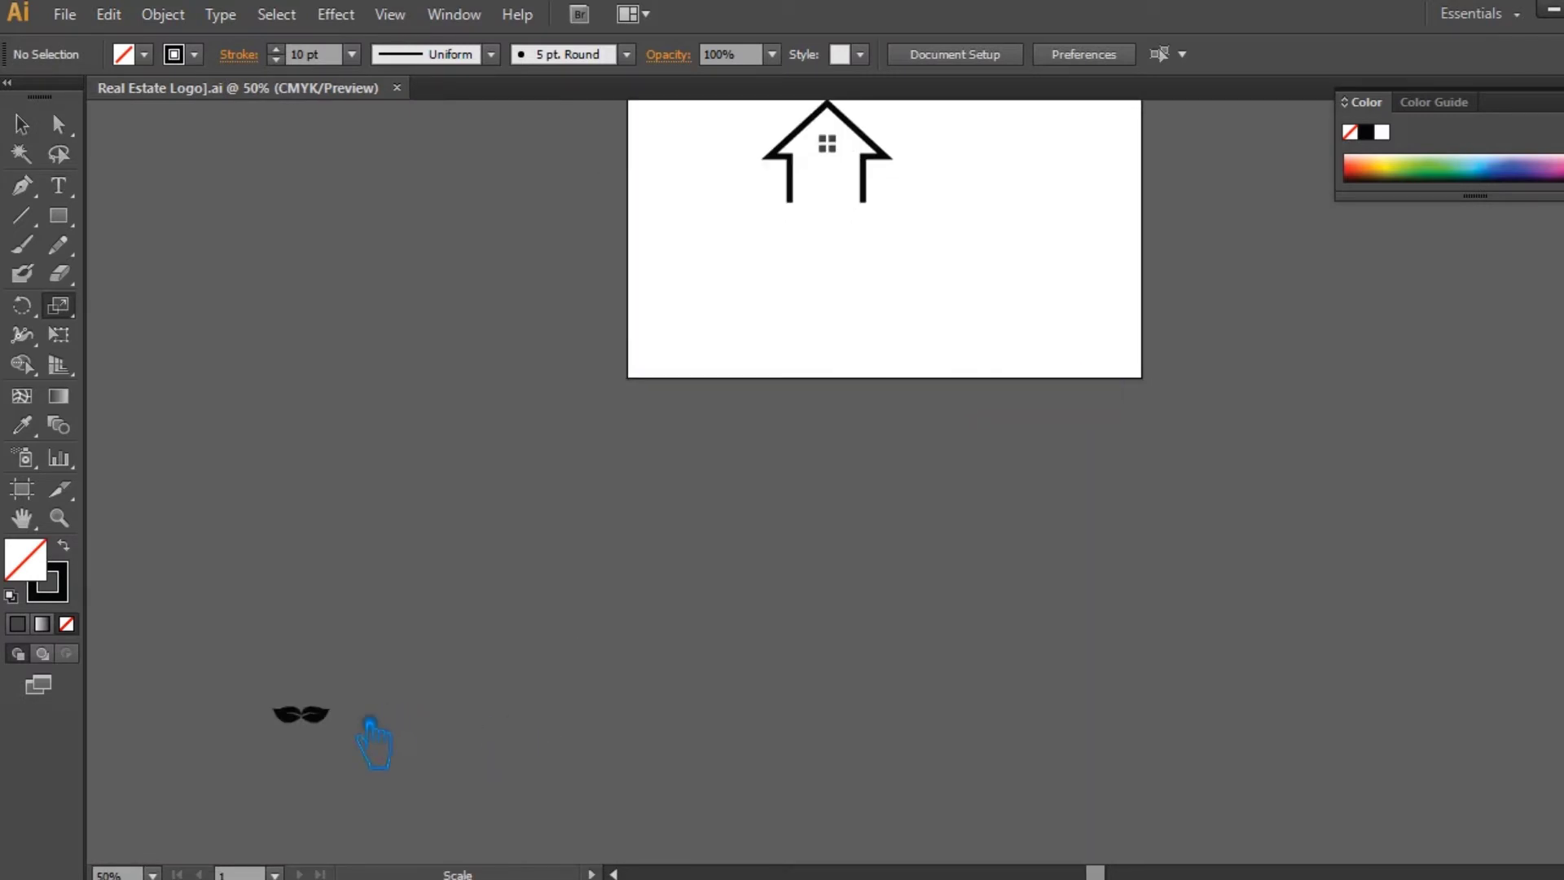
pyautogui.moveTo(324, 717); pyautogui.dragTo(855, 248)
pyautogui.moveTo(1050, 273); pyautogui.dragTo(1042, 607)
pyautogui.hotkey('ctrl', '+')
pyautogui.hotkey('ctrl', '+')
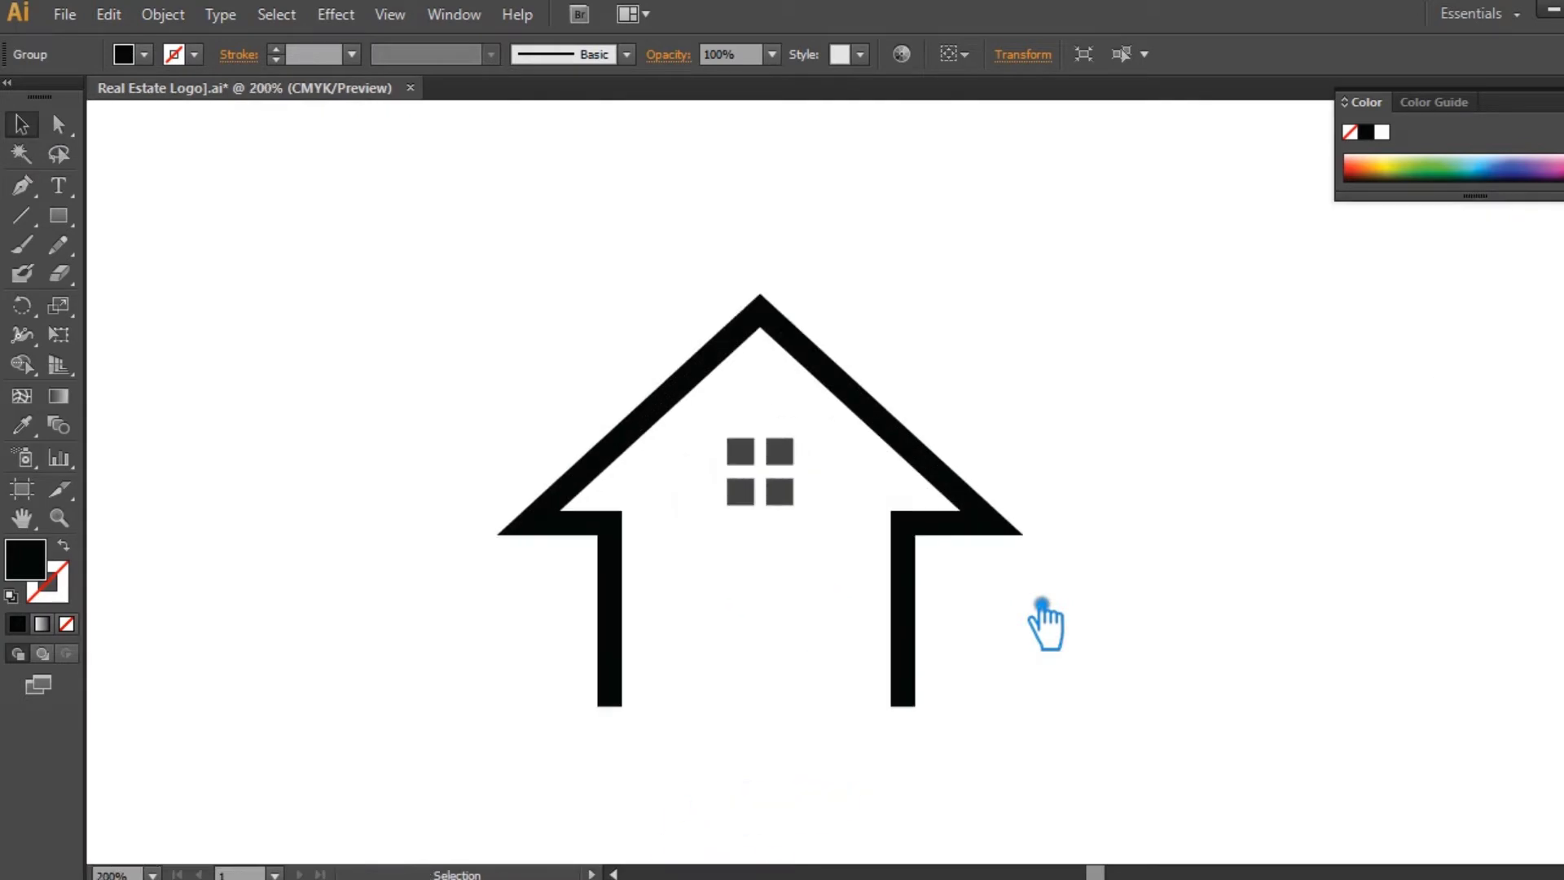
pyautogui.moveTo(1094, 717); pyautogui.dragTo(1129, 570)
pyautogui.click(876, 721)
pyautogui.moveTo(876, 721); pyautogui.dragTo(537, 526)
# Ungroup the leaf pair, then move one leaf just below the house's left wall and turn it nearly upright.
pyautogui.rightClick(524, 544)
pyautogui.click(591, 663)
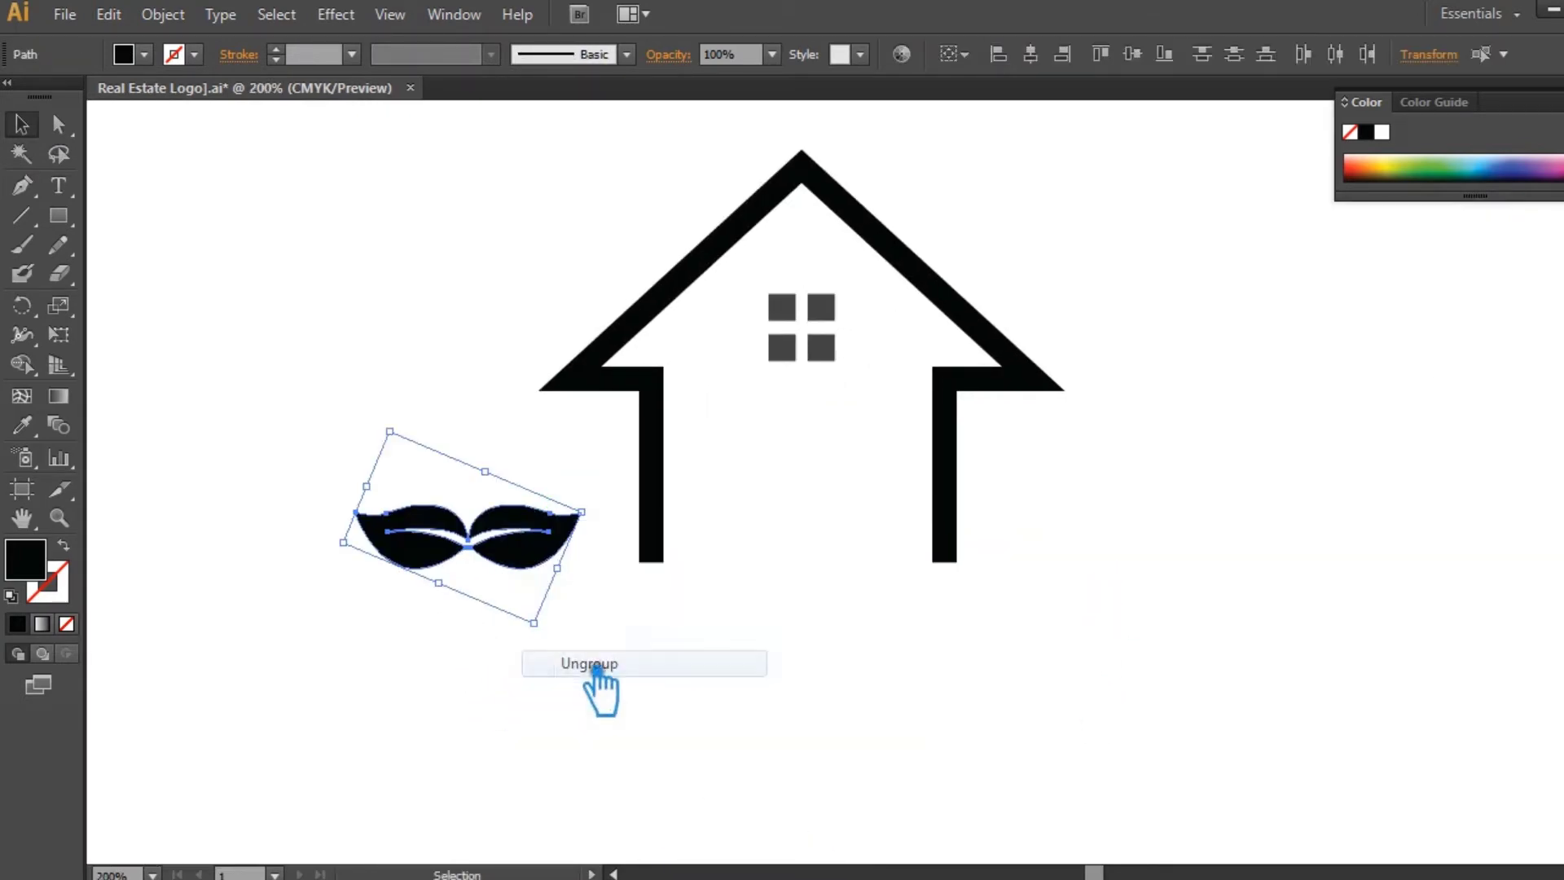
pyautogui.click(570, 619)
pyautogui.moveTo(526, 550); pyautogui.dragTo(621, 656)
pyautogui.moveTo(699, 625); pyautogui.dragTo(605, 560)
pyautogui.click(849, 729)
pyautogui.click(631, 680)
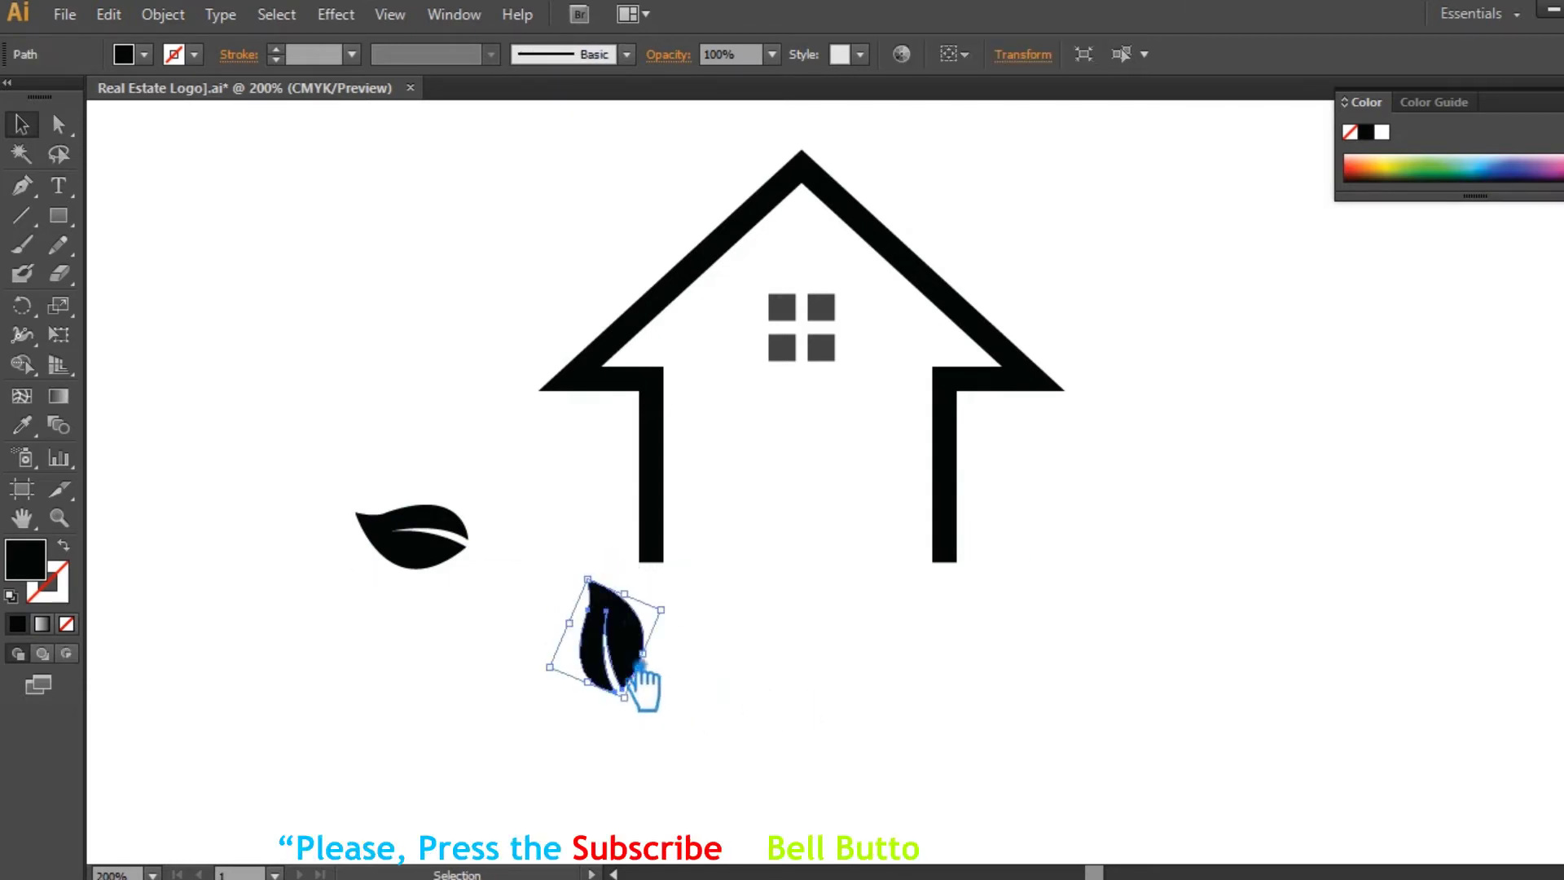
# Tilt the separated leaf to the left and place it inside the house beside the left wall's lower end.
pyautogui.moveTo(607, 578); pyautogui.dragTo(570, 590)
pyautogui.moveTo(652, 648); pyautogui.dragTo(759, 539)
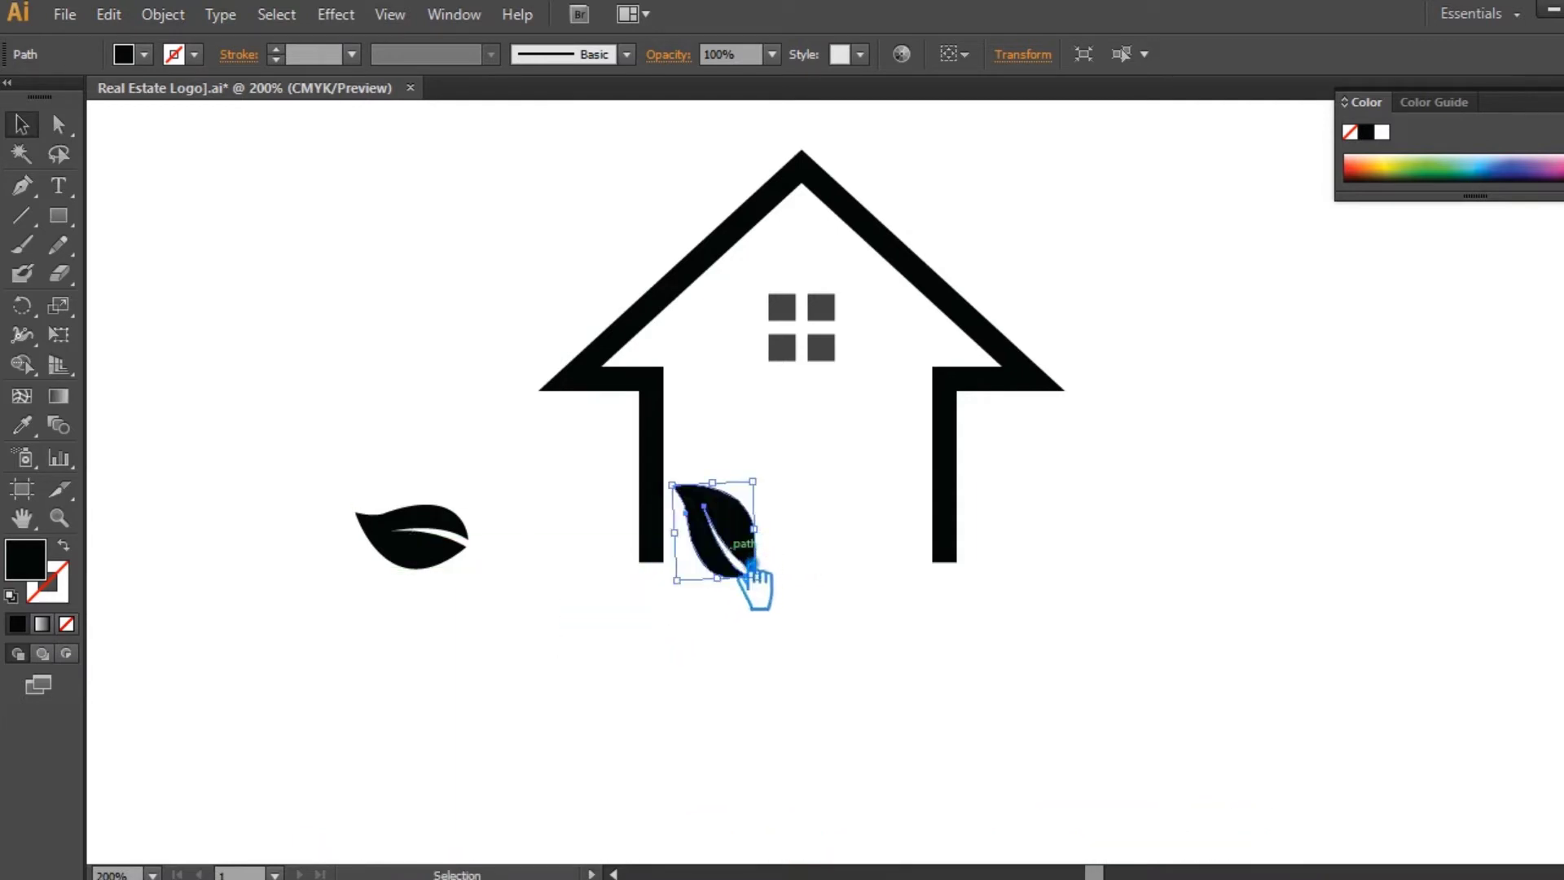
pyautogui.moveTo(757, 562); pyautogui.dragTo(759, 563)
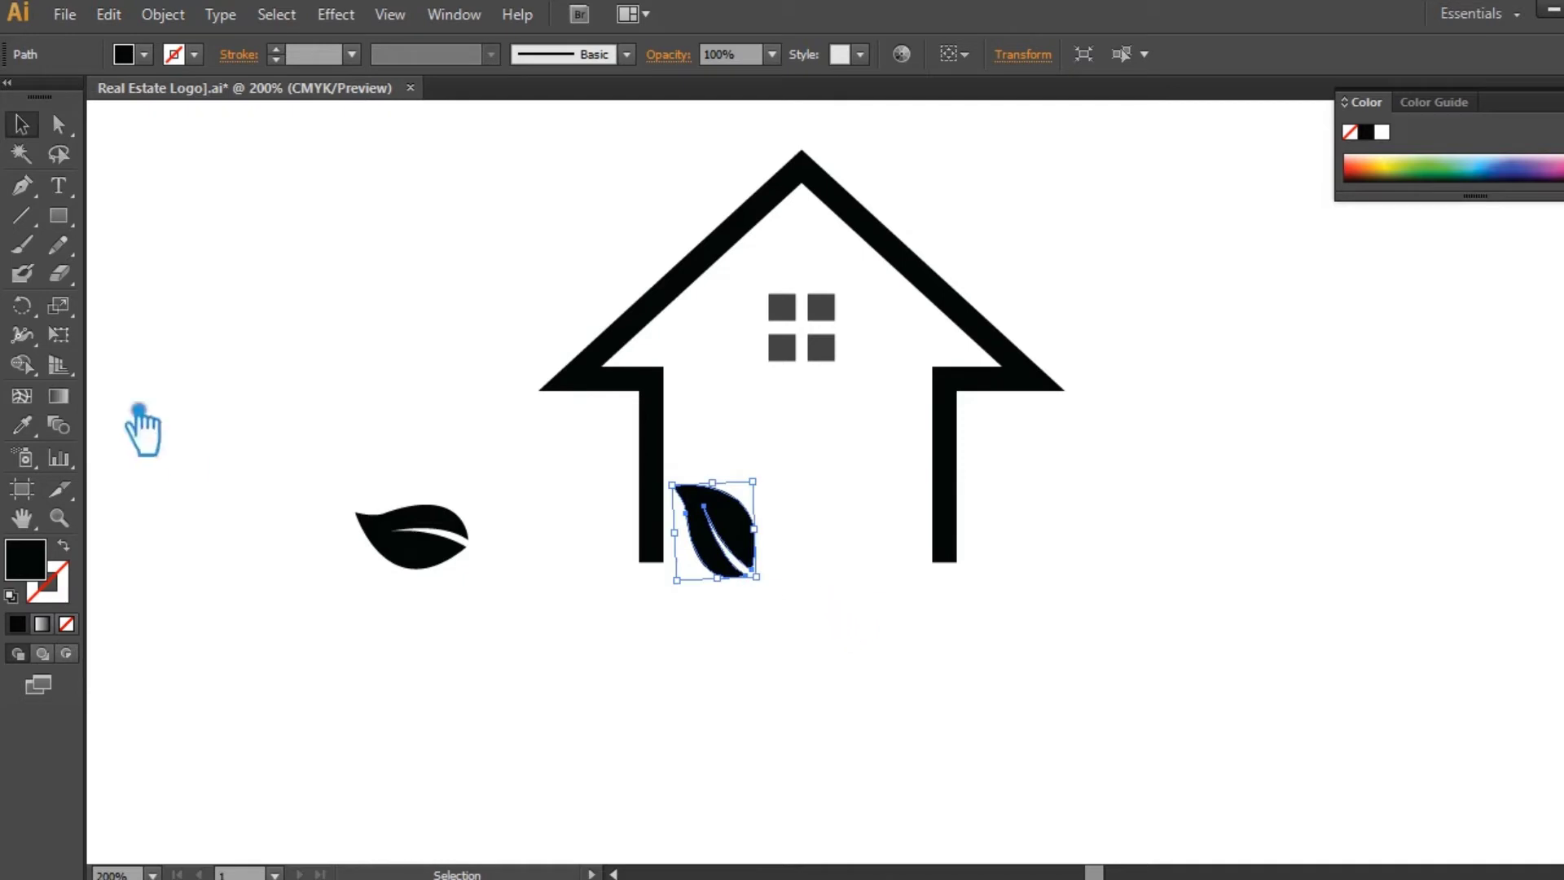
# Create a second leaf mirroring the first on its right side and nudge it slightly right.
pyautogui.click(31, 309)
pyautogui.moveTo(760, 530); pyautogui.dragTo(815, 561)
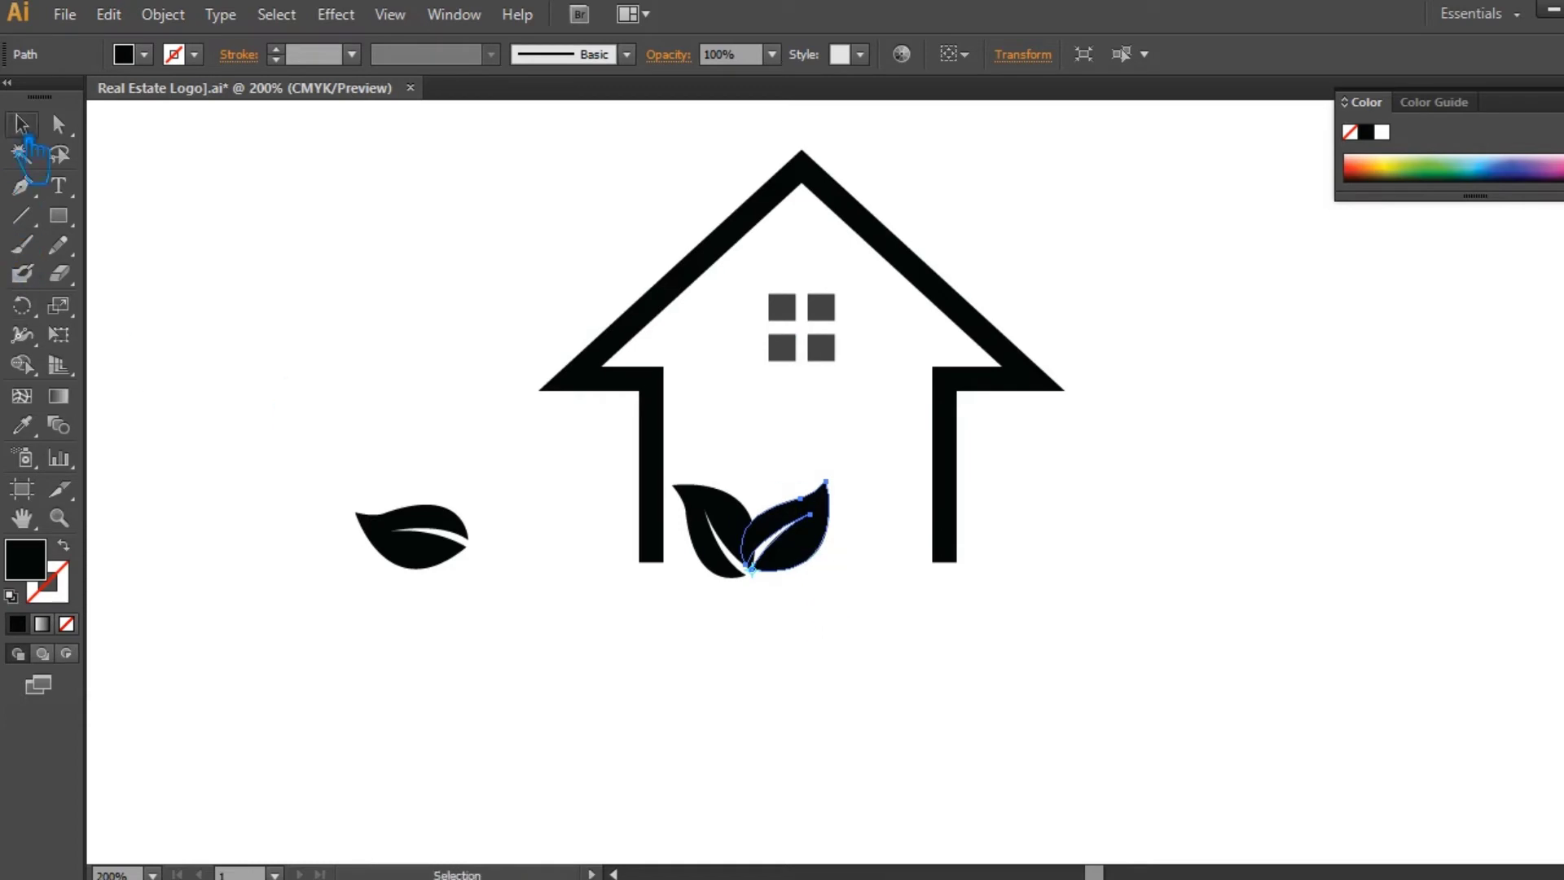
pyautogui.press('Right')
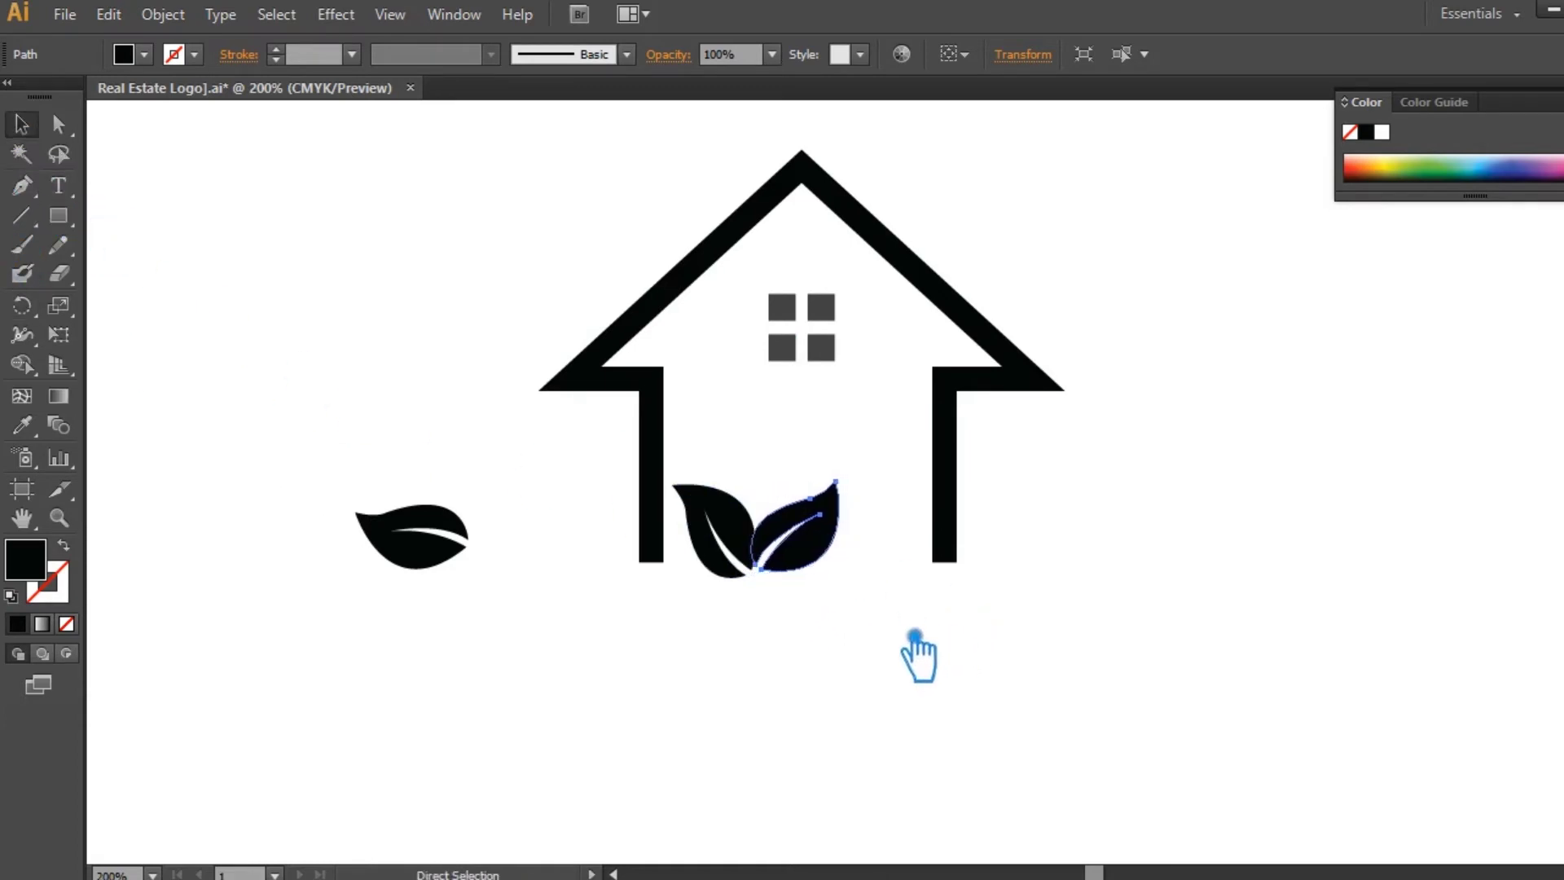
pyautogui.click(908, 629)
# Group the two leaves, enlarge them and position them over the lower part of the left wall.
pyautogui.moveTo(886, 636); pyautogui.dragTo(646, 484)
pyautogui.moveTo(808, 600); pyautogui.dragTo(705, 511)
pyautogui.click(727, 527)
pyautogui.moveTo(836, 482); pyautogui.dragTo(952, 413)
pyautogui.moveTo(878, 542); pyautogui.dragTo(813, 562)
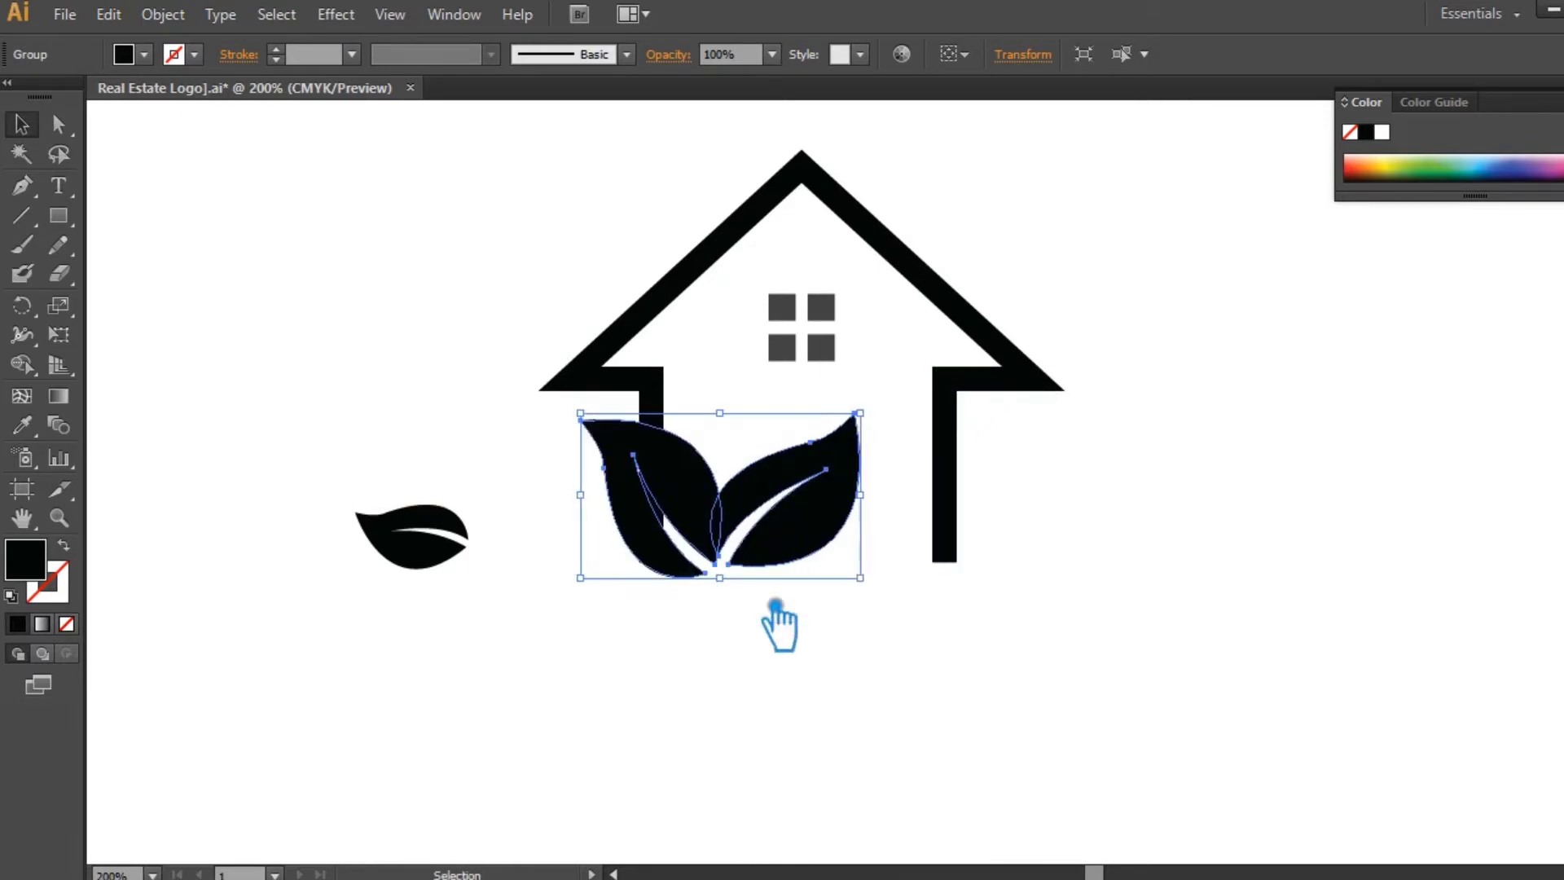
pyautogui.click(780, 676)
pyautogui.moveTo(792, 504); pyautogui.dragTo(796, 515)
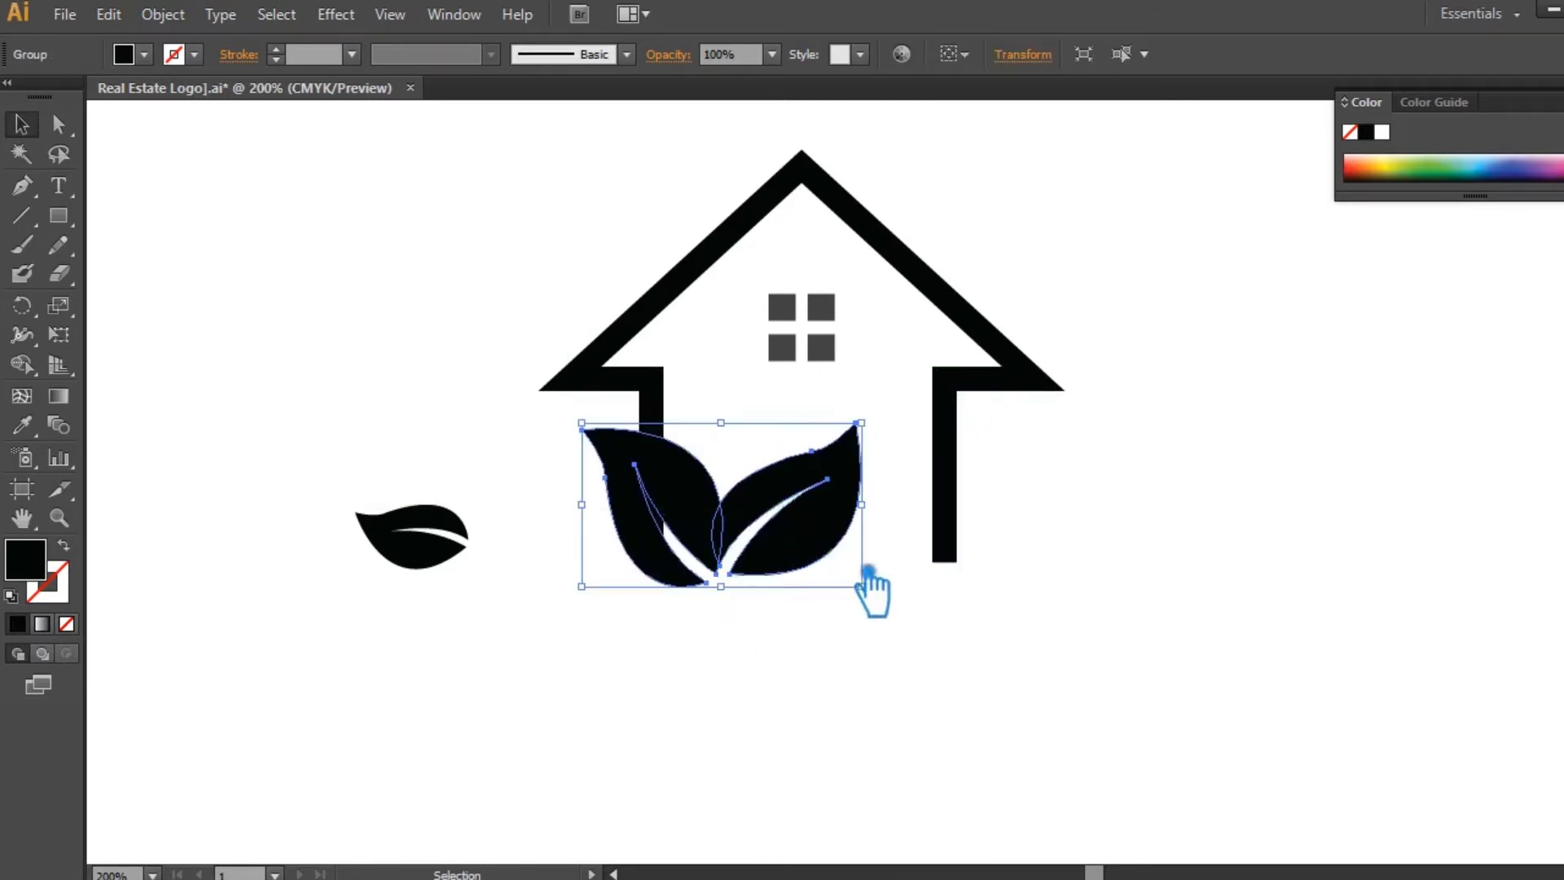
pyautogui.moveTo(865, 425); pyautogui.dragTo(900, 413)
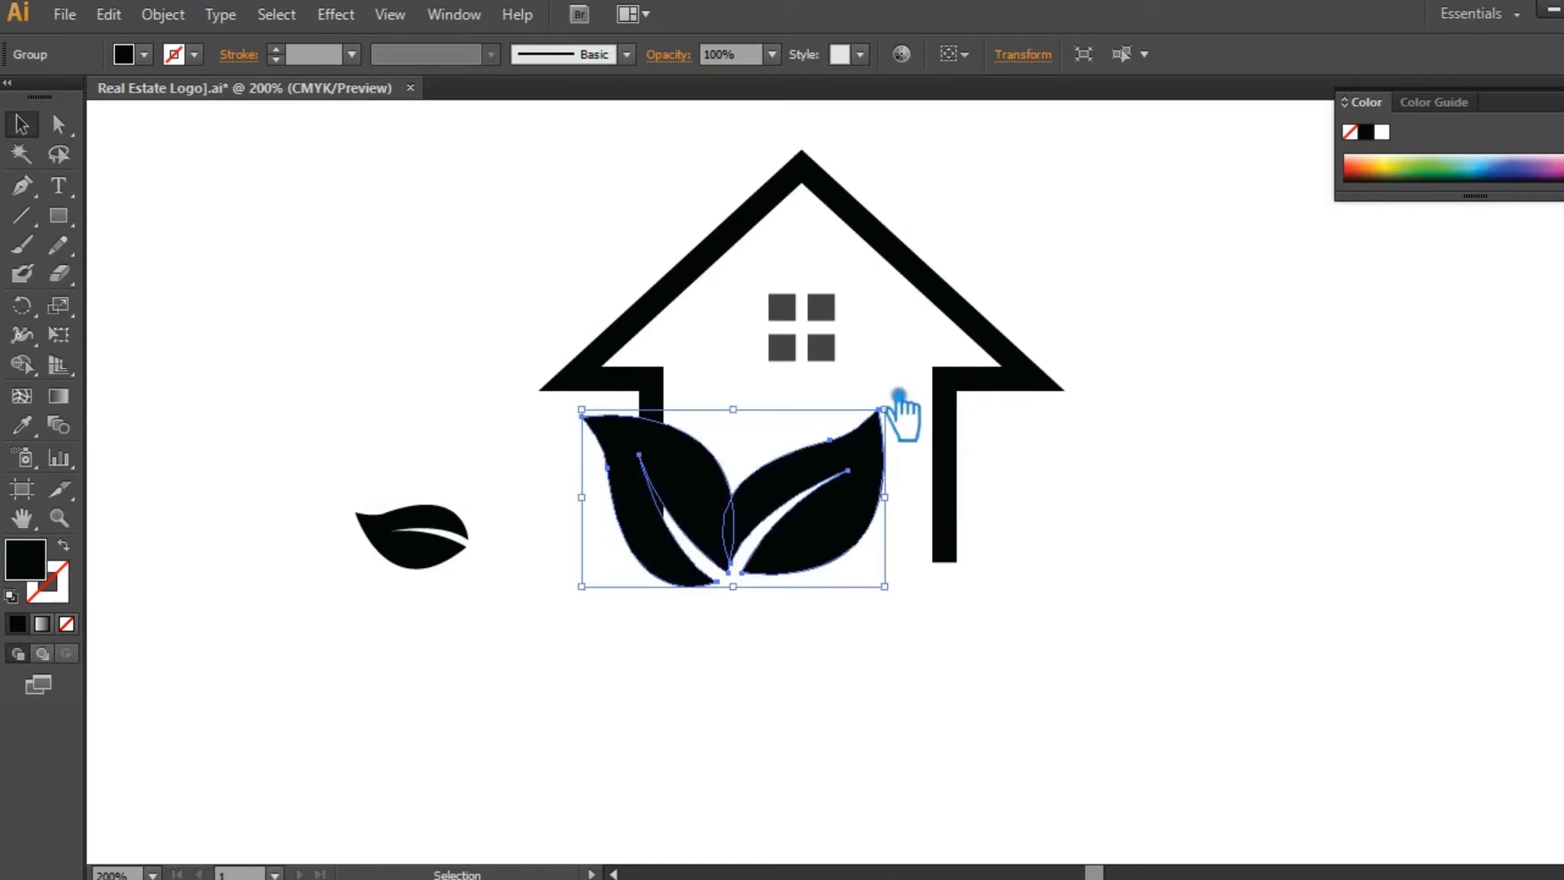
pyautogui.click(1126, 511)
# Draw a small black rectangular chimney on the right roof slope and adjust its bottom corners to follow the slope.
pyautogui.click(58, 215)
pyautogui.moveTo(884, 188); pyautogui.dragTo(910, 277)
pyautogui.press('a')
pyautogui.click(911, 278)
pyautogui.press('Up')
pyautogui.press('Up')
pyautogui.click(927, 264)
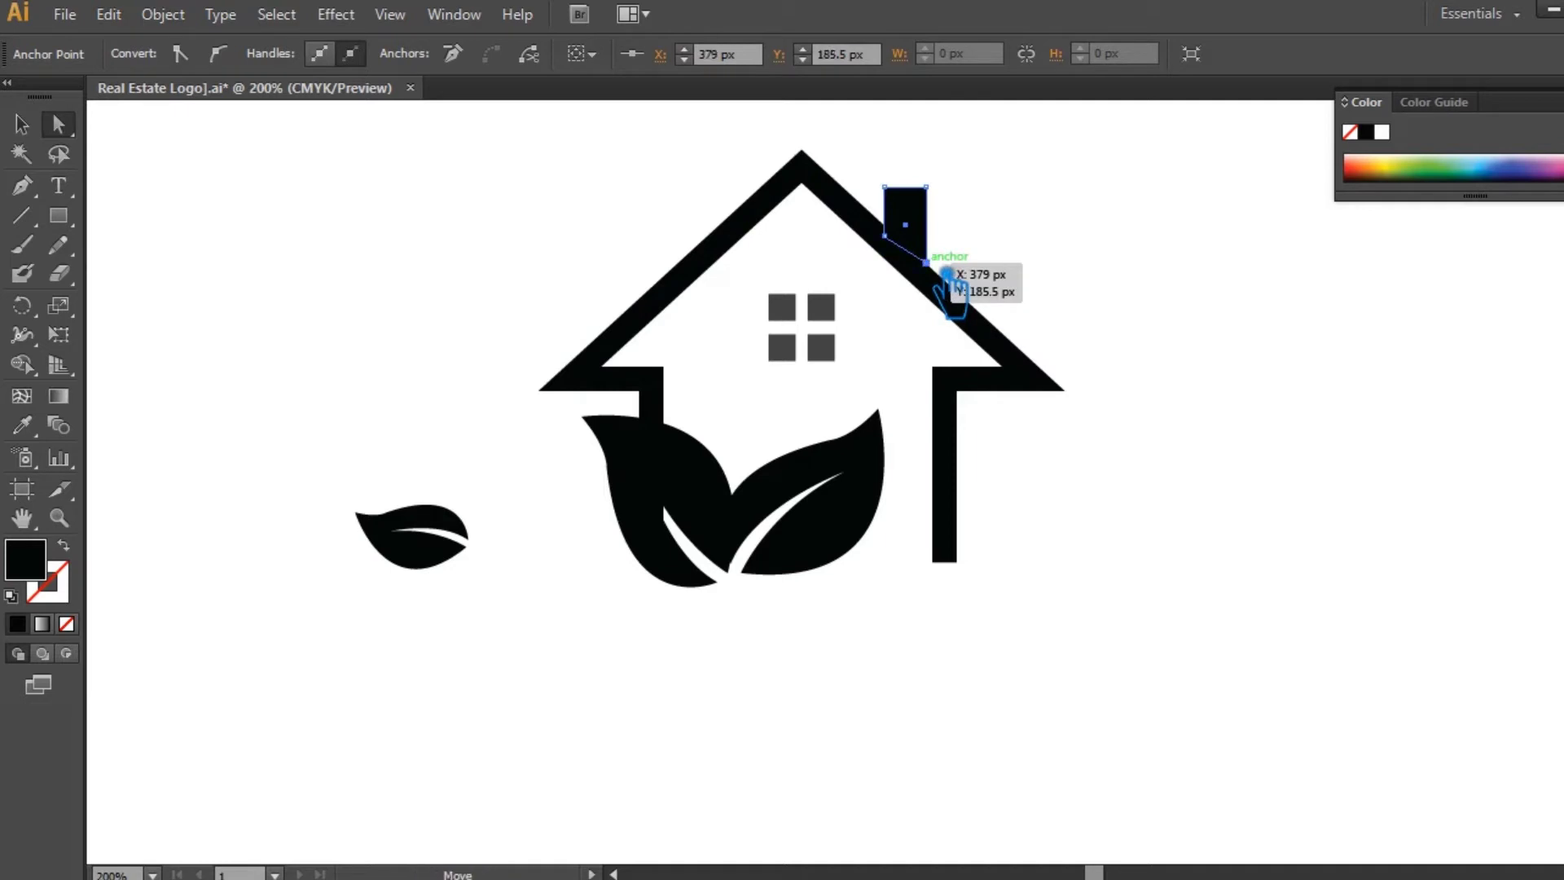
pyautogui.press('Down')
pyautogui.press('Down')
pyautogui.press('Down')
pyautogui.press('v')
pyautogui.click(344, 232)
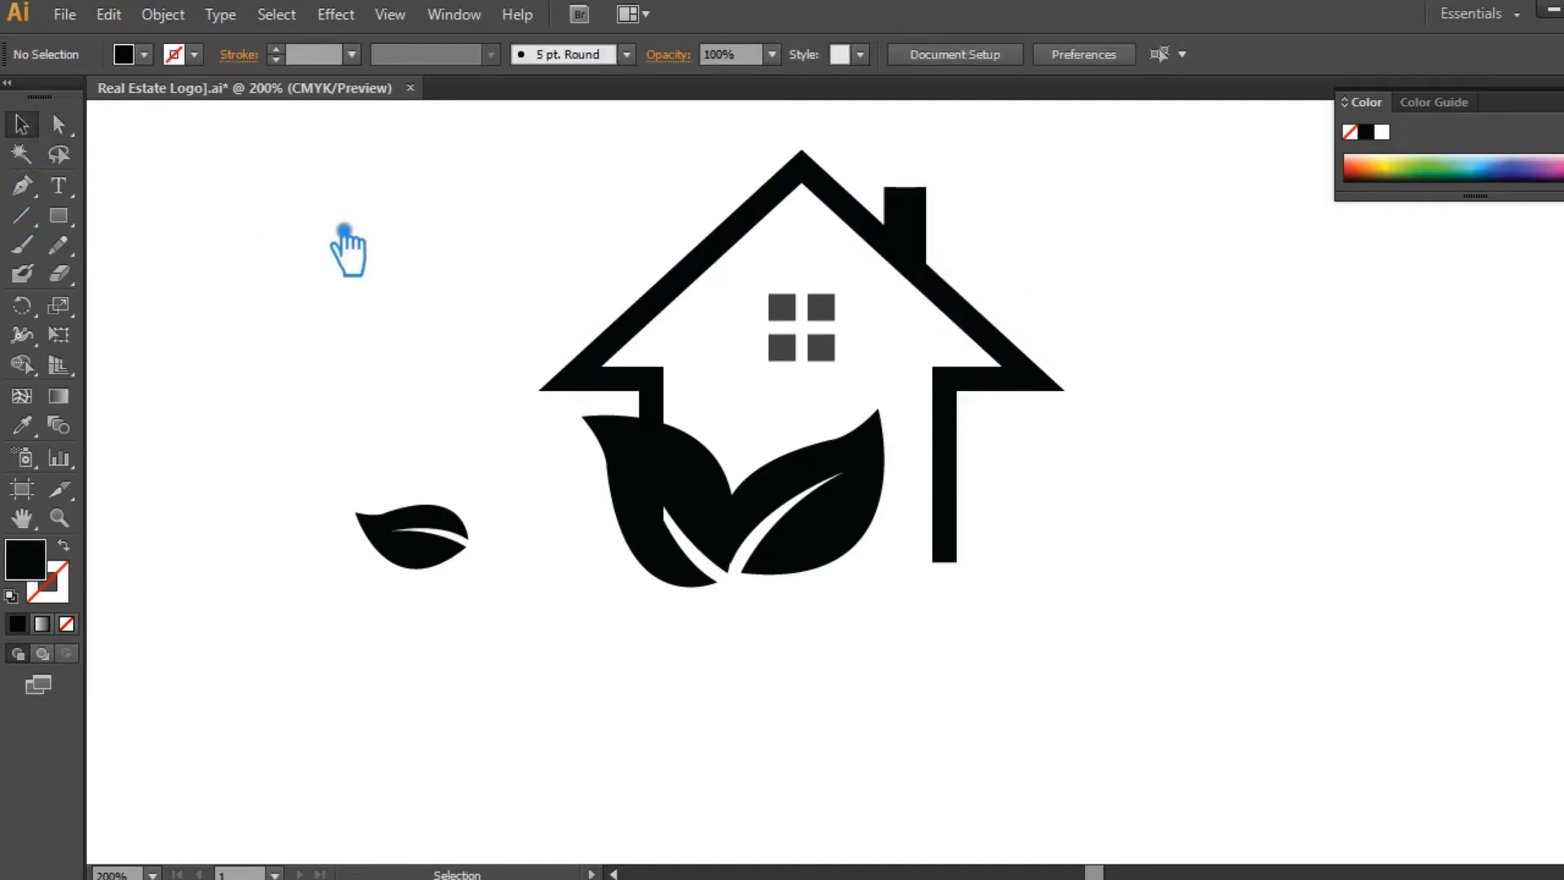
# Shorten the chimney by lowering its top edge, and delete the spare leaf left of the house.
pyautogui.press('a')
pyautogui.click(918, 227)
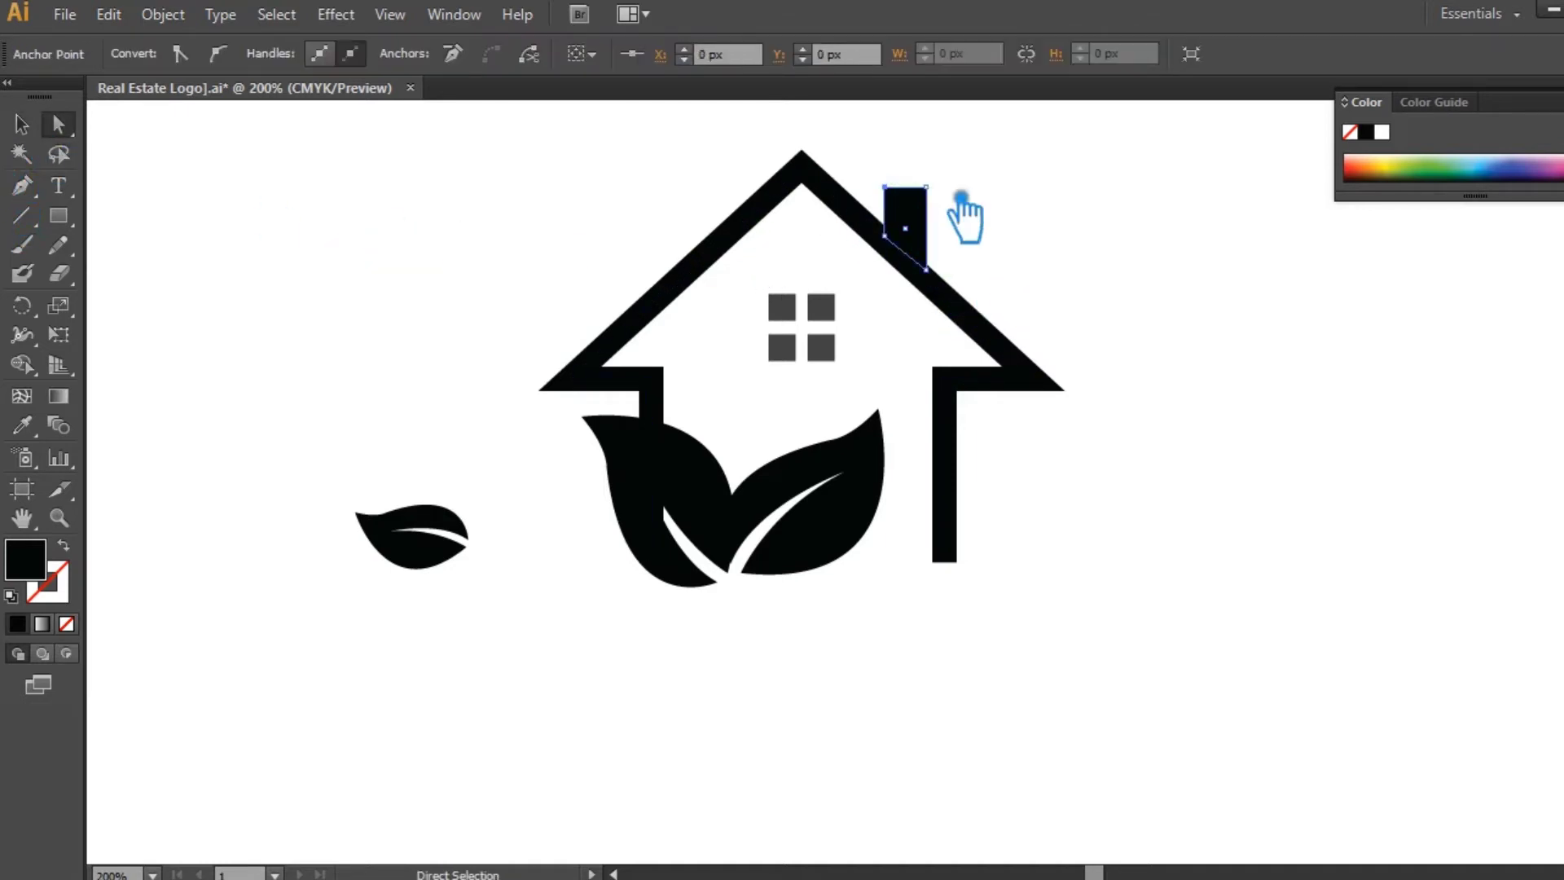
pyautogui.click(1010, 246)
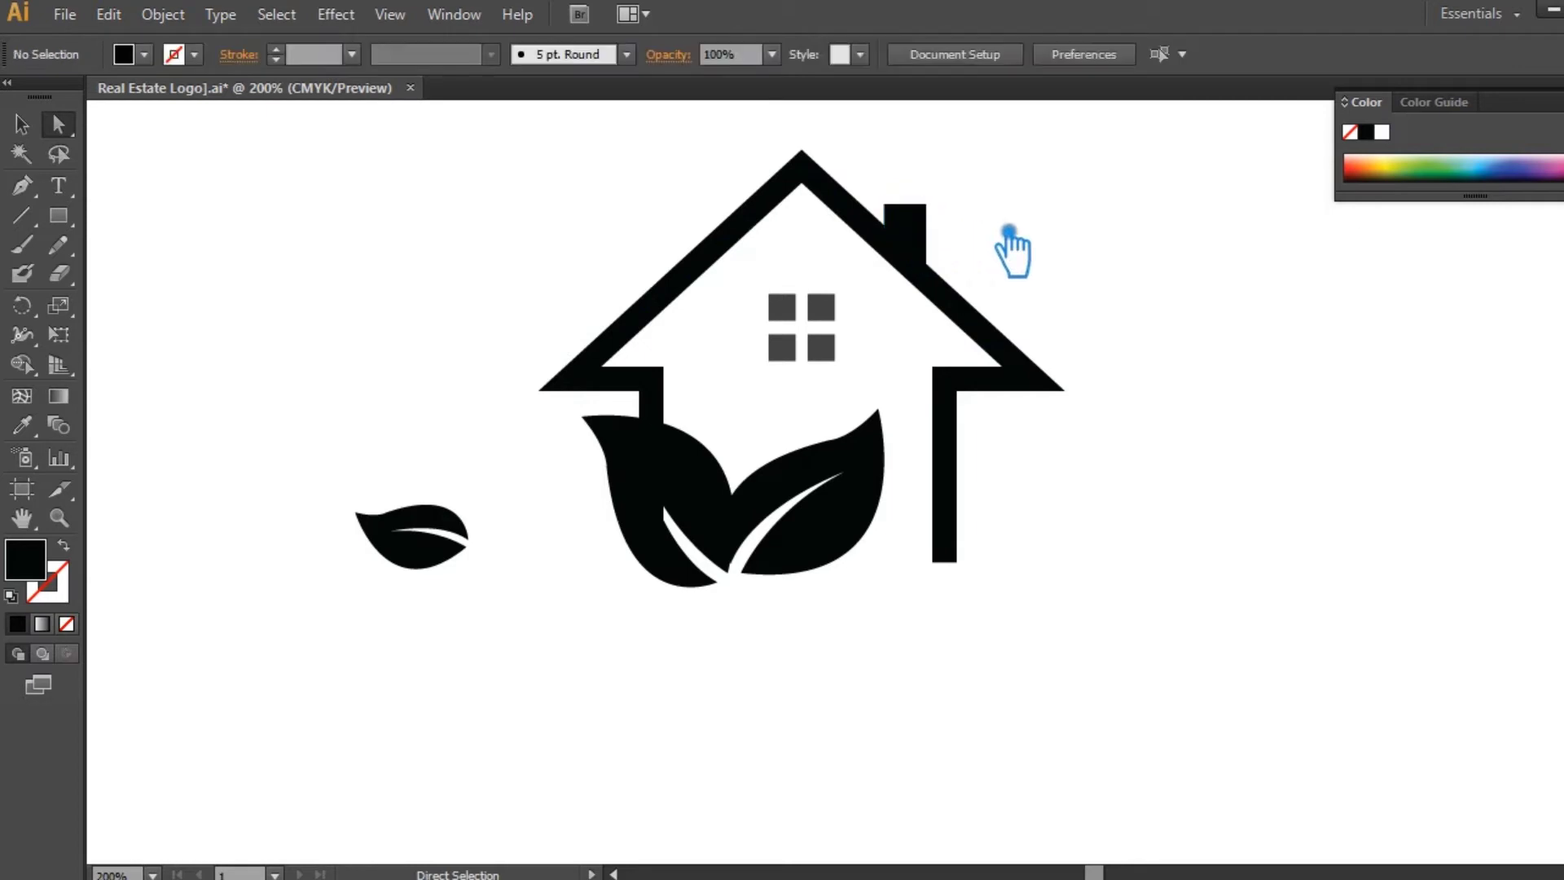
pyautogui.moveTo(364, 459); pyautogui.dragTo(465, 568)
pyautogui.press('Delete')
# Expand the fill and stroke of the house outline into filled shapes.
pyautogui.click(607, 376)
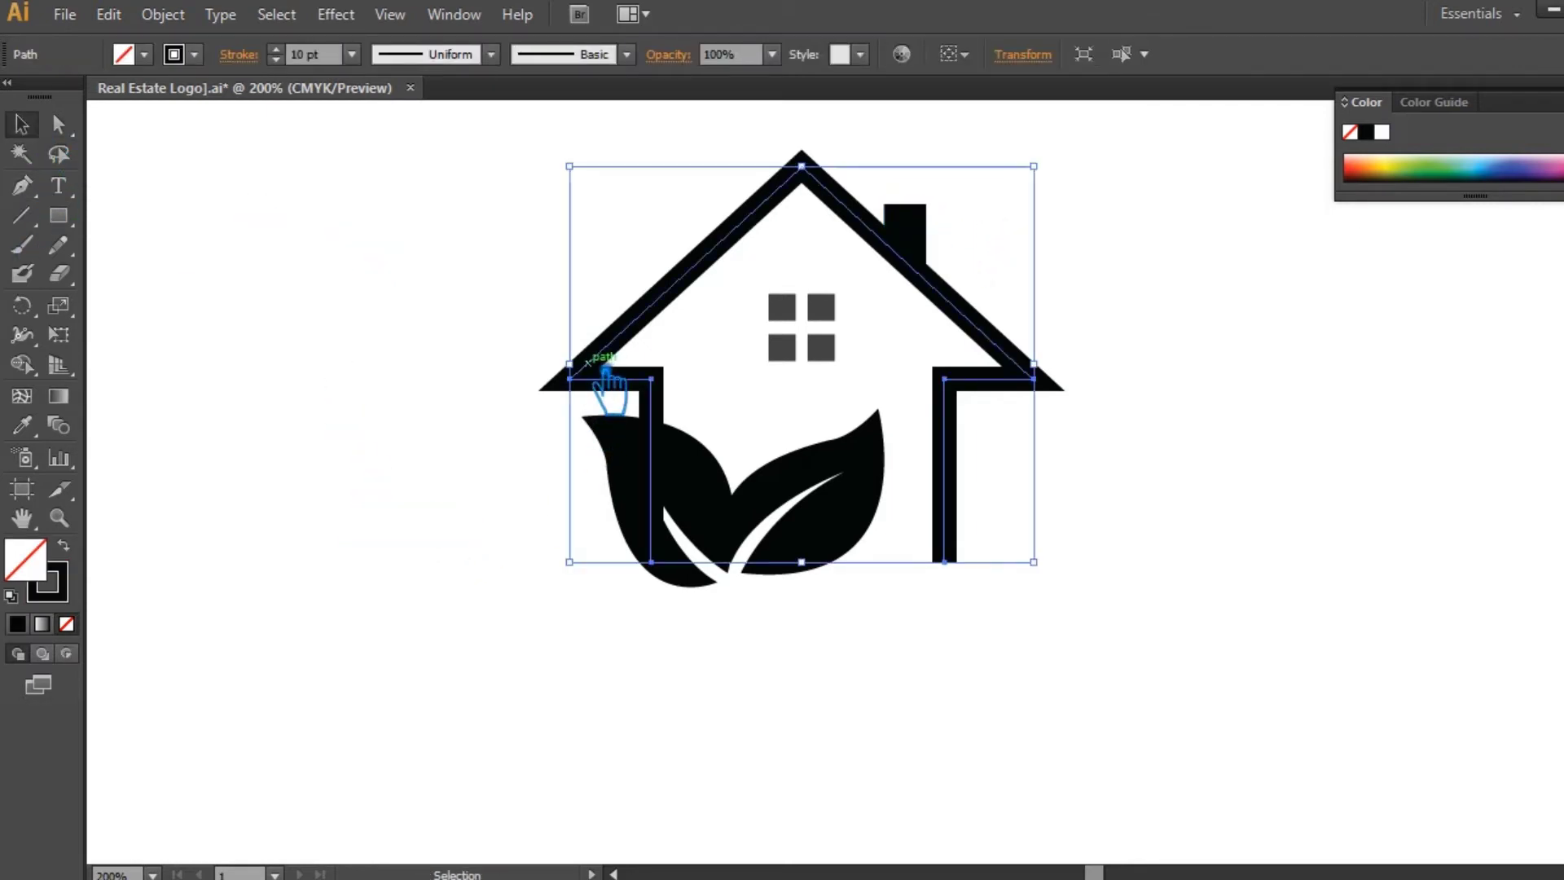
pyautogui.click(475, 446)
pyautogui.click(601, 378)
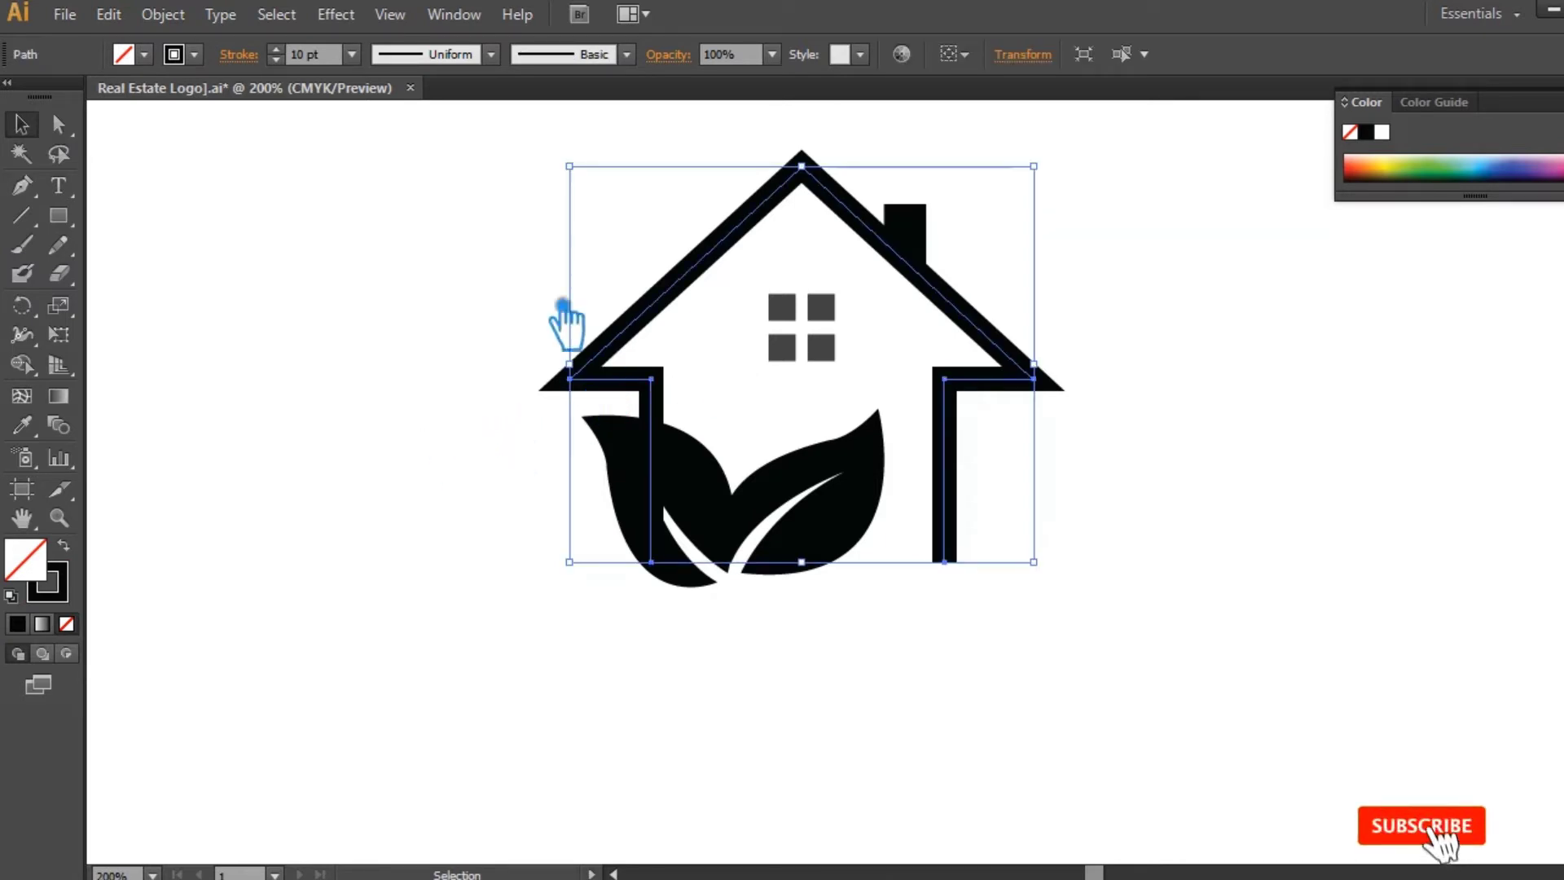
pyautogui.click(163, 14)
pyautogui.click(236, 278)
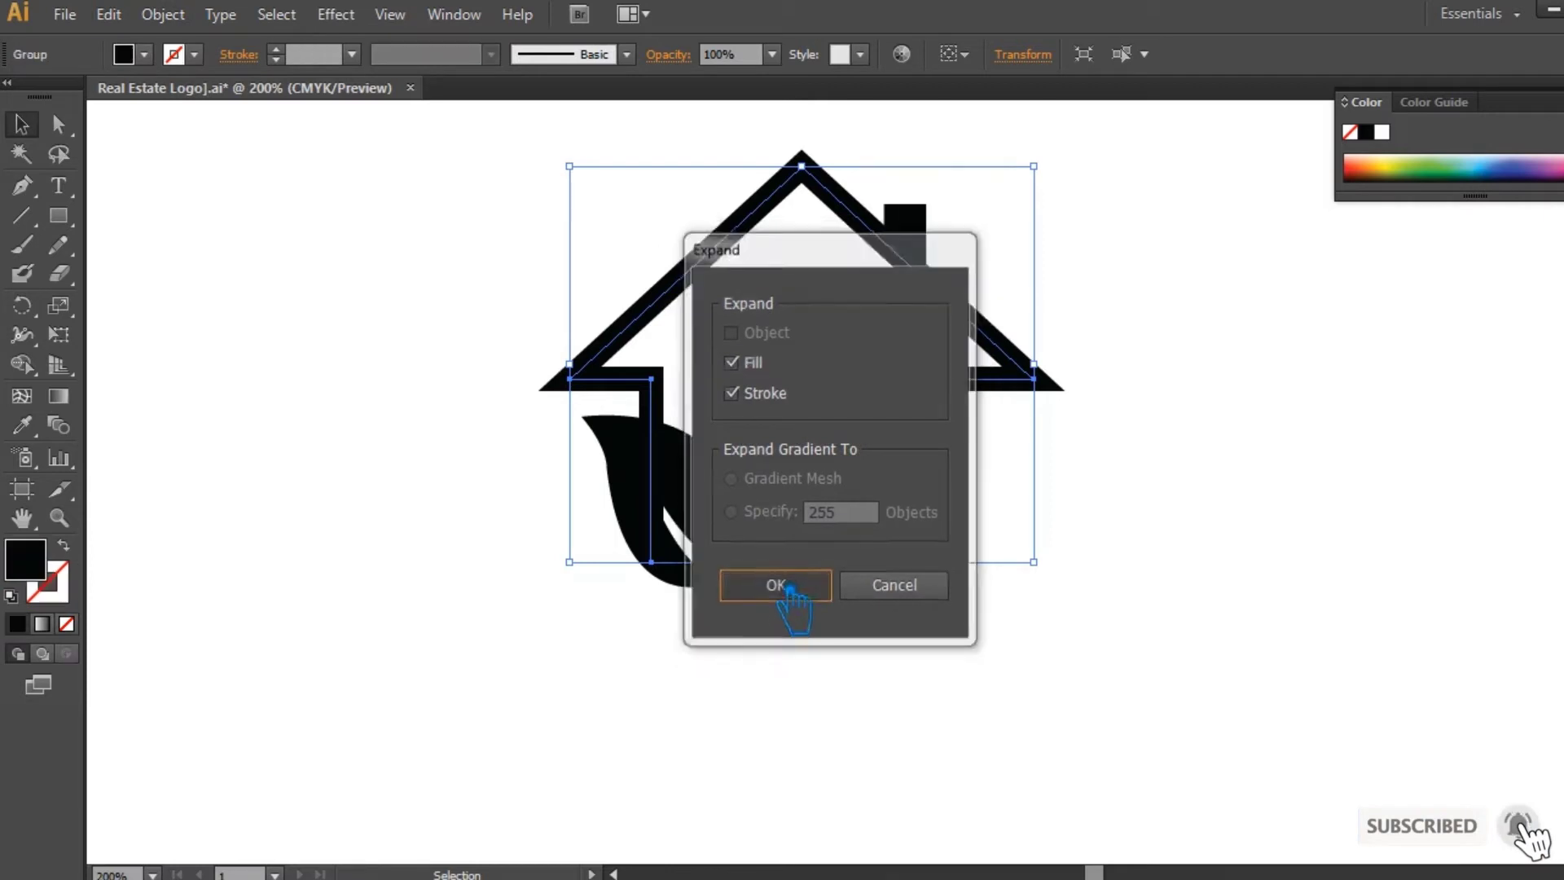
pyautogui.click(789, 590)
pyautogui.click(1044, 601)
# Apply an Offset Path of 5 px to the leaf group.
pyautogui.click(789, 537)
pyautogui.click(163, 14)
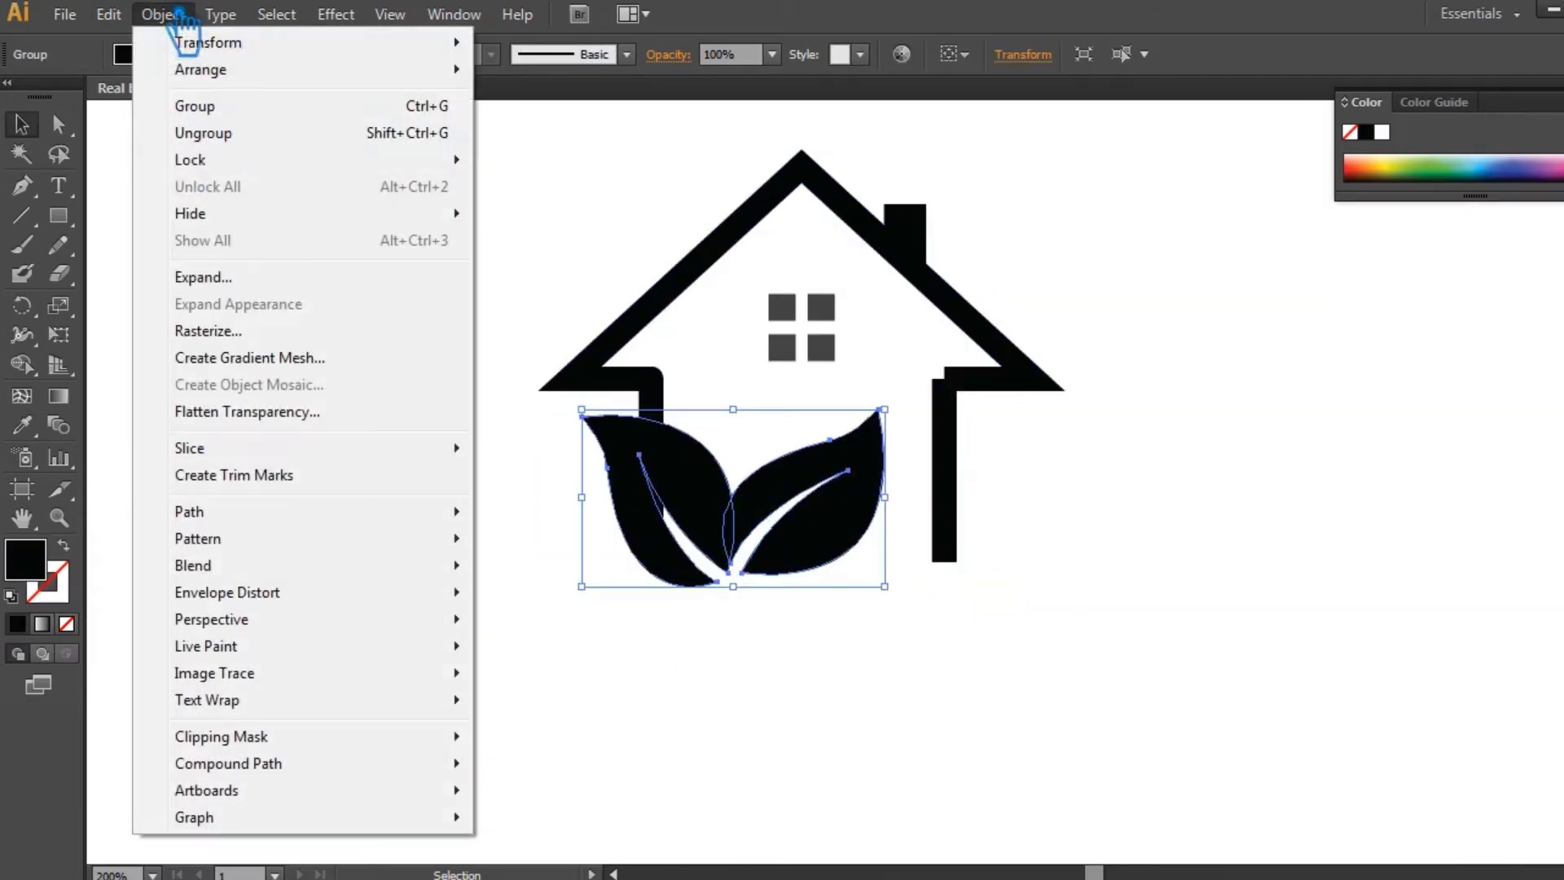
pyautogui.moveTo(269, 515)
pyautogui.click(610, 600)
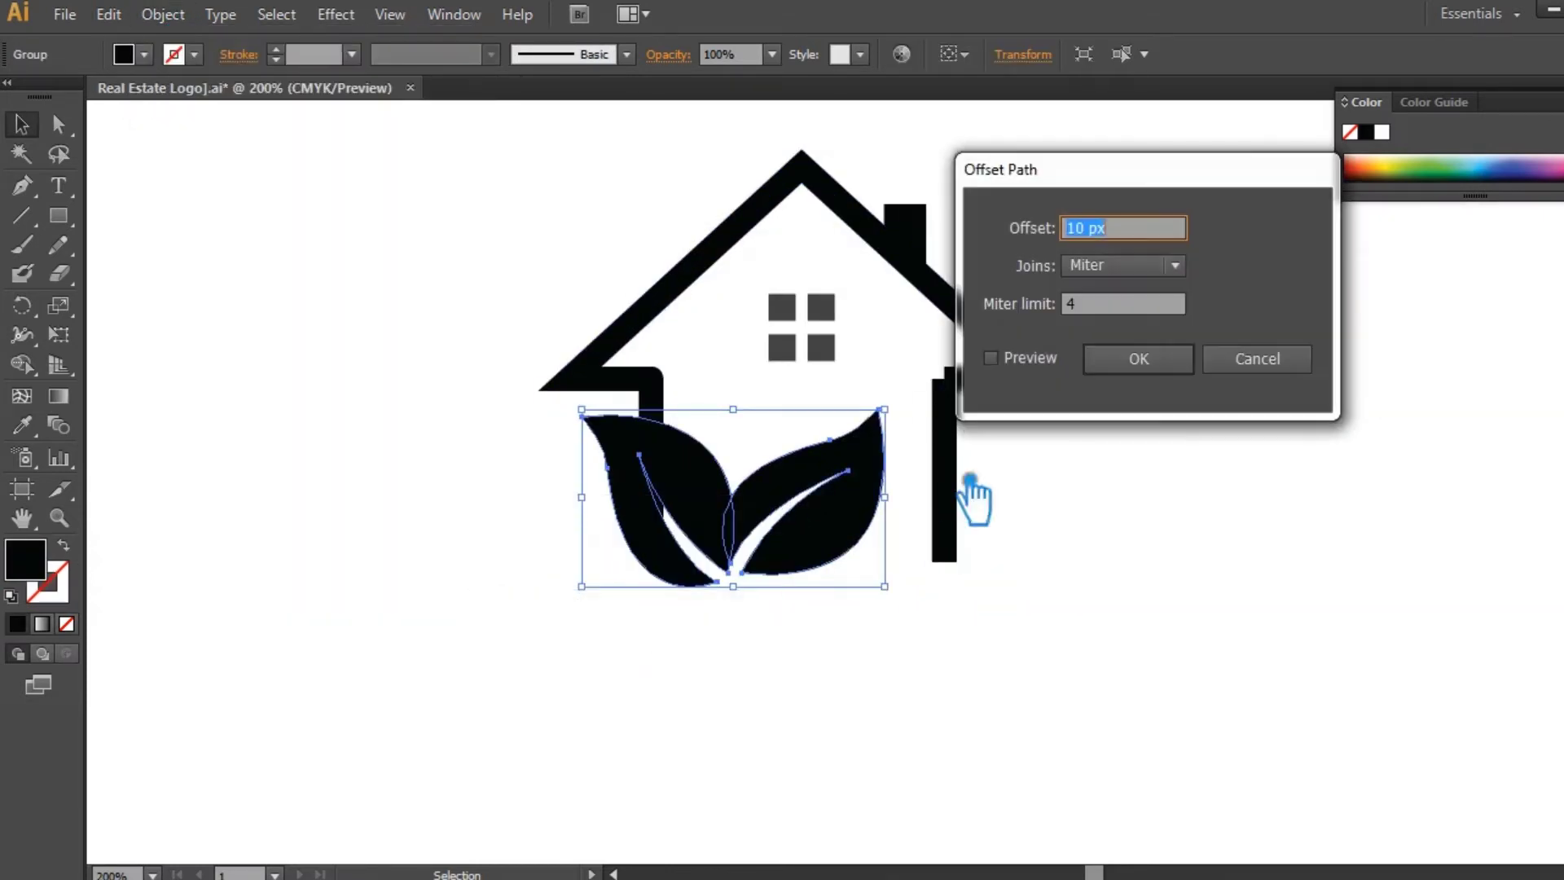
pyautogui.click(992, 359)
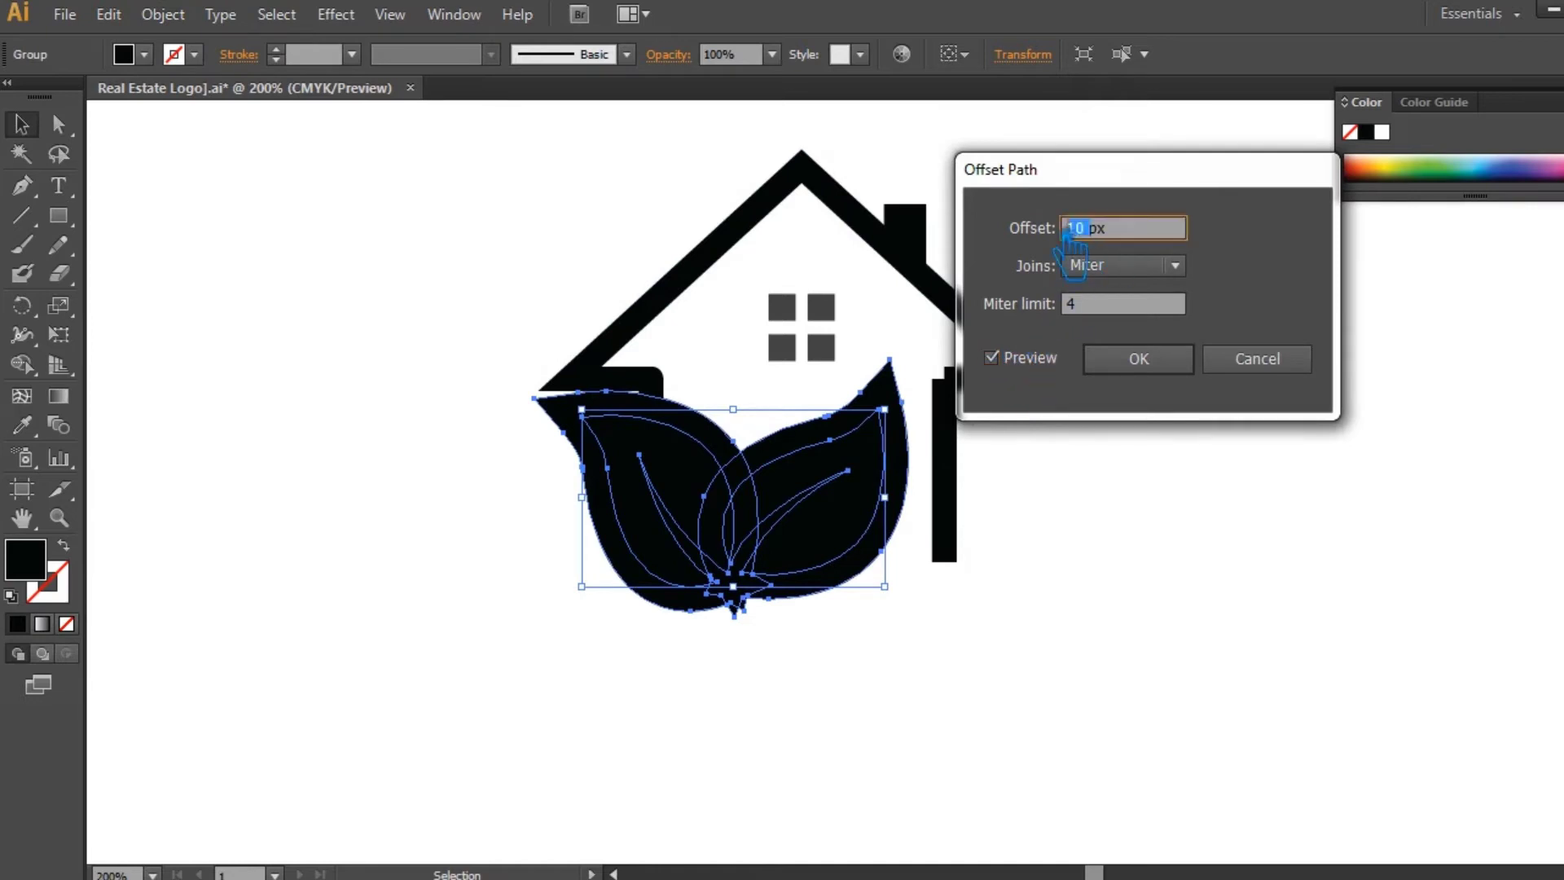
pyautogui.write('5')
pyautogui.click(1124, 366)
pyautogui.click(924, 692)
# Divide the house outline and the offset leaves with Pathfinder and ungroup the resulting pieces.
pyautogui.moveTo(924, 693); pyautogui.dragTo(562, 456)
pyautogui.rightClick(697, 468)
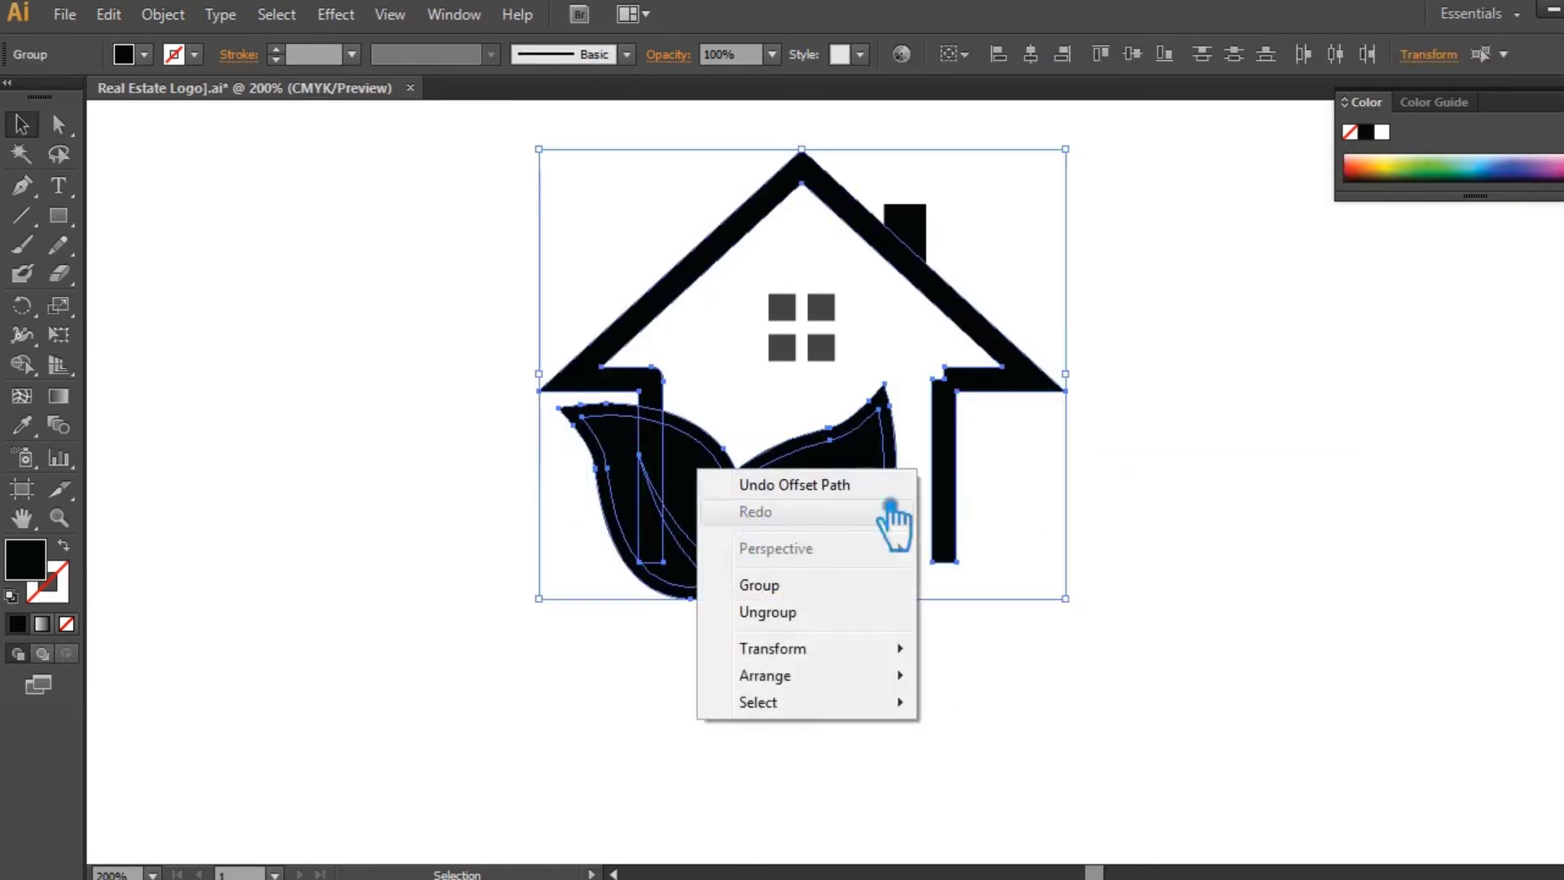
pyautogui.click(1561, 485)
pyautogui.click(1361, 539)
pyautogui.click(1489, 425)
pyautogui.click(1141, 472)
pyautogui.rightClick(720, 452)
pyautogui.click(819, 593)
pyautogui.click(405, 595)
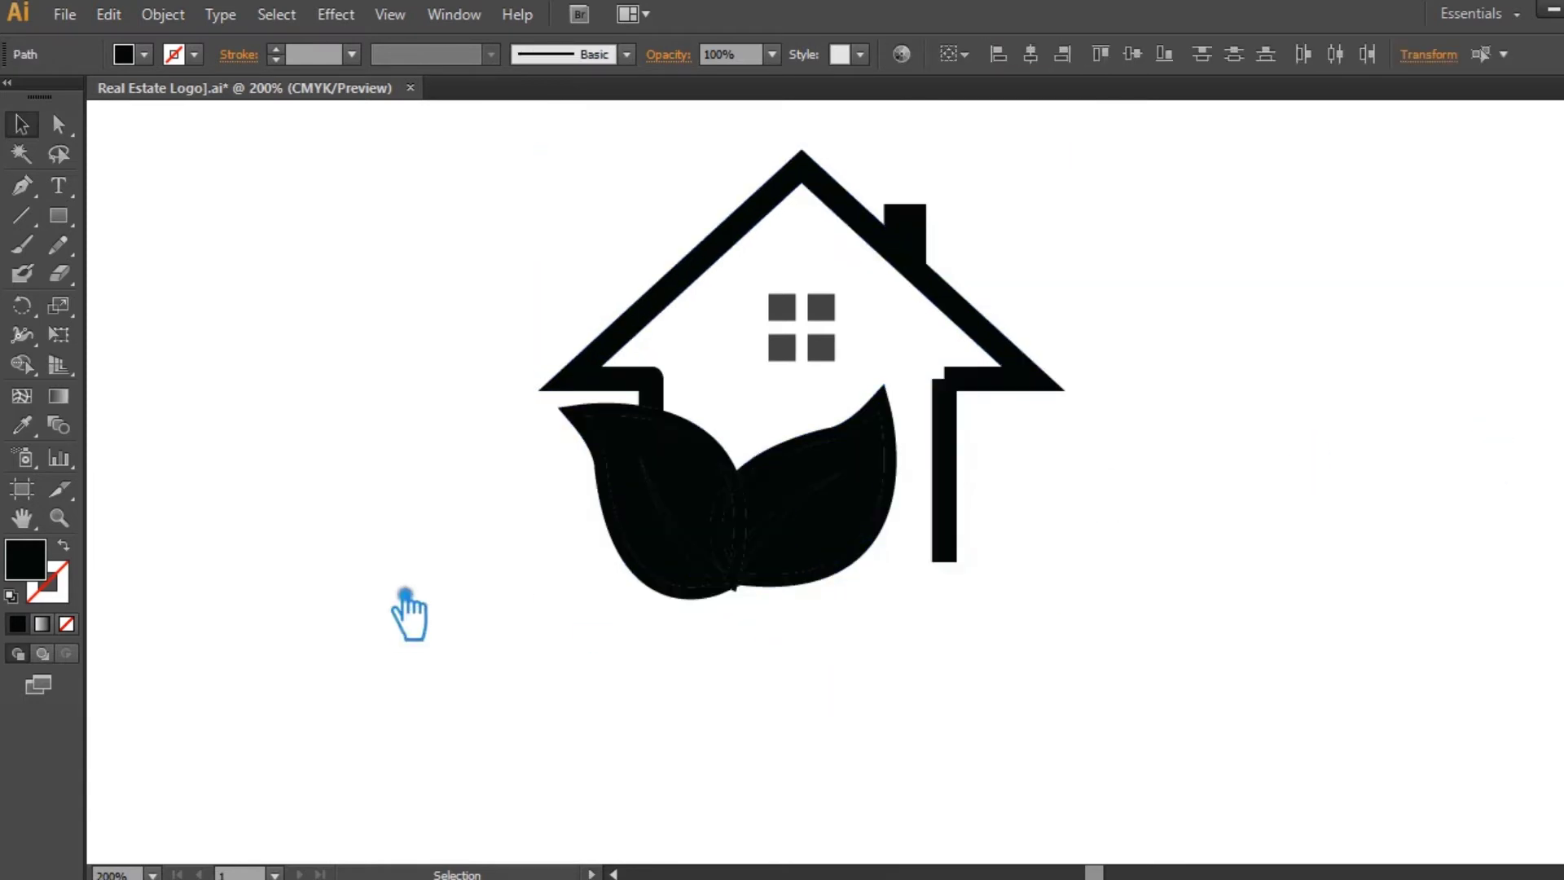
# Delete the offset border pieces around the right leaf and between the two leaves.
pyautogui.click(717, 446)
pyautogui.press('Delete')
pyautogui.click(756, 465)
pyautogui.press('Delete')
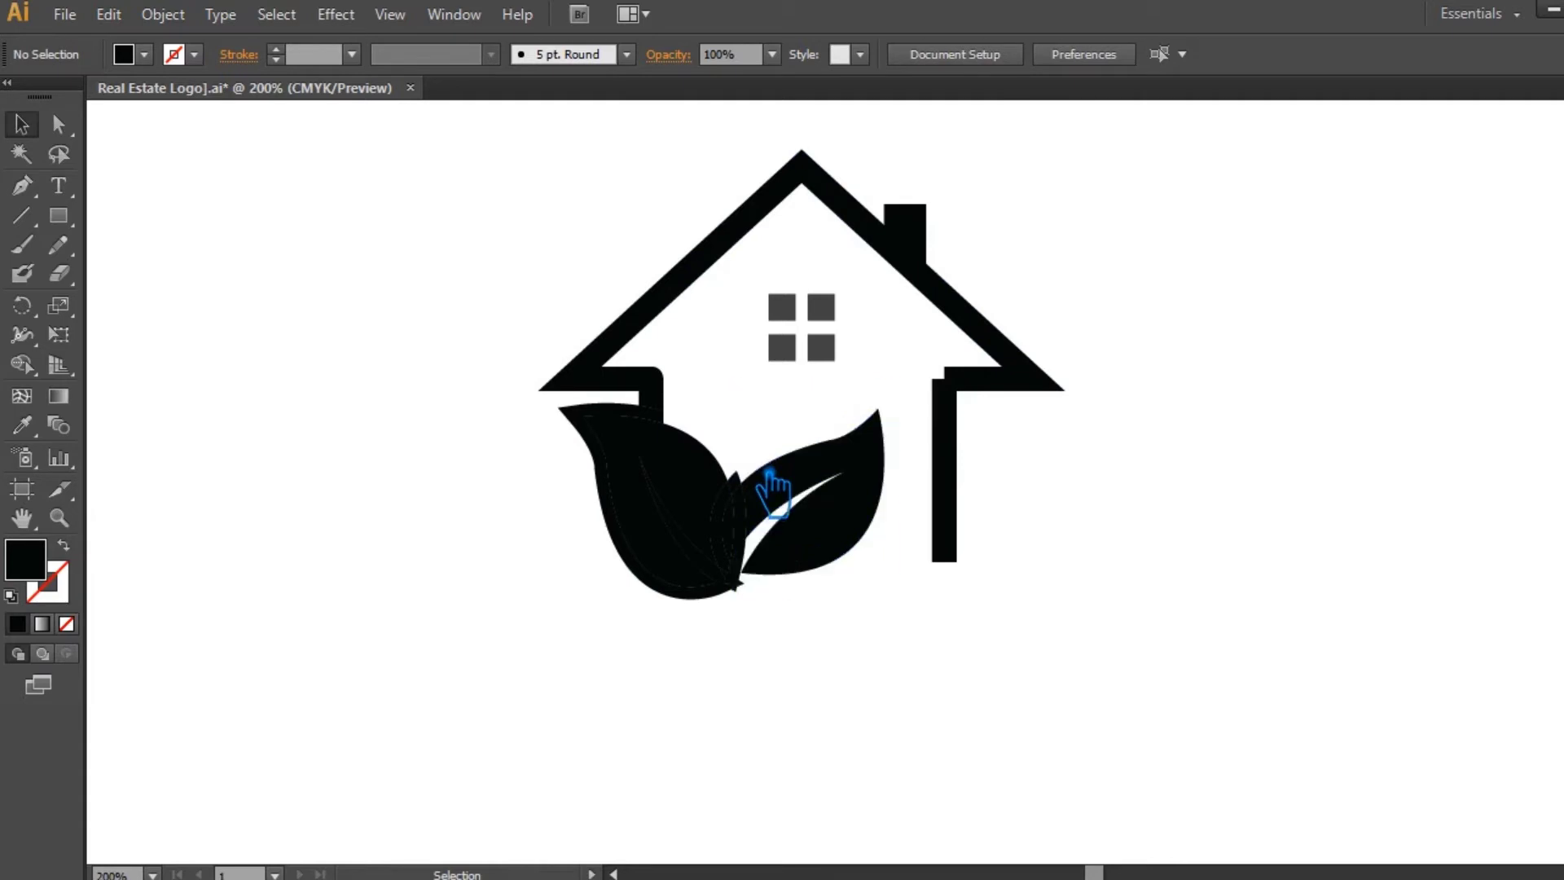
pyautogui.click(738, 486)
pyautogui.press('Delete')
pyautogui.click(738, 536)
pyautogui.press('Delete')
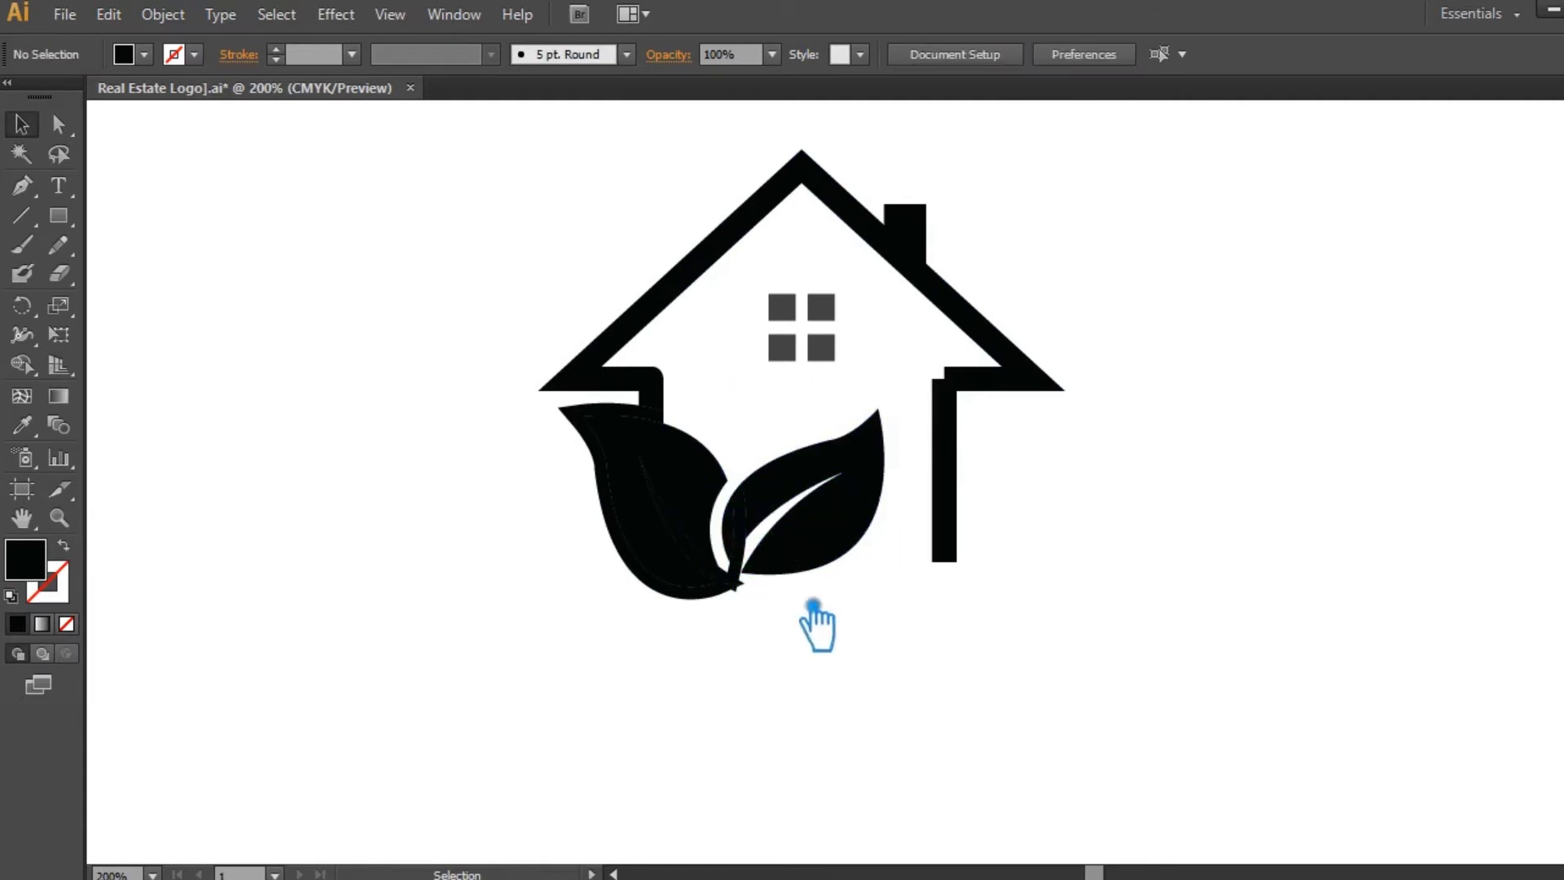
# Delete the offset pieces covering the left leaf's vein and outer edge.
pyautogui.click(699, 542)
pyautogui.press('Delete')
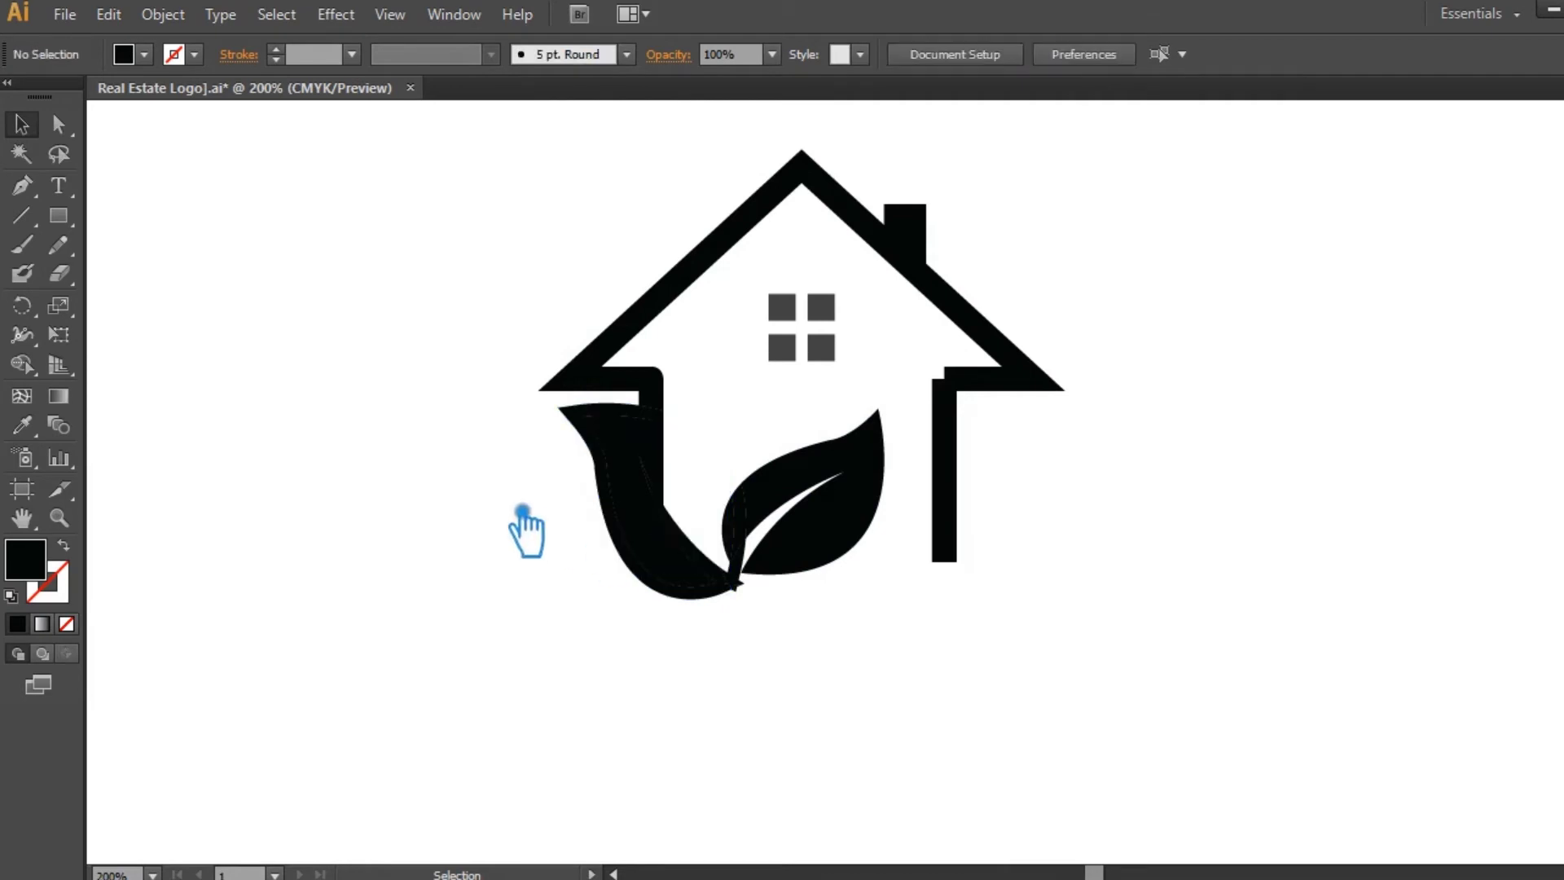
pyautogui.click(656, 539)
pyautogui.press('Delete')
pyautogui.click(569, 423)
pyautogui.press('Delete')
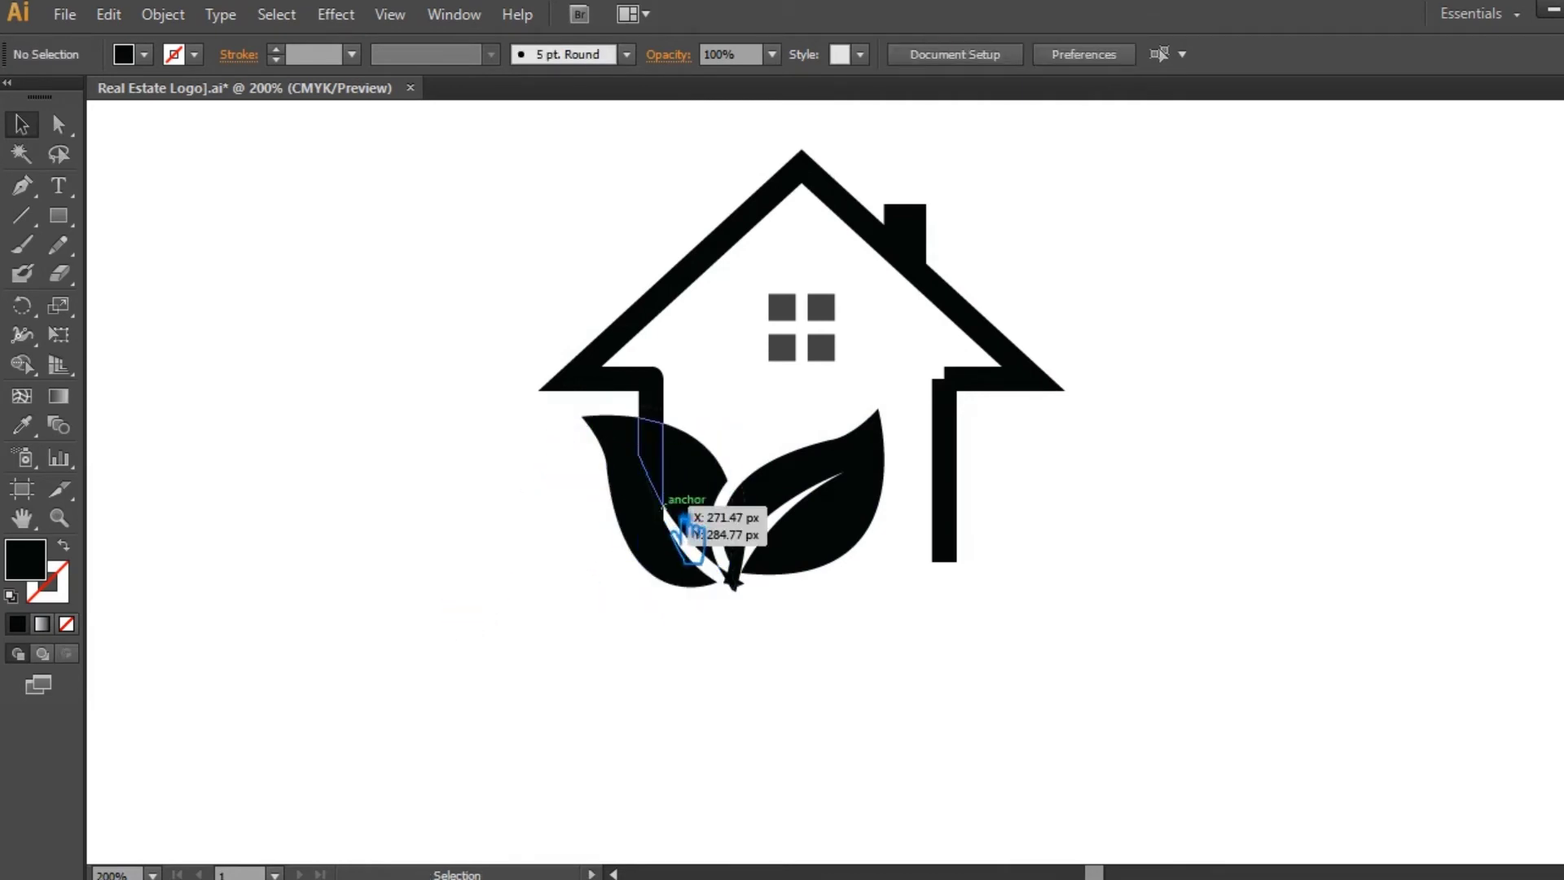
# Delete the leftover fragments in the left leaf's vein, at the leaves' base and where the wall meets the left leaf.
pyautogui.click(59, 518)
pyautogui.moveTo(495, 397); pyautogui.dragTo(975, 635)
pyautogui.click(21, 125)
pyautogui.click(606, 440)
pyautogui.press('Delete')
pyautogui.moveTo(882, 668); pyautogui.dragTo(868, 743)
pyautogui.press('Delete')
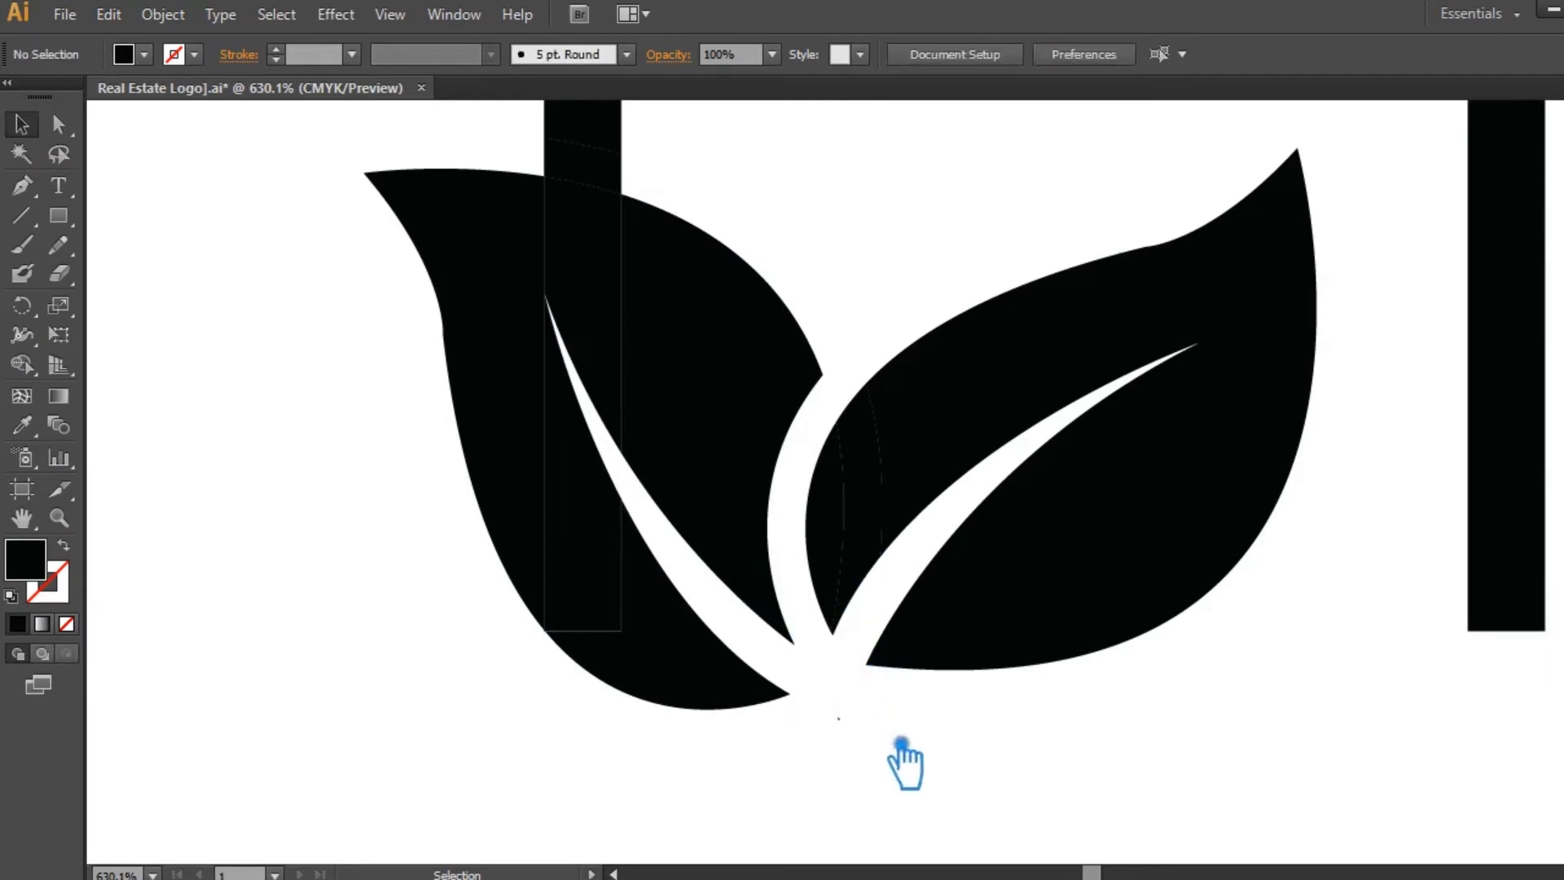
pyautogui.click(600, 170)
pyautogui.press('Delete')
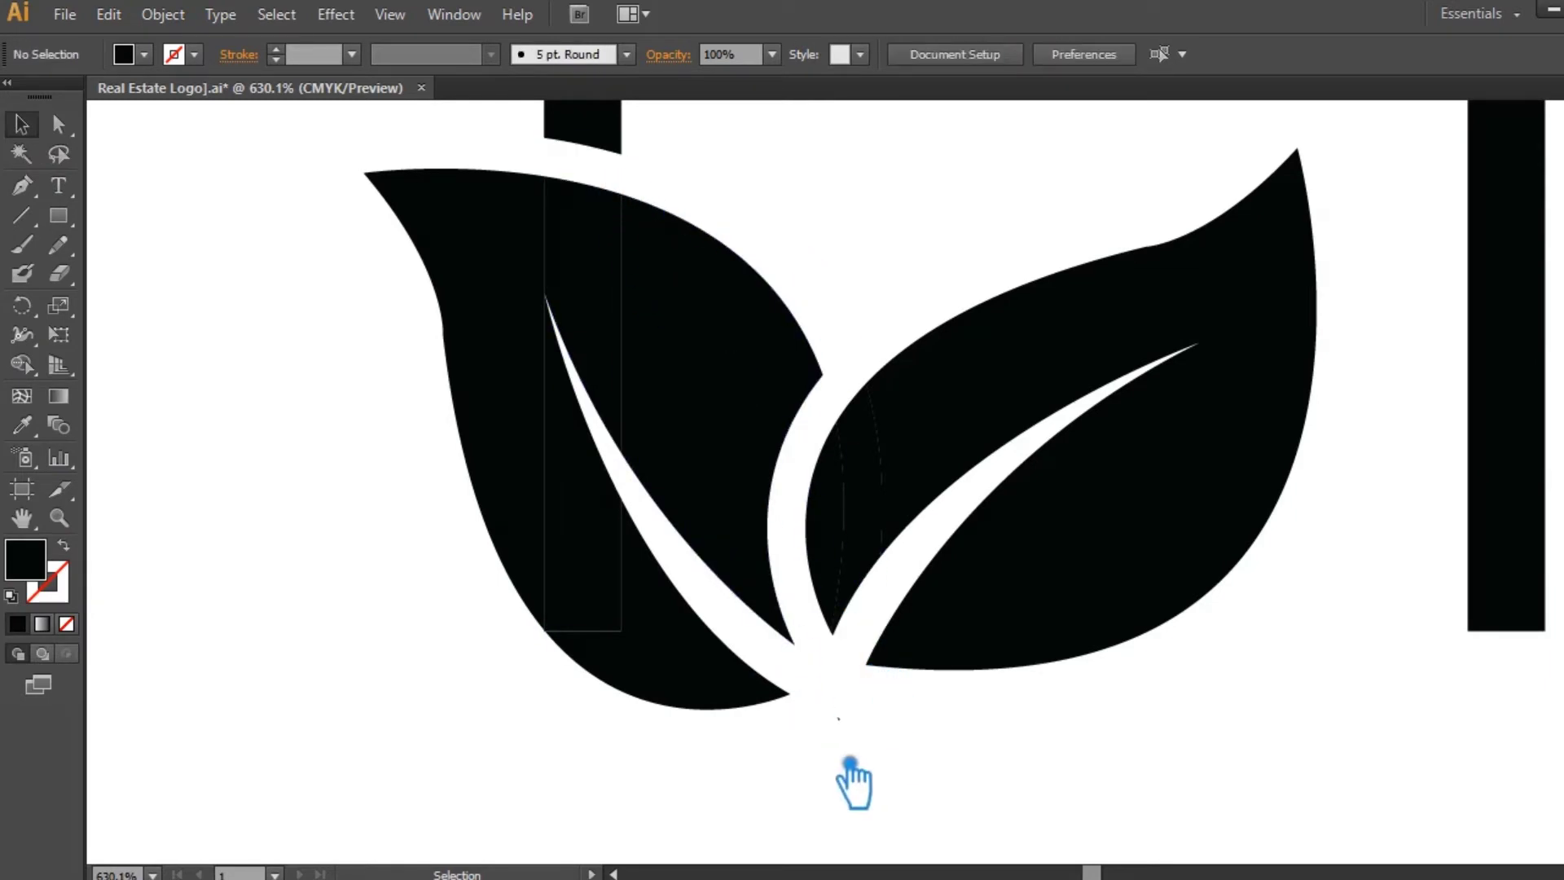
# Unite all the leaf pieces with Pathfinder.
pyautogui.hotkey('ctrl', '-')
pyautogui.hotkey('ctrl', '-')
pyautogui.hotkey('ctrl', '-')
pyautogui.hotkey('ctrl', '-')
pyautogui.moveTo(1009, 658); pyautogui.dragTo(589, 376)
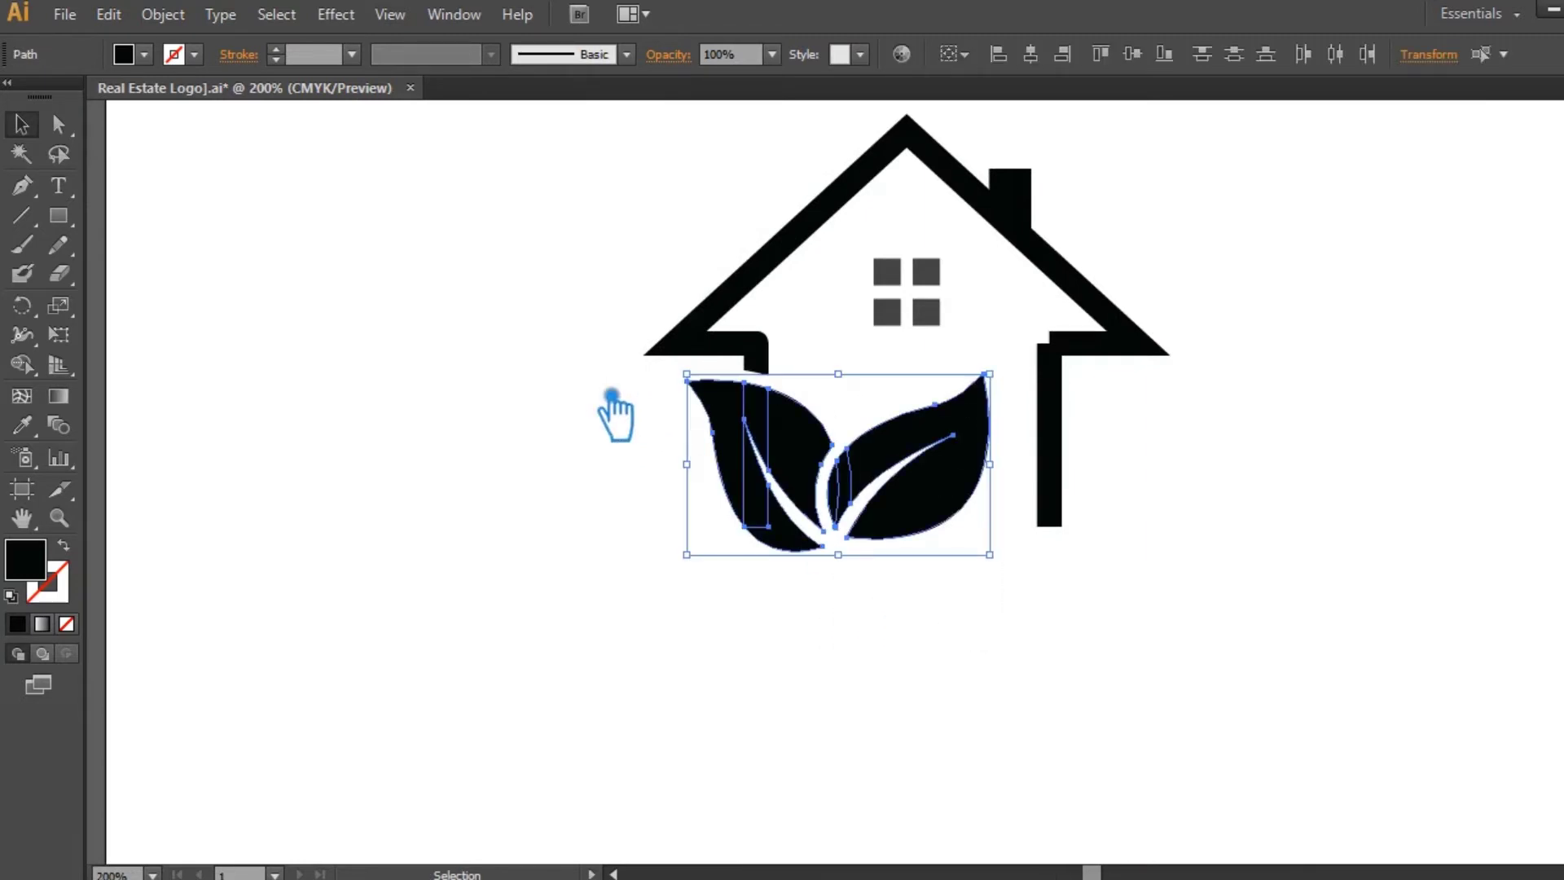
pyautogui.hotkey('ctrl', 'shift', 'F9')
pyautogui.click(1357, 479)
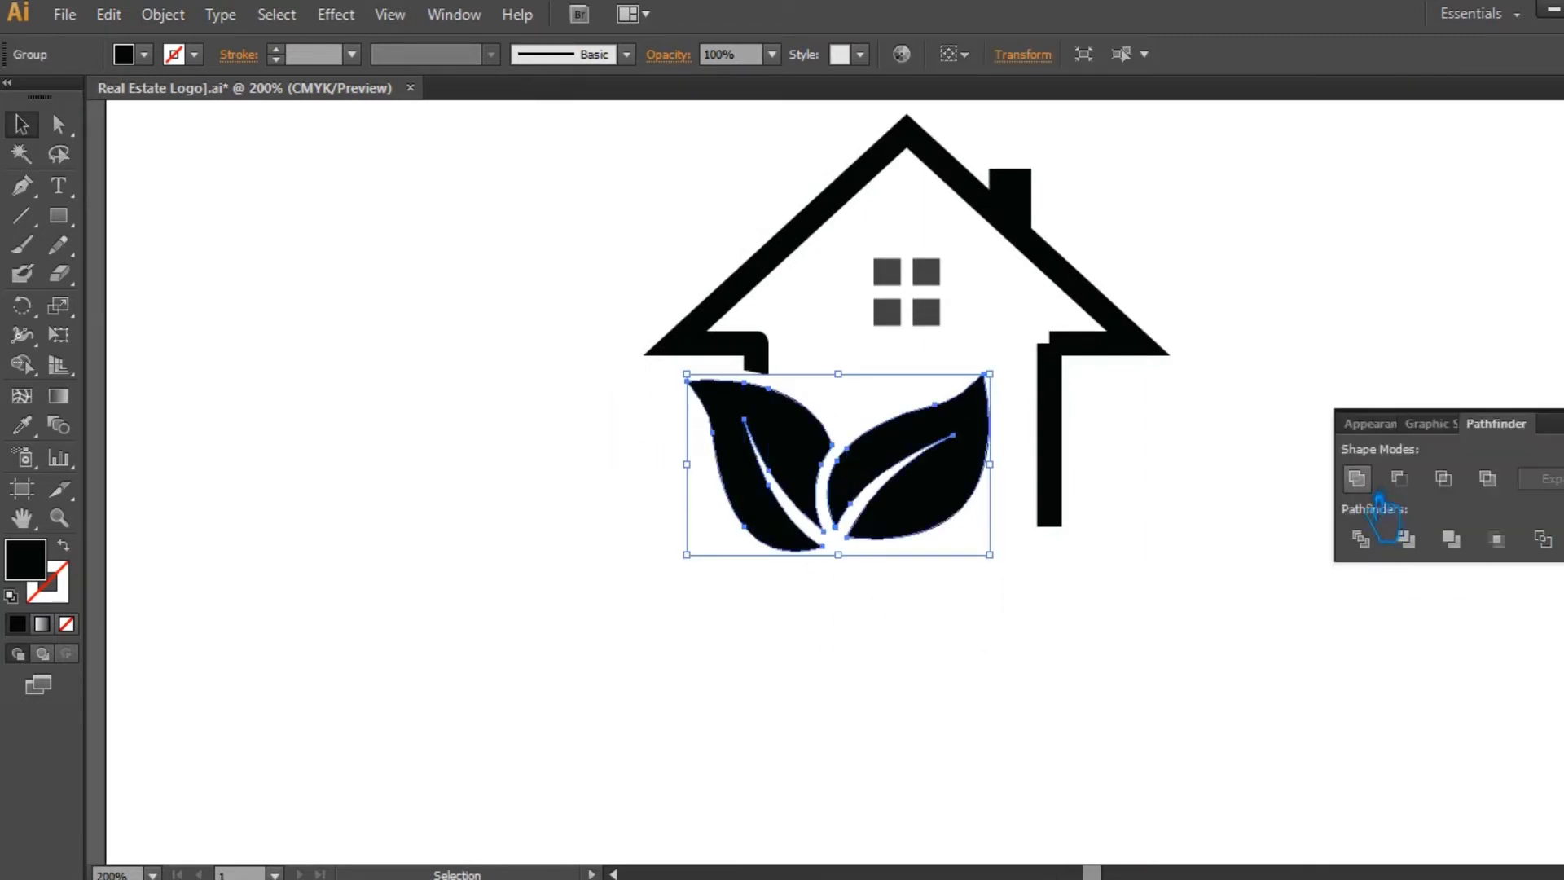
pyautogui.hotkey('ctrl', 'shift', 'F9')
pyautogui.click(1385, 432)
# Delete the inner notch anchor point where the right wall meets the roof's eave.
pyautogui.press('space')
pyautogui.moveTo(1308, 468); pyautogui.dragTo(1256, 546)
pyautogui.press('a')
pyautogui.click(1010, 420)
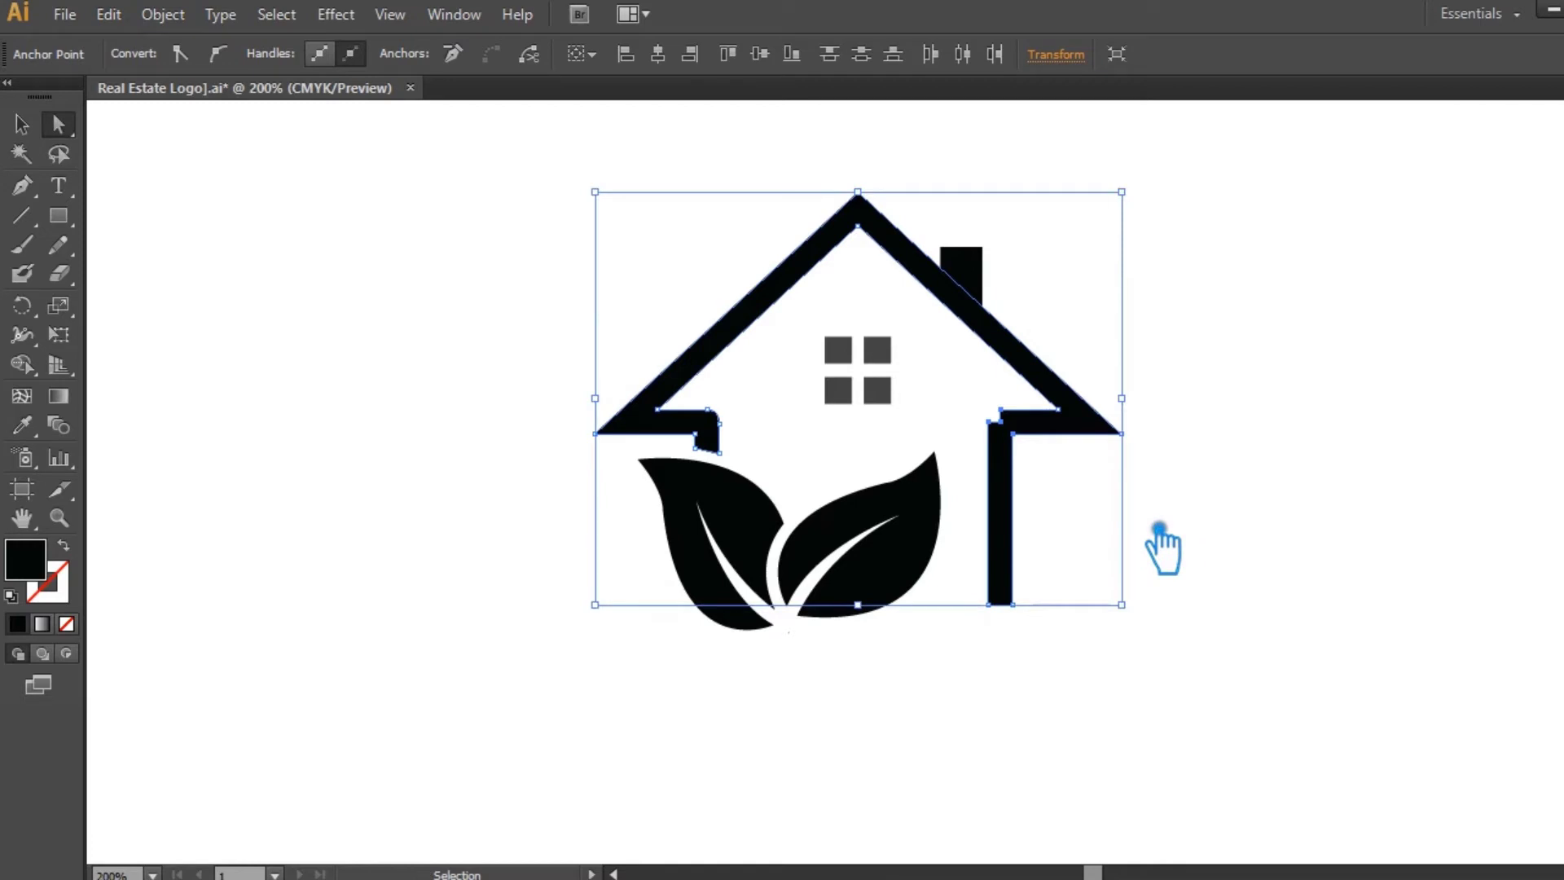
pyautogui.hotkey('ctrl', '+')
pyautogui.hotkey('ctrl', '+')
pyautogui.hotkey('ctrl', '+')
pyautogui.press('-')
pyautogui.click(1340, 314)
pyautogui.click(1049, 483)
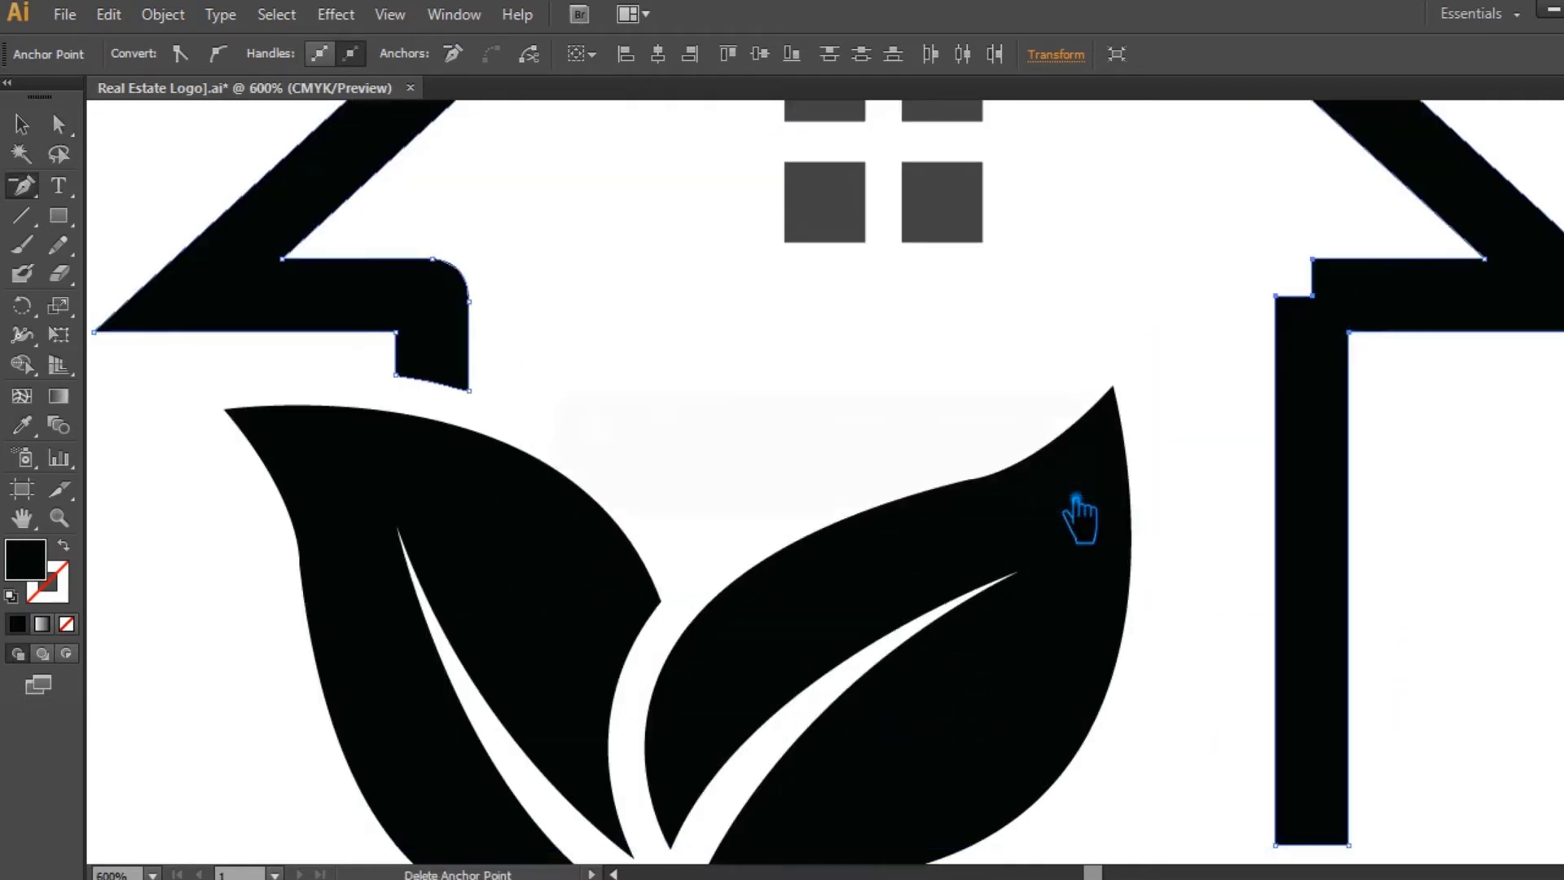
pyautogui.click(1336, 307)
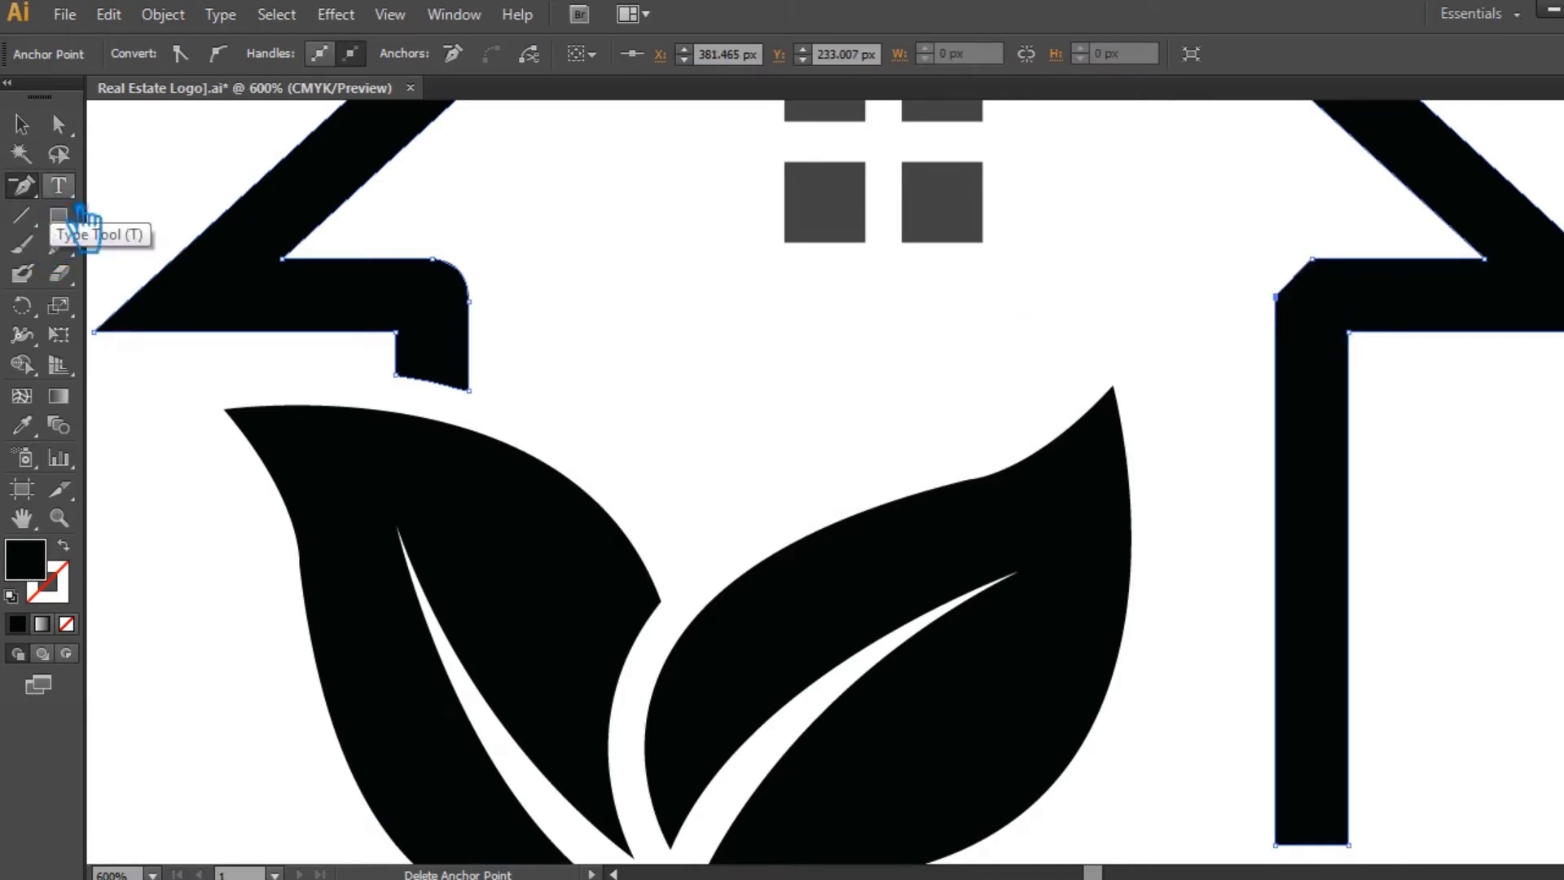
pyautogui.moveTo(22, 186); pyautogui.dragTo(96, 151)
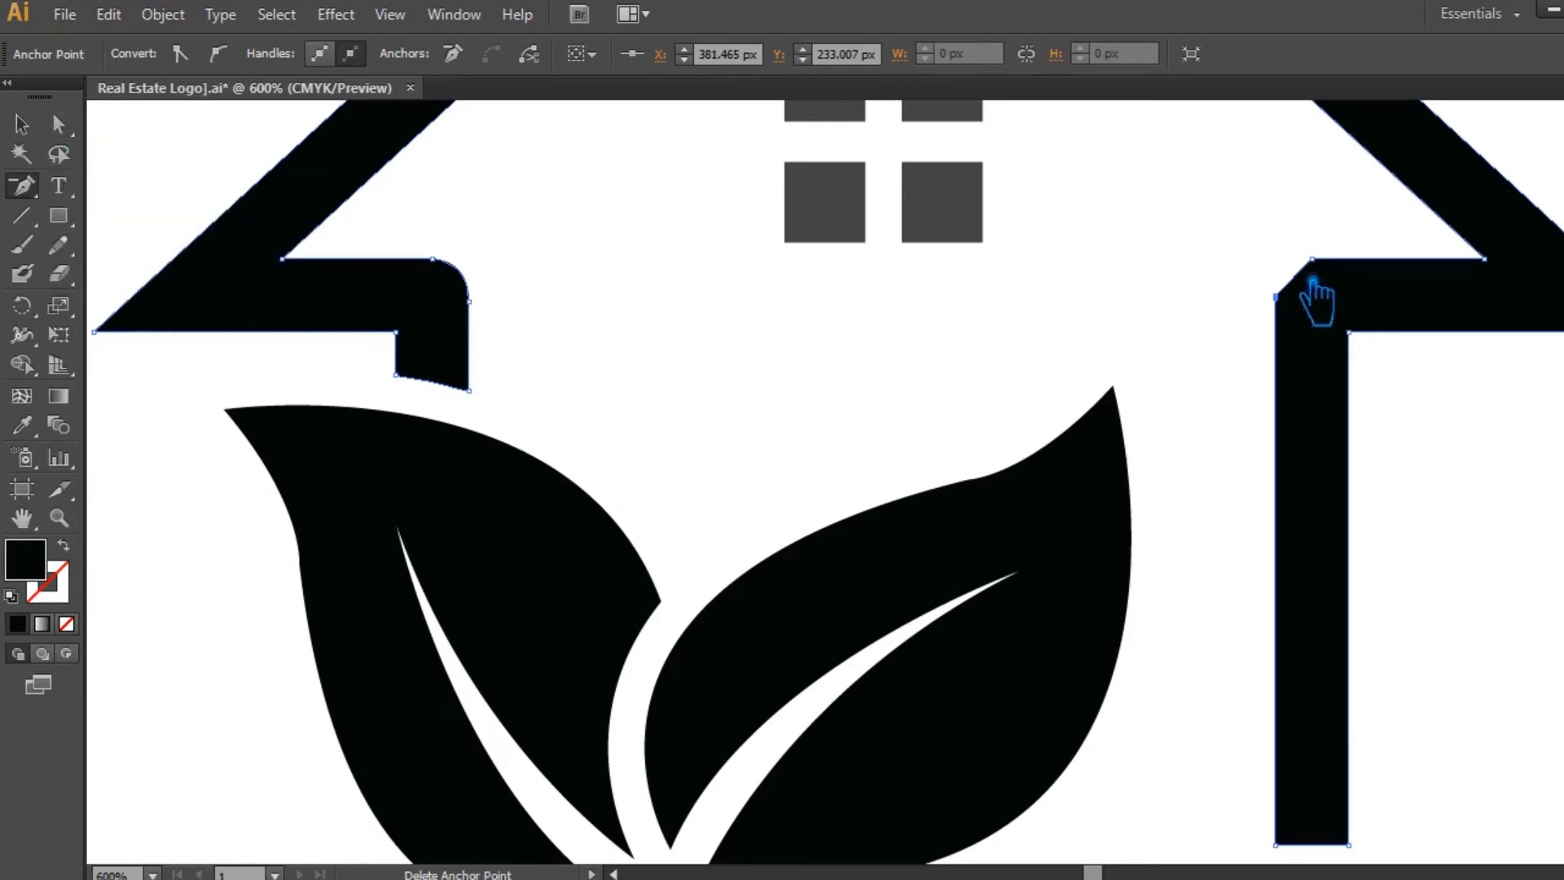
pyautogui.click(1277, 296)
pyautogui.hotkey('ctrl', 'z')
# Round the right wall's upper inner corner with the Convert Anchor Point tool to match the left wall.
pyautogui.click(59, 124)
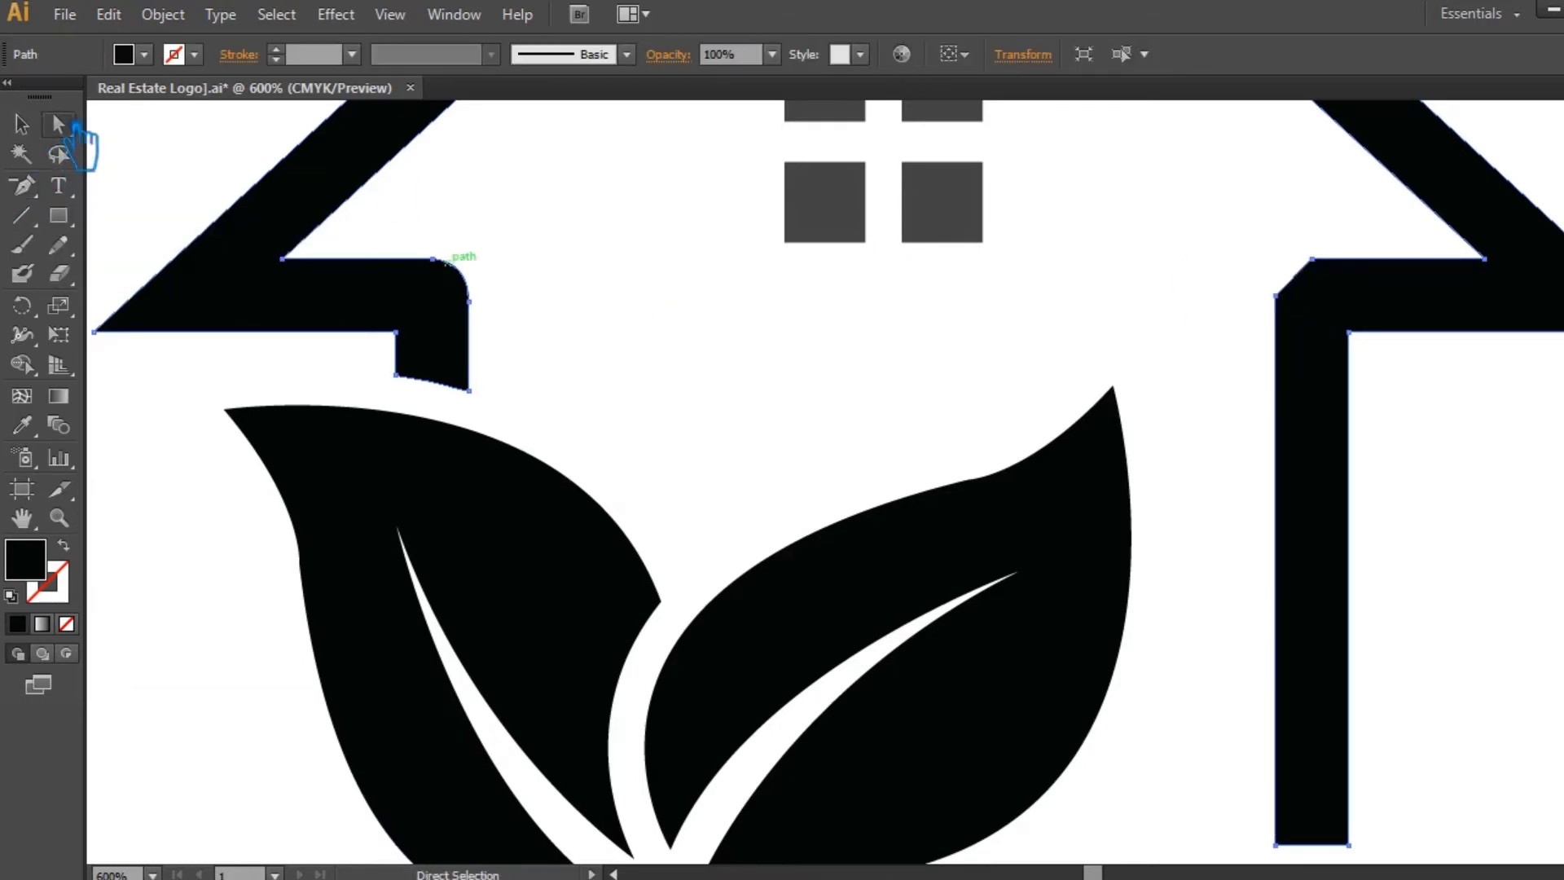
pyautogui.click(1276, 296)
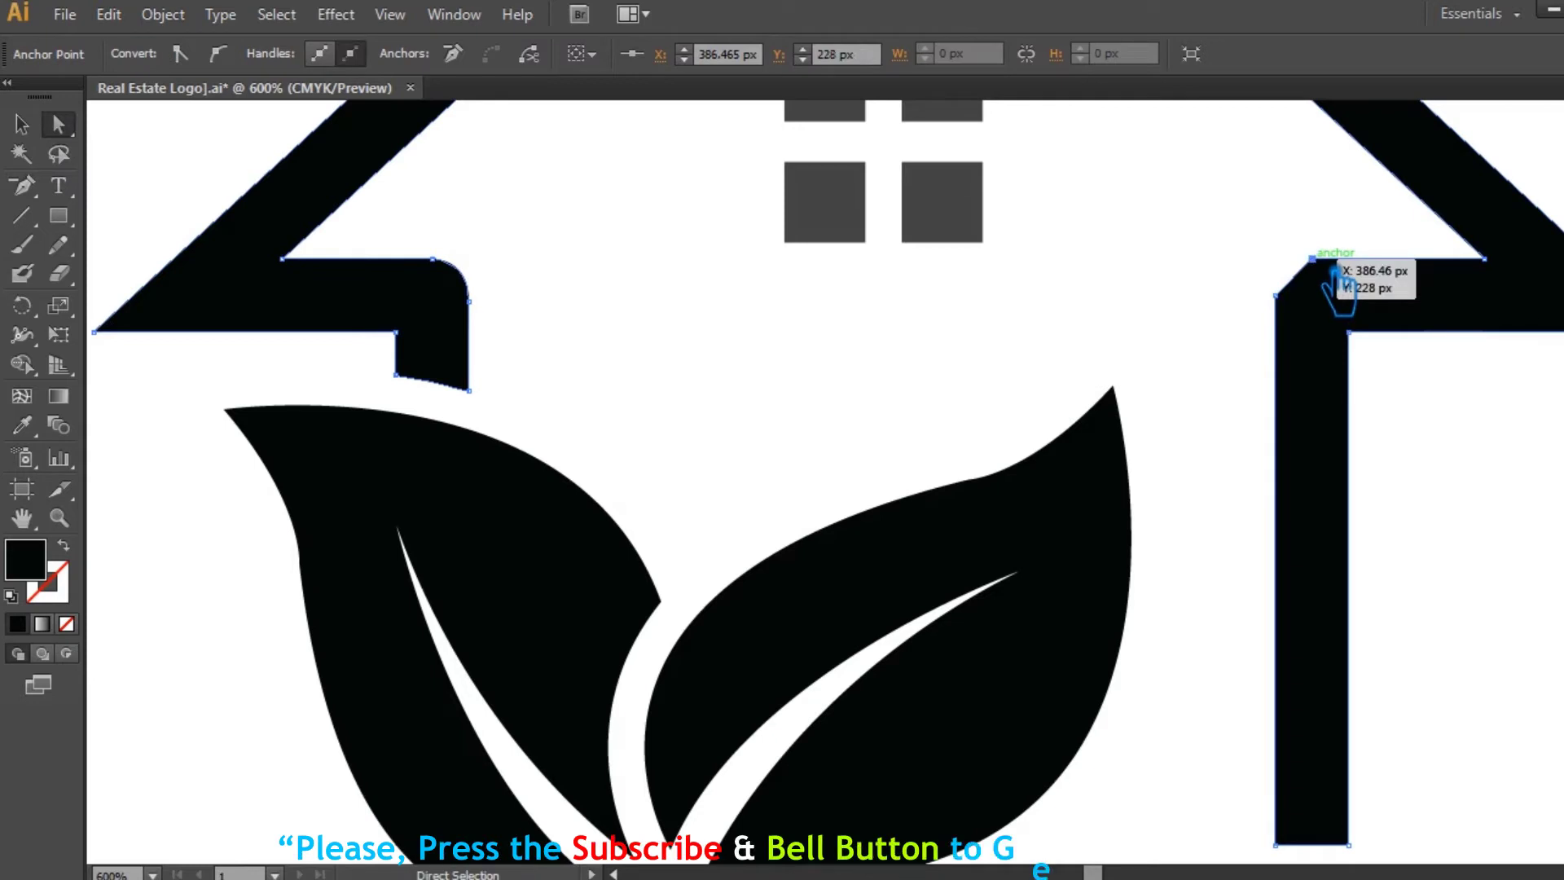
pyautogui.moveTo(22, 186); pyautogui.dragTo(139, 275)
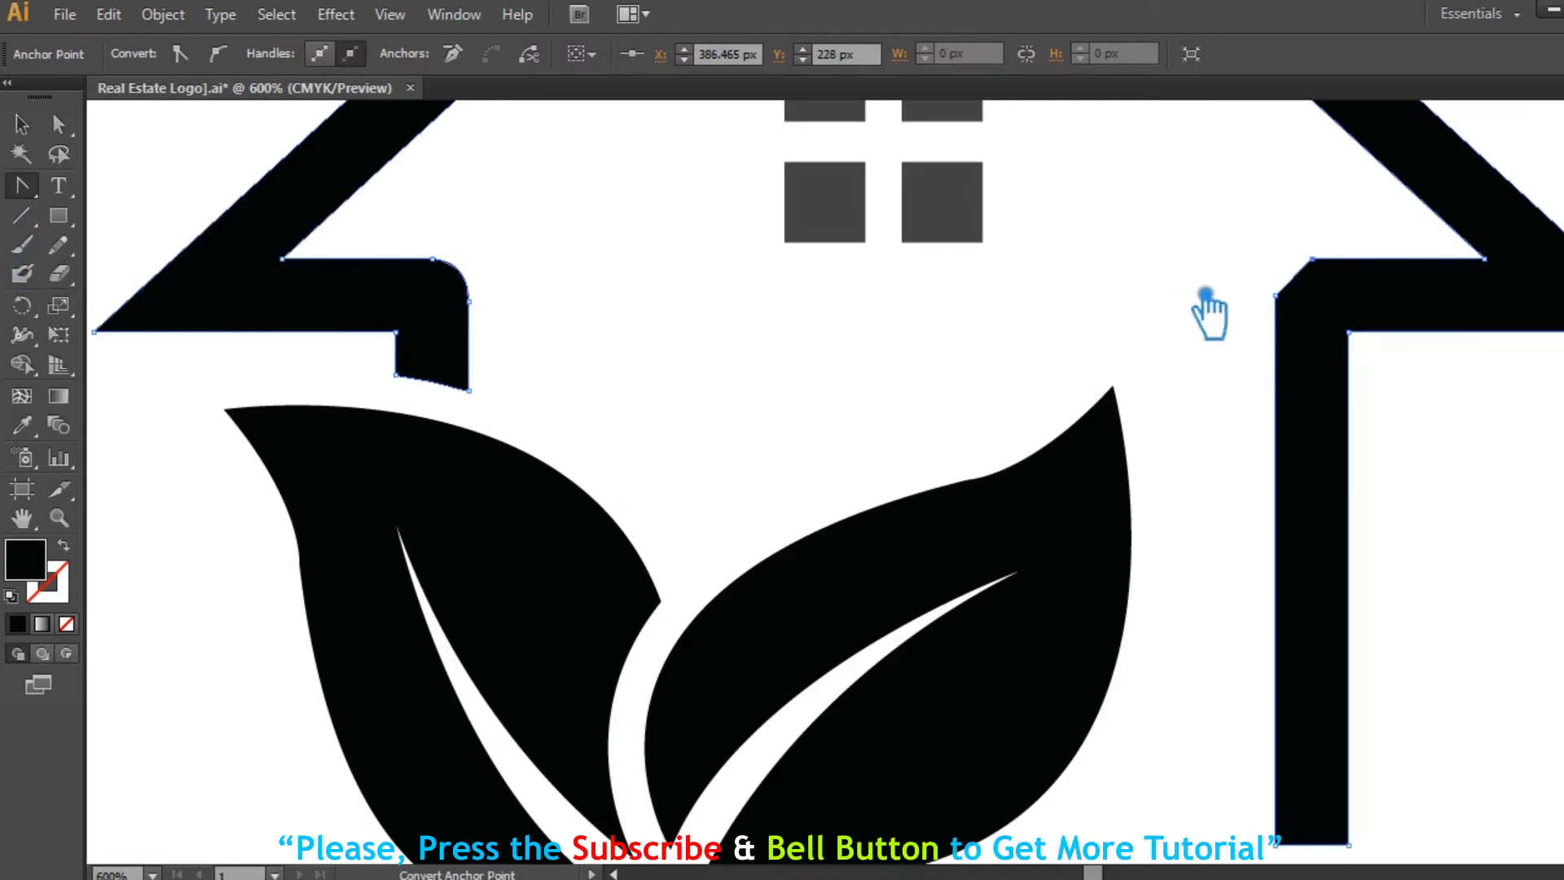
pyautogui.moveTo(1332, 272); pyautogui.dragTo(1296, 277)
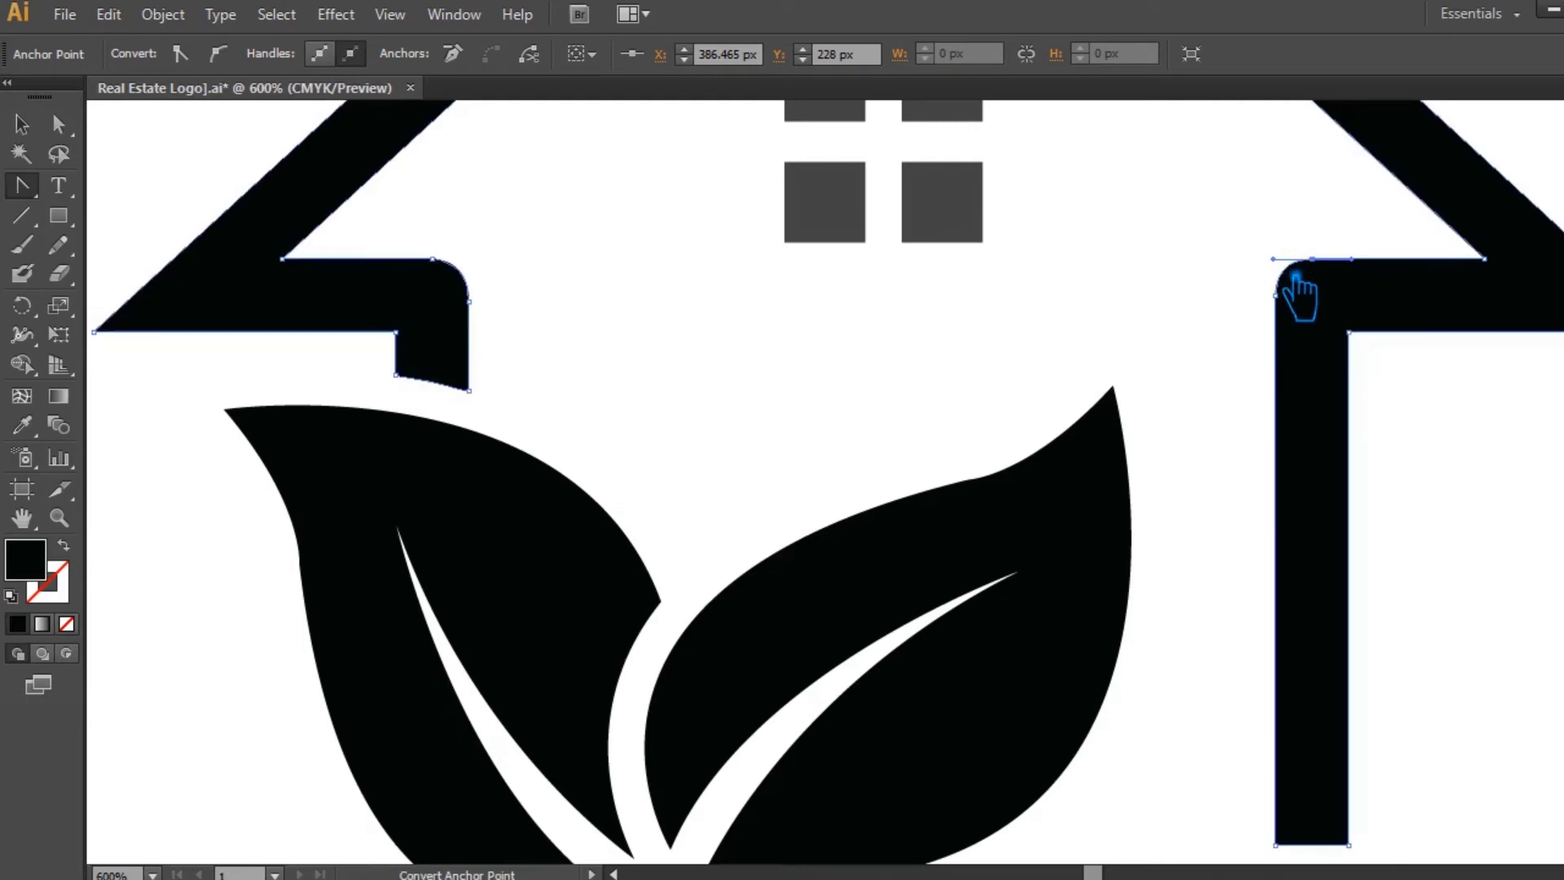
pyautogui.click(22, 126)
pyautogui.click(1497, 483)
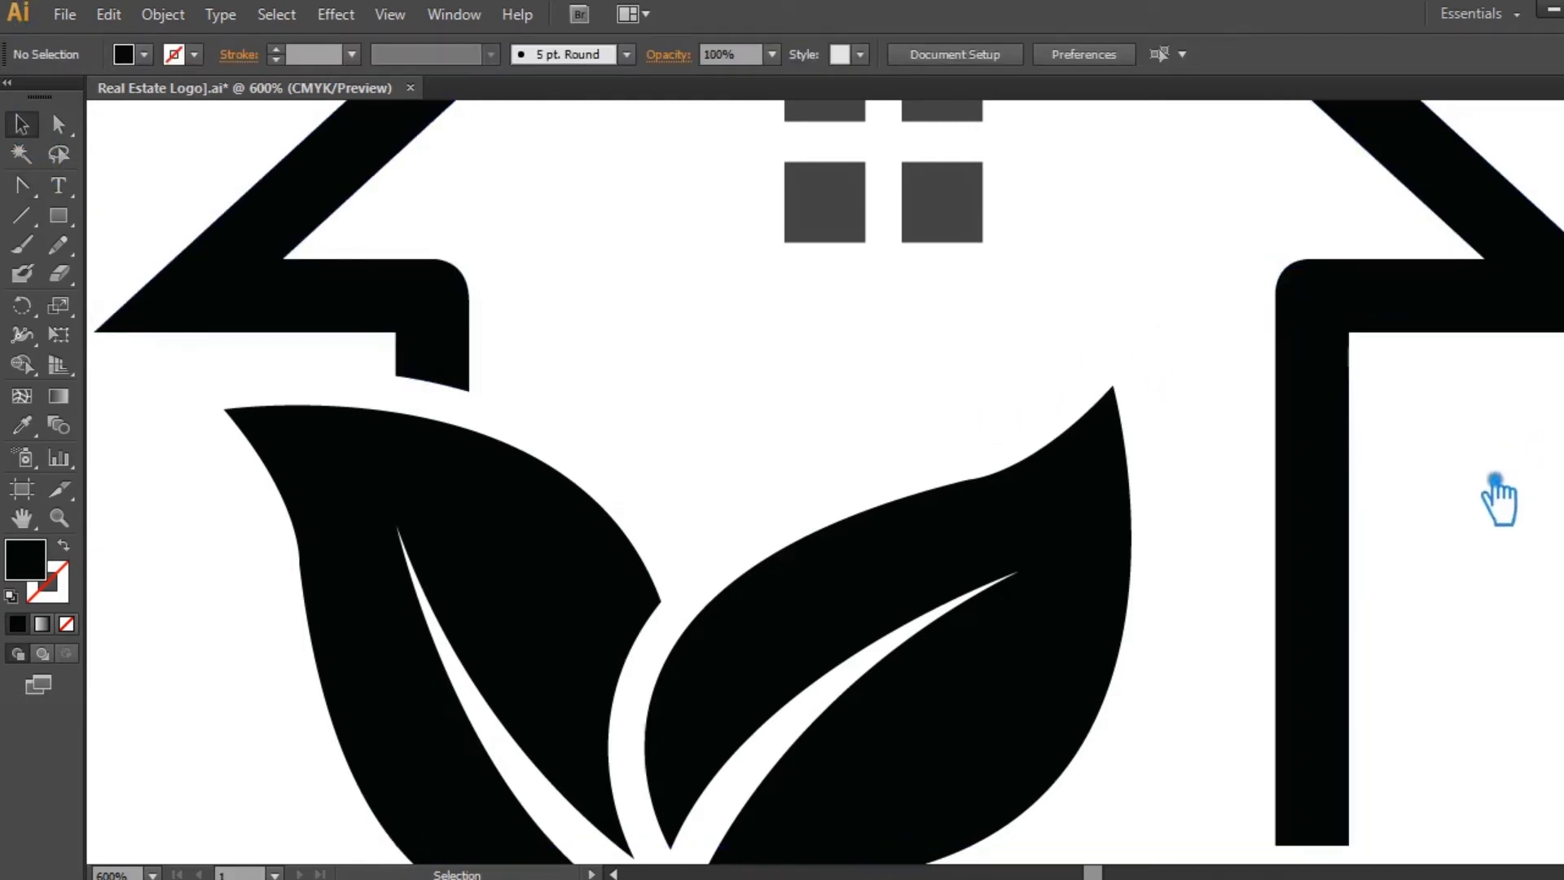
# Fill both leaves with a muted olive green.
pyautogui.hotkey('ctrl', '-')
pyautogui.hotkey('ctrl', '-')
pyautogui.hotkey('ctrl', '-')
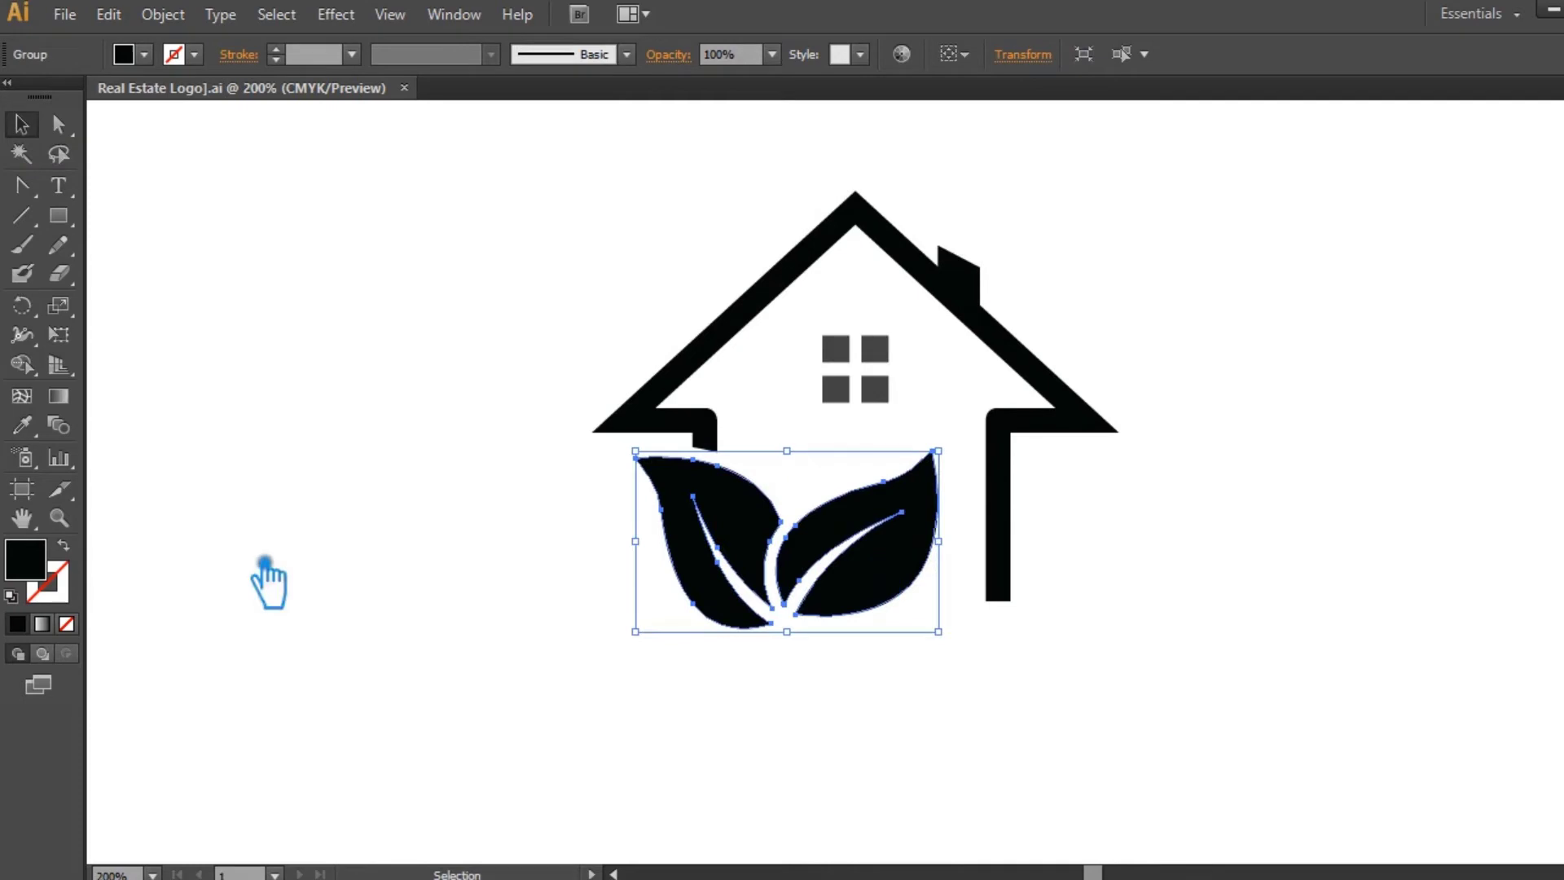
pyautogui.doubleClick(40, 566)
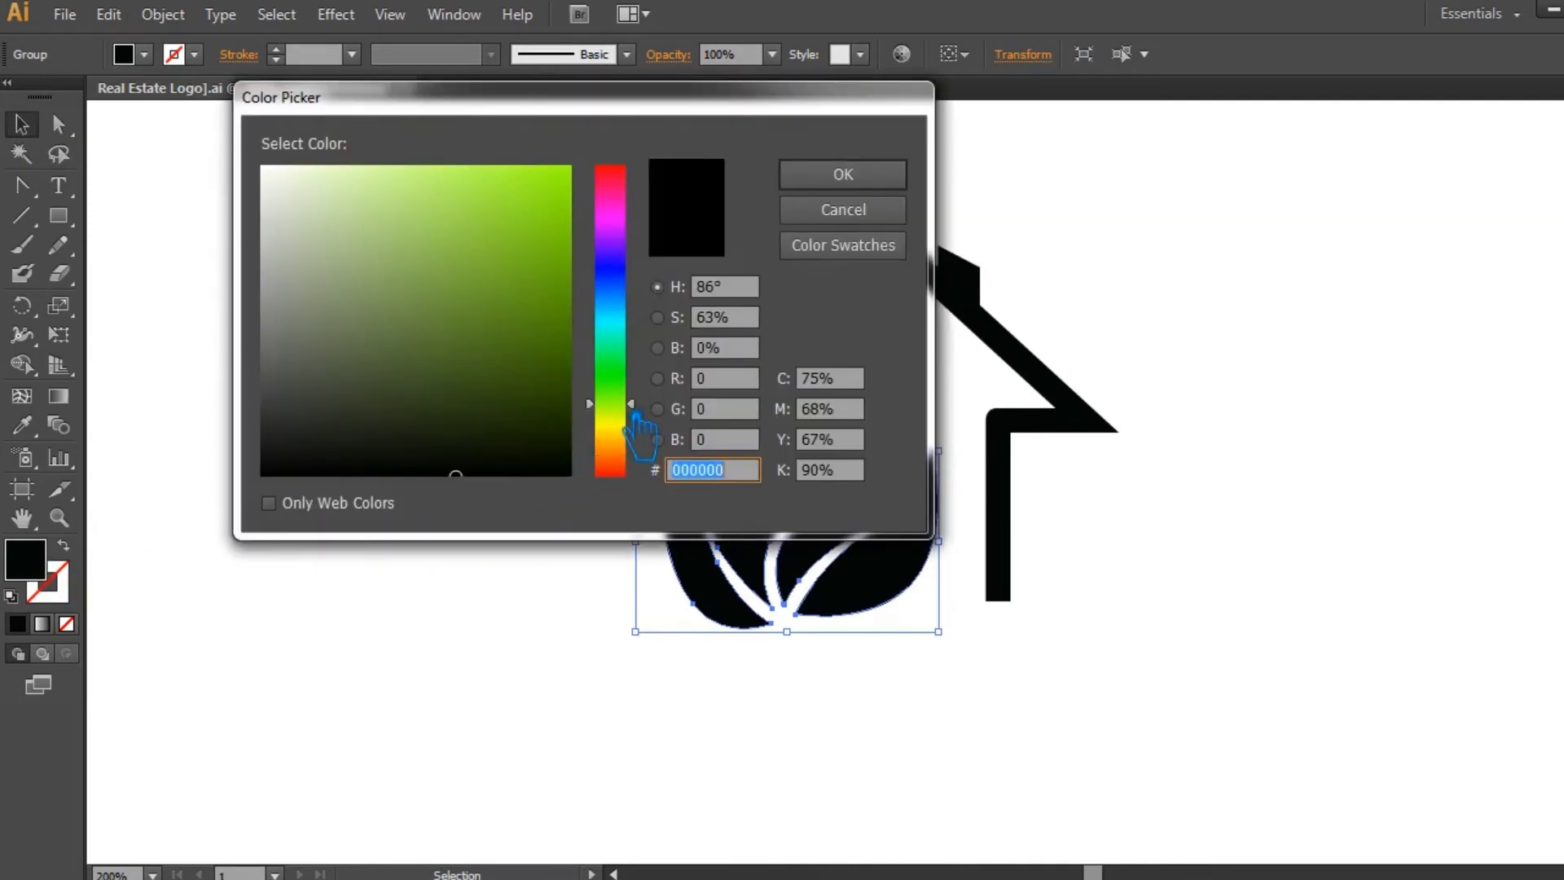
pyautogui.moveTo(542, 314); pyautogui.dragTo(527, 259)
pyautogui.click(842, 175)
pyautogui.doubleClick(24, 560)
pyautogui.click(890, 171)
pyautogui.click(1193, 621)
pyautogui.click(883, 576)
pyautogui.doubleClick(25, 560)
pyautogui.moveTo(506, 244); pyautogui.dragTo(524, 277)
pyautogui.click(886, 183)
pyautogui.click(1229, 316)
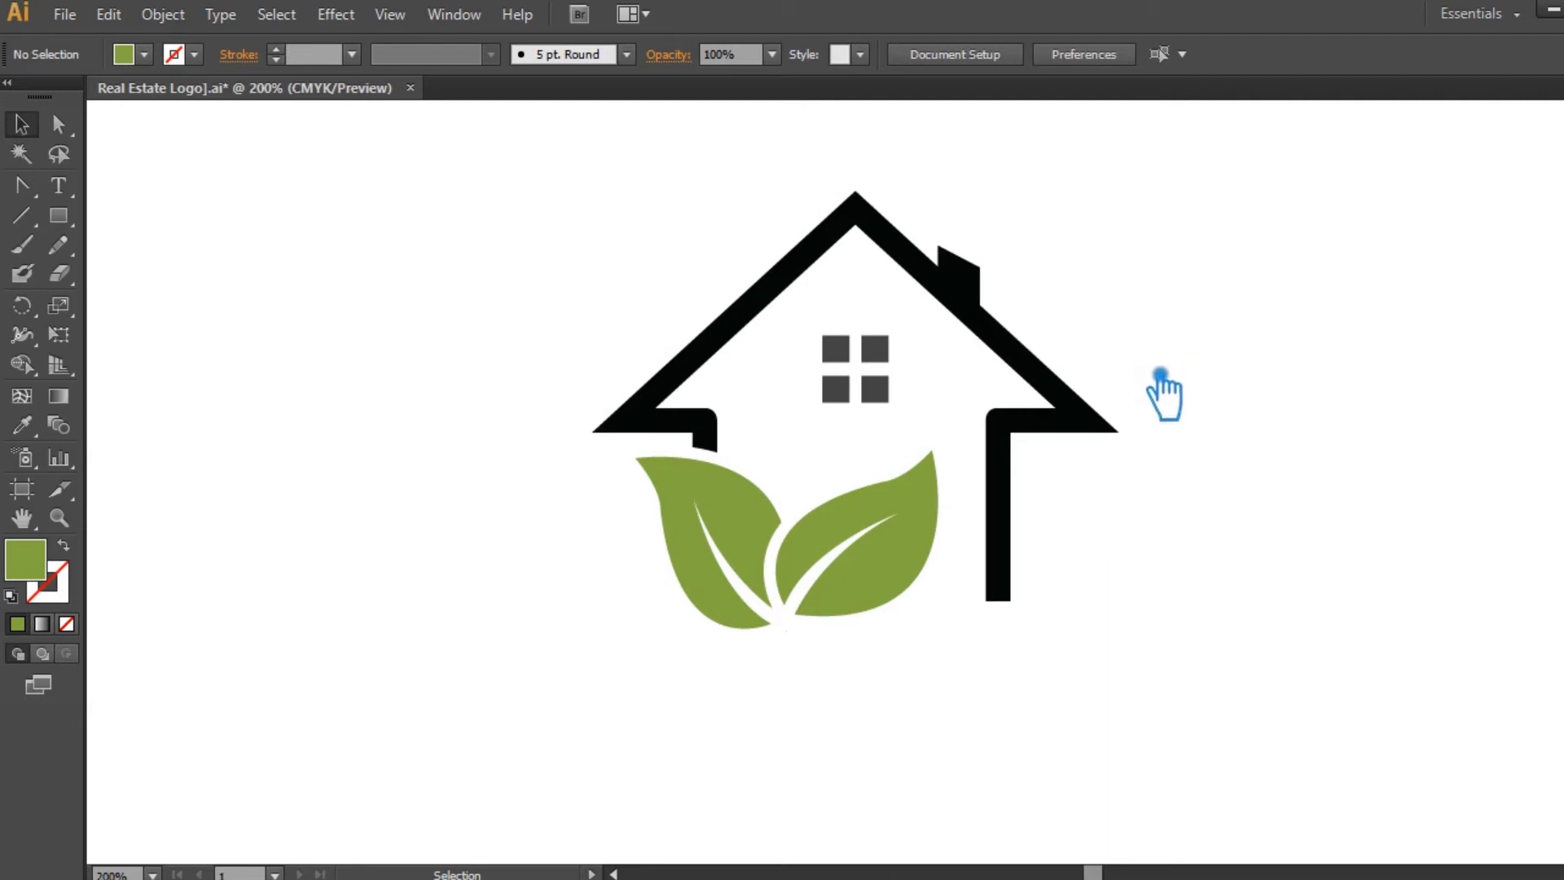
# Fill the house outline and chimney with teal blue #1B8C9B.
pyautogui.click(1099, 422)
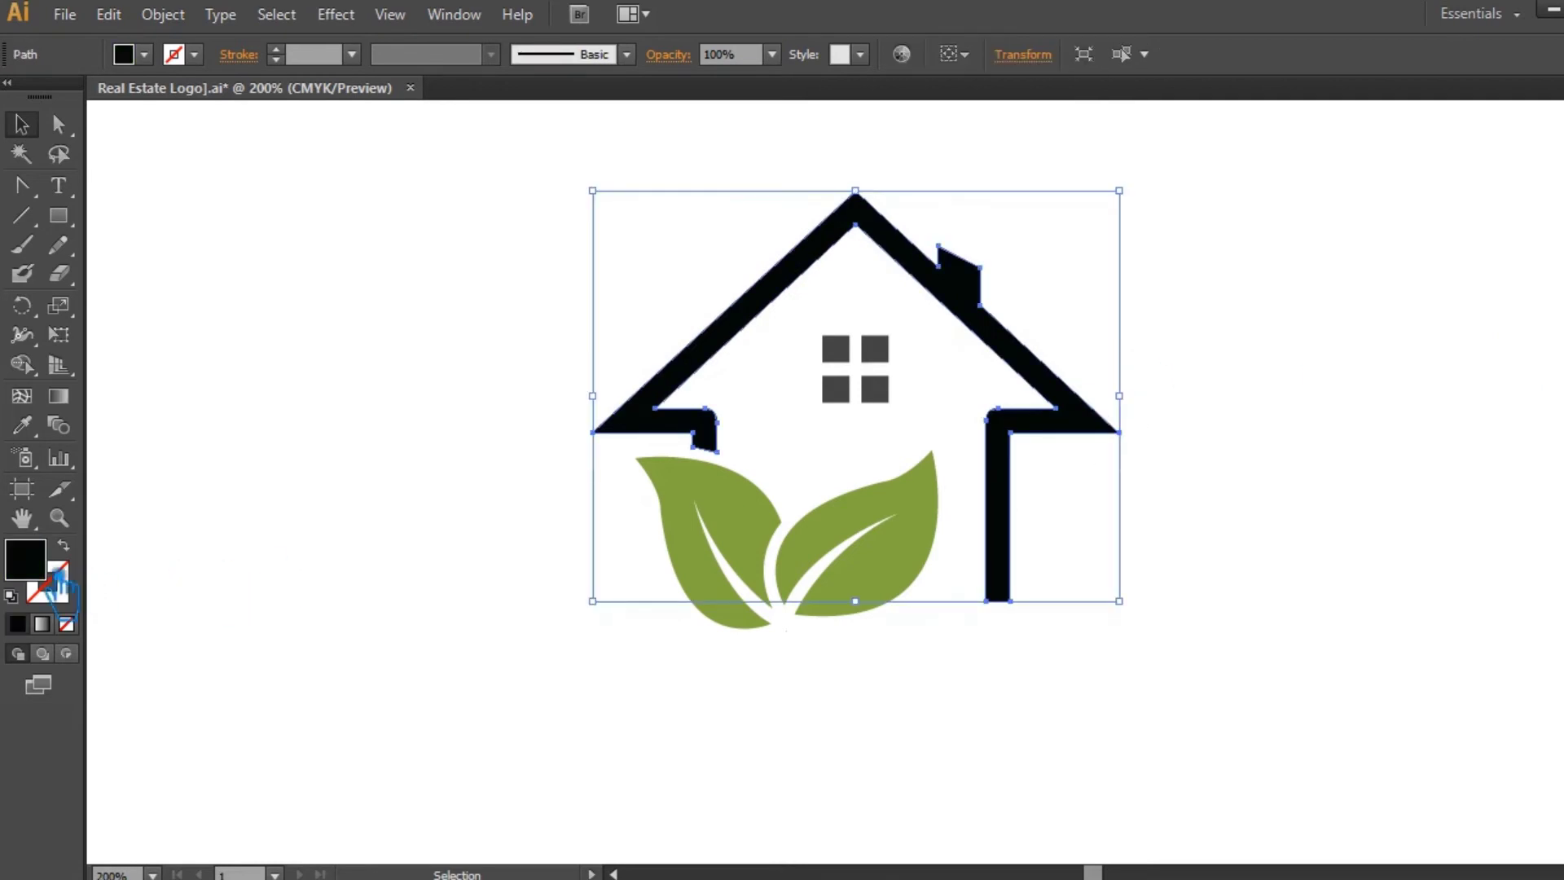
pyautogui.doubleClick(34, 563)
pyautogui.click(611, 315)
pyautogui.moveTo(516, 281)
pyautogui.mouseDown()
pyautogui.moveTo(506, 254)
pyautogui.moveTo(518, 288)
pyautogui.mouseUp()
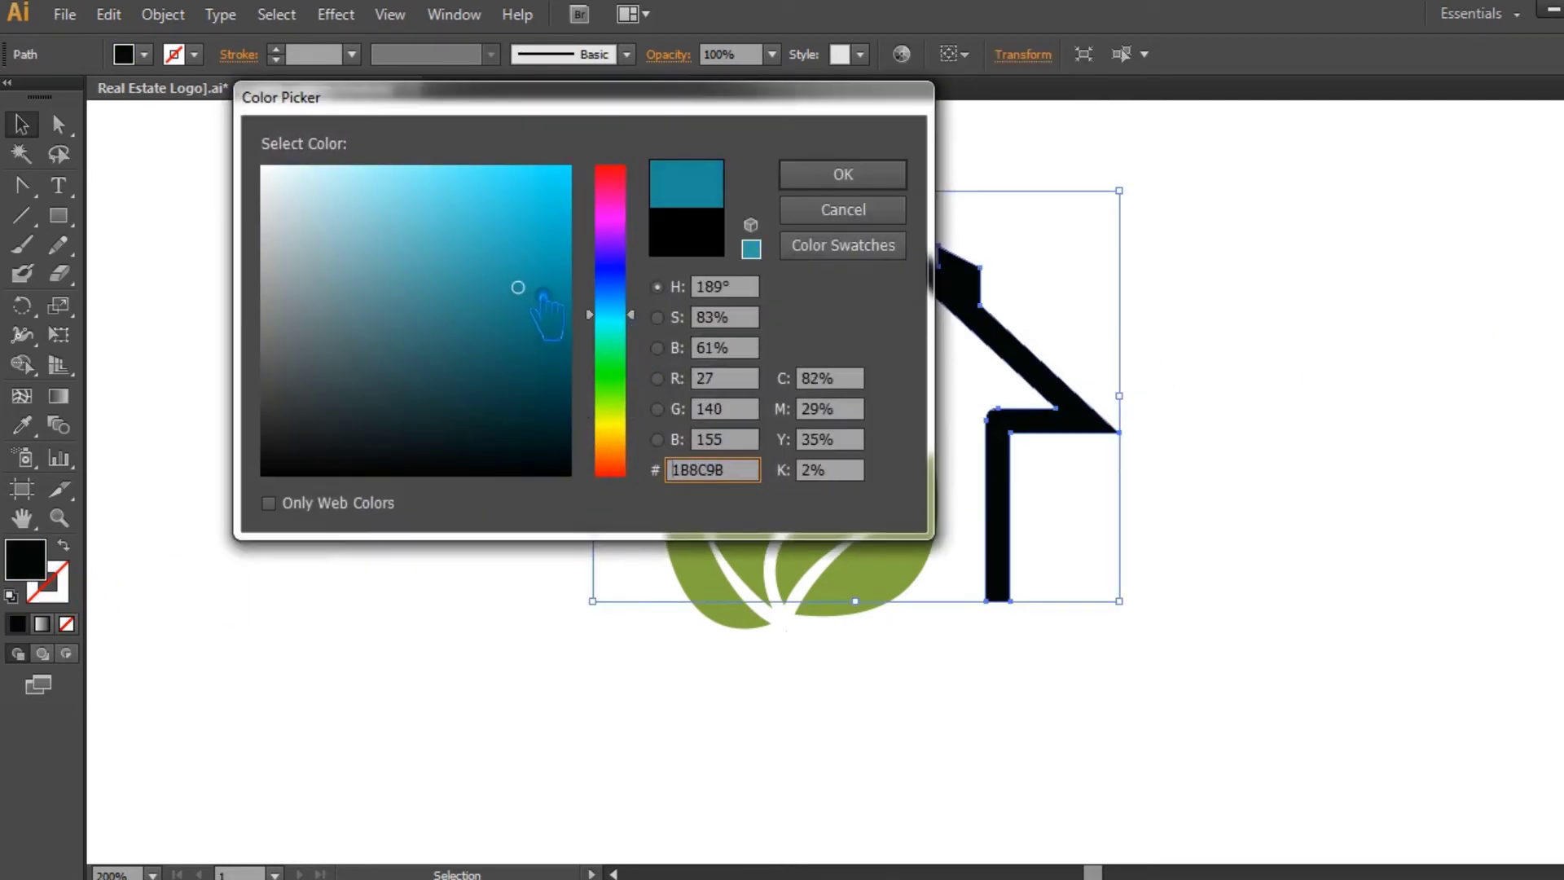
pyautogui.click(855, 181)
pyautogui.click(1269, 333)
pyautogui.click(879, 356)
pyautogui.click(1177, 313)
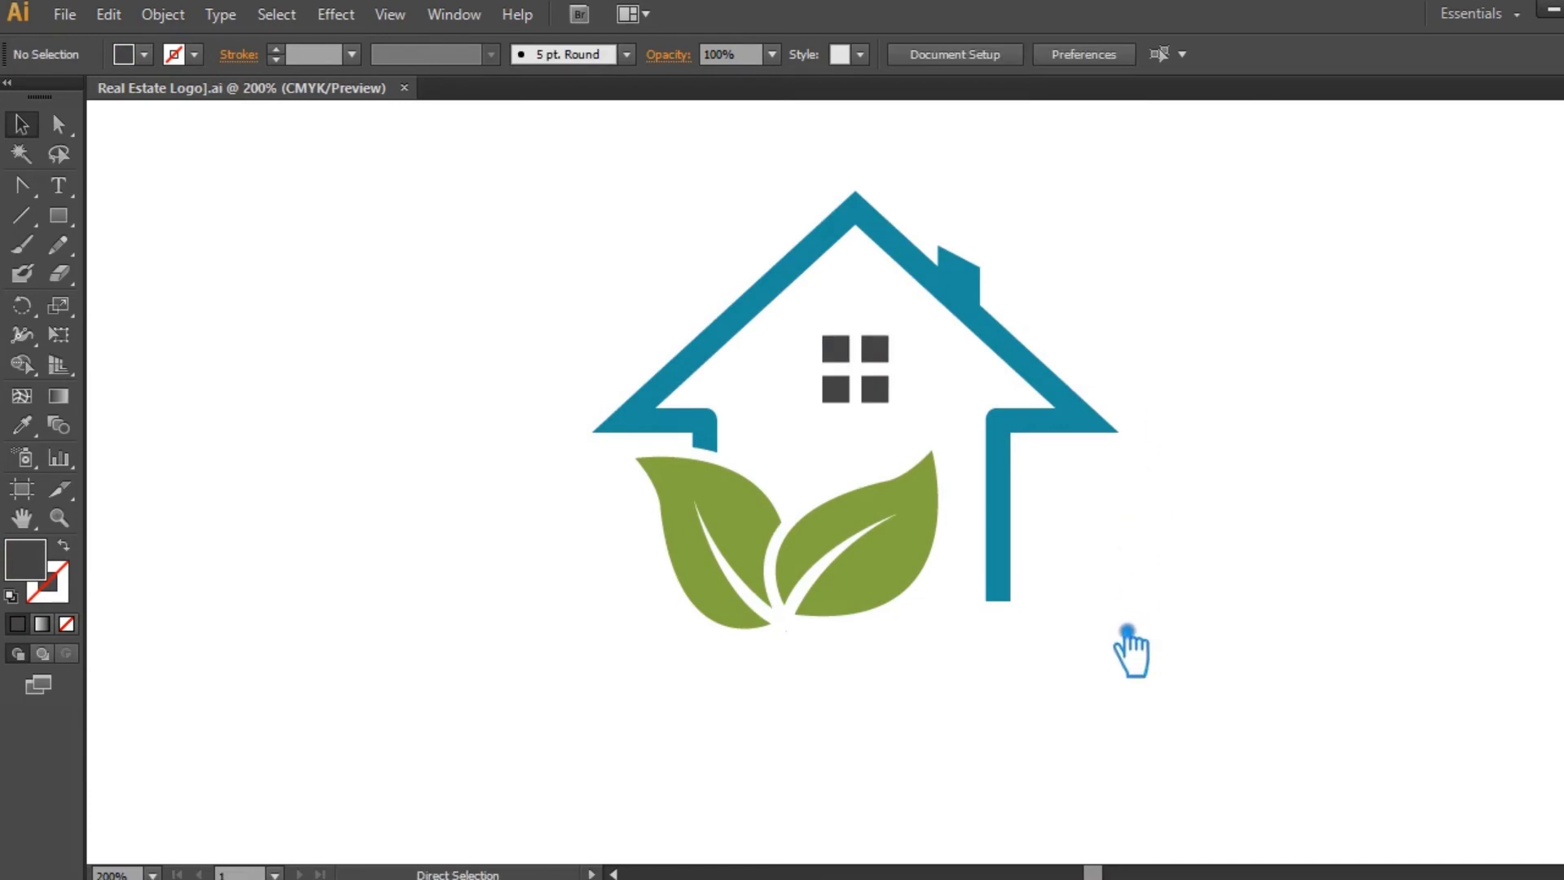
# Group the house, window and leaves, and save the document.
pyautogui.hotkey('ctrl', '1')
pyautogui.moveTo(1063, 634); pyautogui.dragTo(649, 339)
pyautogui.hotkey('ctrl', 'g')
pyautogui.click(591, 320)
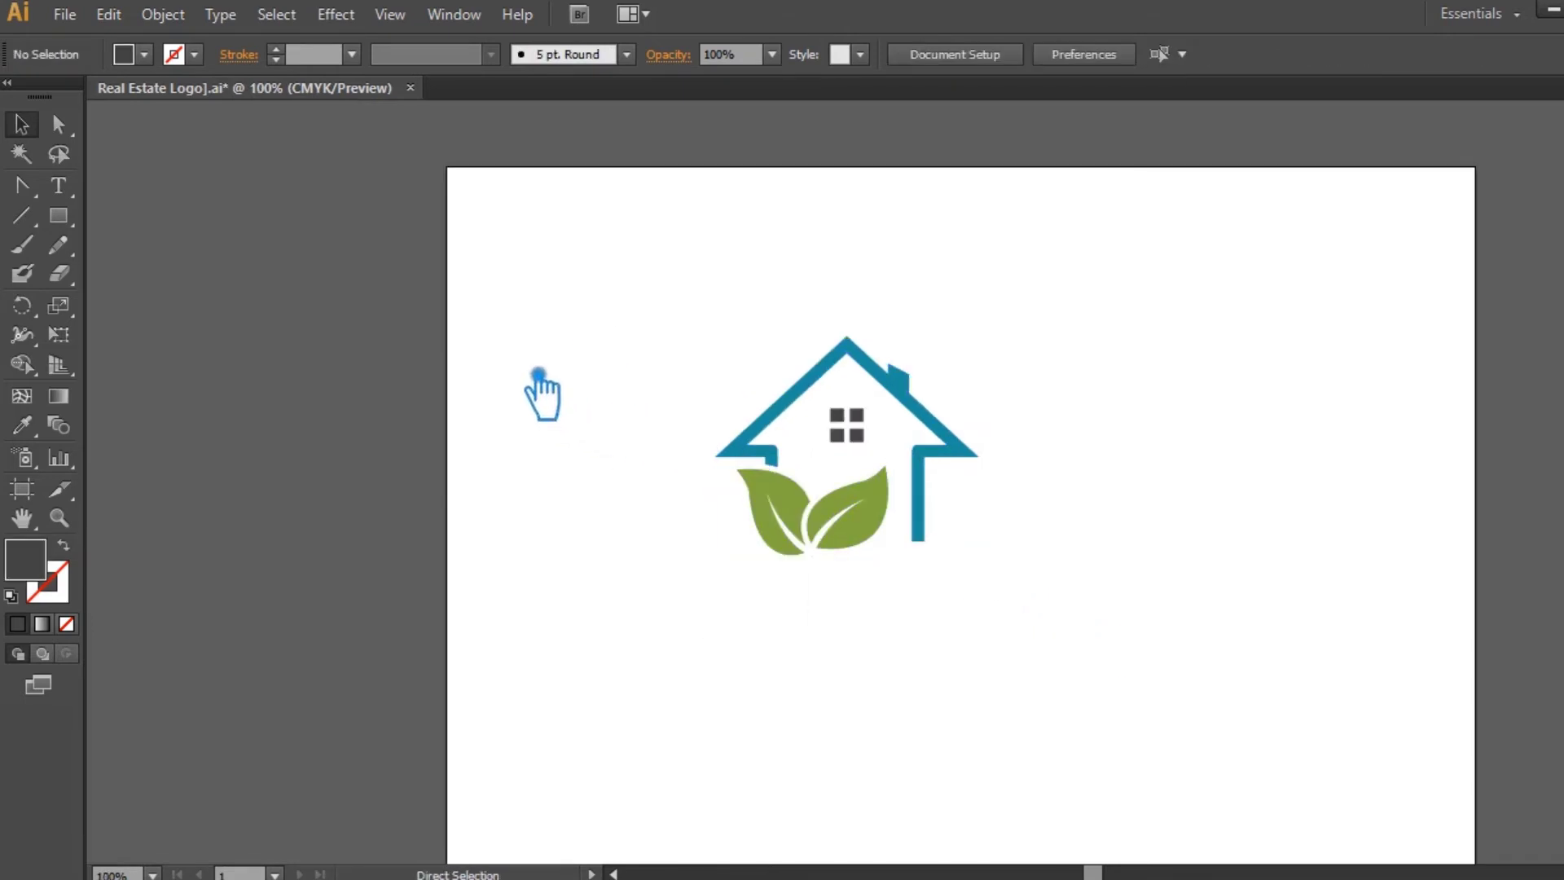
pyautogui.press('s')
pyautogui.hotkey('ctrl', 's')
pyautogui.click(22, 122)
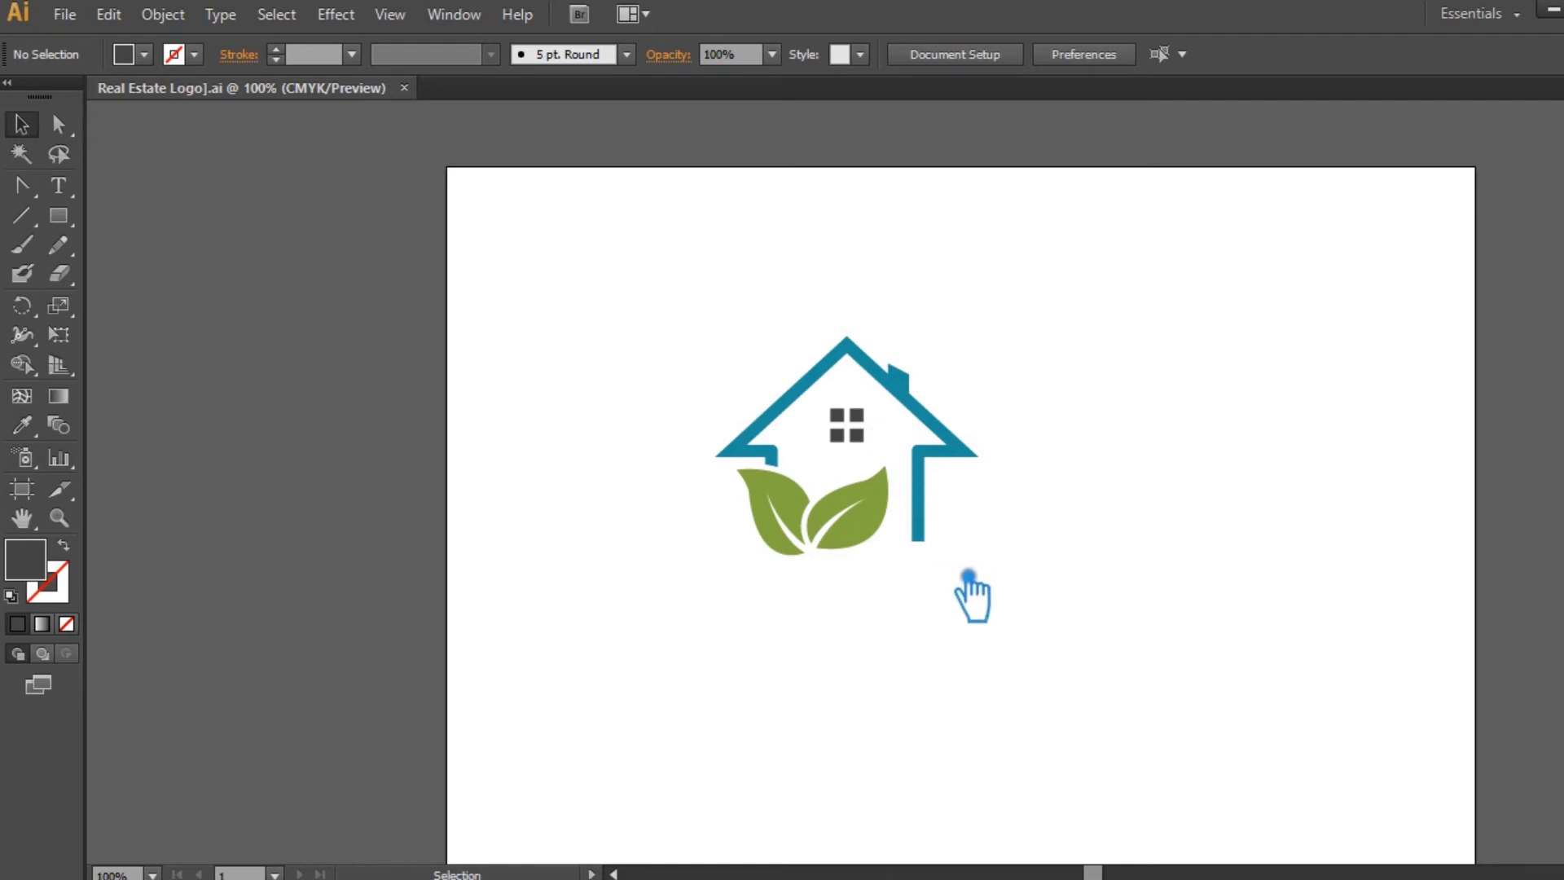
pyautogui.moveTo(964, 565); pyautogui.dragTo(711, 341)
pyautogui.click(1133, 493)
pyautogui.hotkey('ctrl', 'v')
pyautogui.click(1131, 493)
pyautogui.click(821, 536)
pyautogui.press('Delete')
pyautogui.moveTo(1103, 559); pyautogui.dragTo(566, 321)
pyautogui.click(1050, 471)
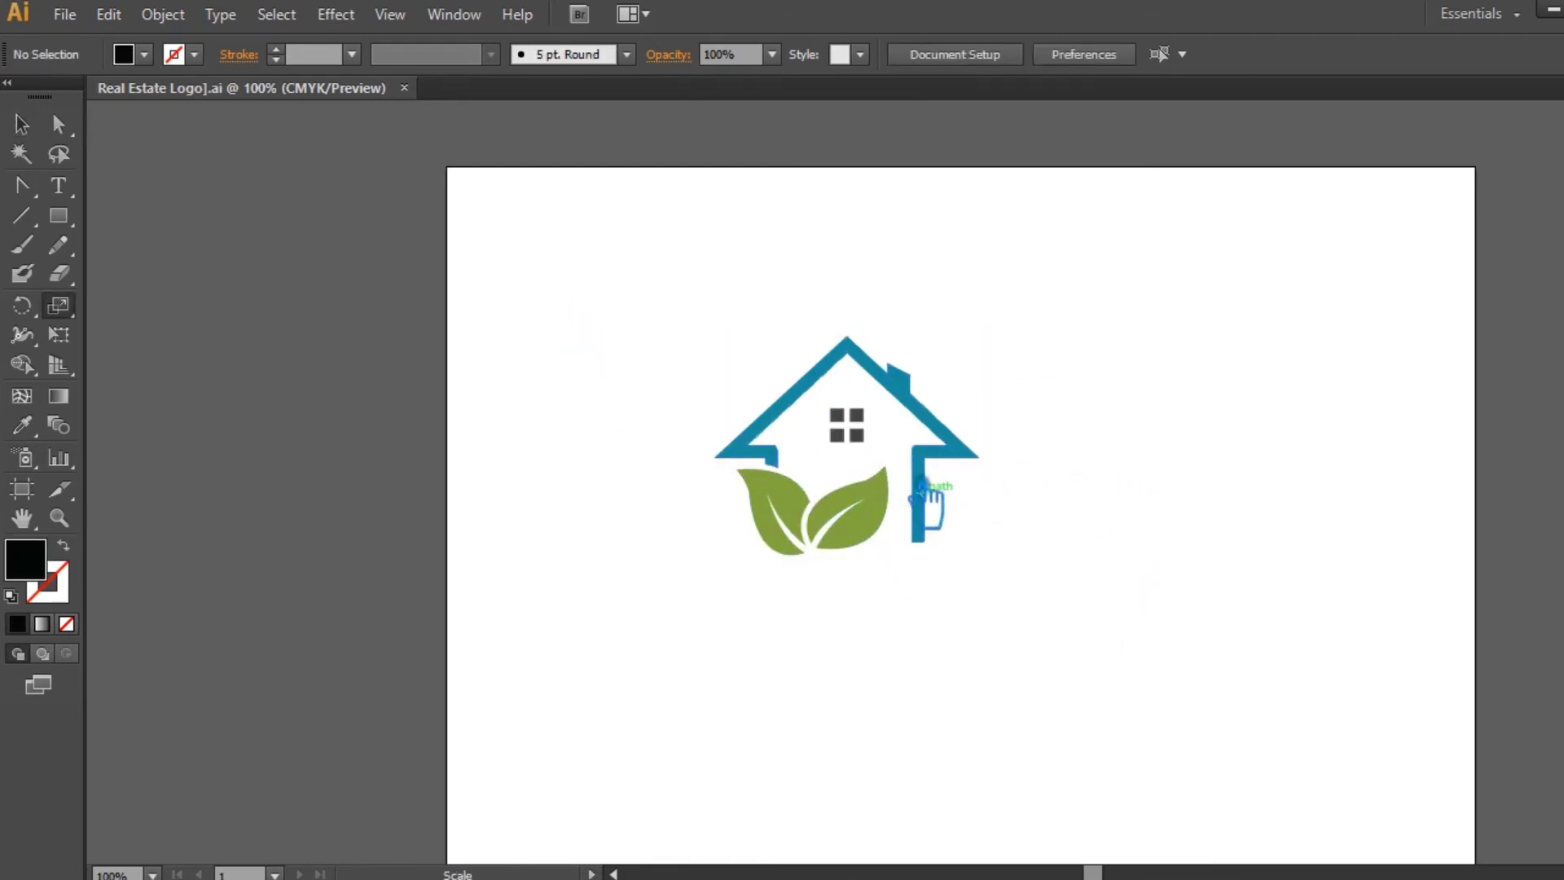
# Move the grouped logo right to the horizontal middle of the artboard, and save the document.
pyautogui.moveTo(934, 518); pyautogui.dragTo(1037, 517)
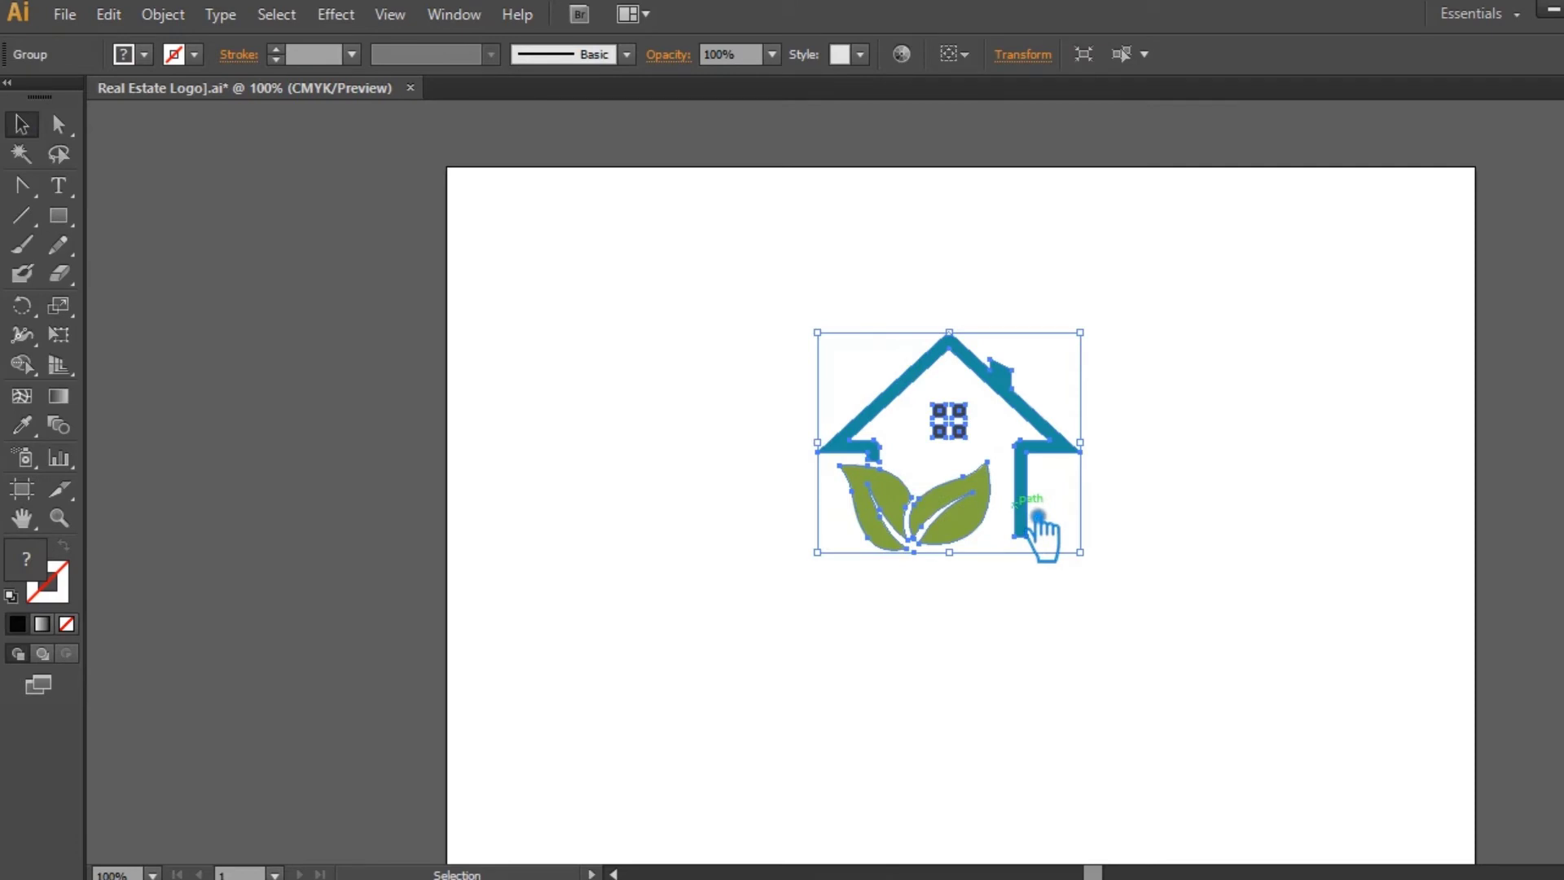
pyautogui.click(1148, 611)
pyautogui.hotkey('ctrl', 's')
# Add the text "Real Estate Logo" at 60 pt below the house.
pyautogui.click(58, 186)
pyautogui.click(775, 666)
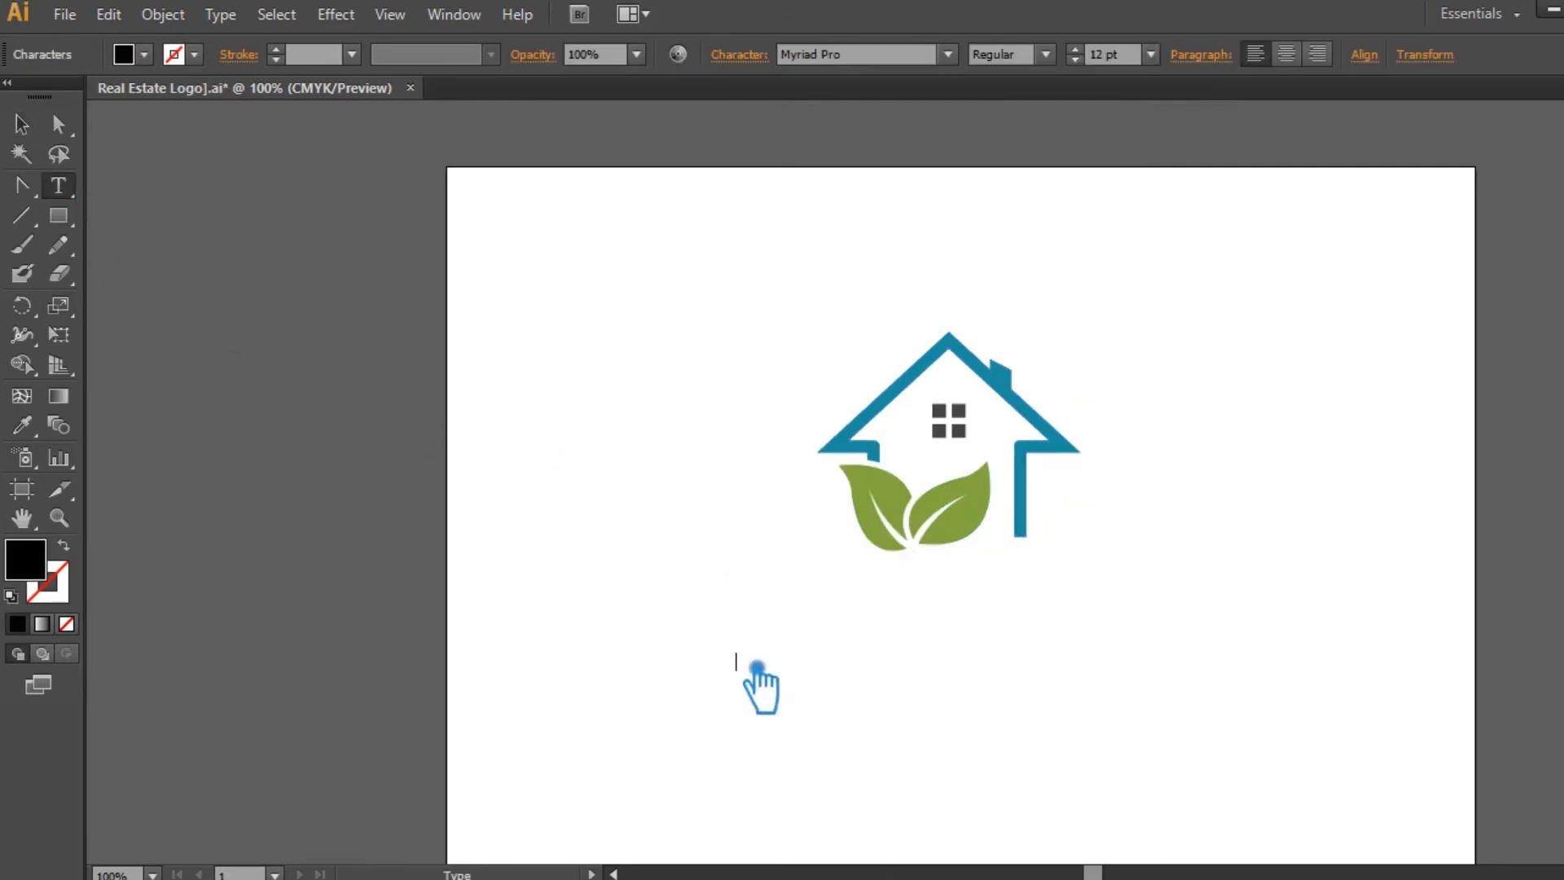
pyautogui.click(1150, 53)
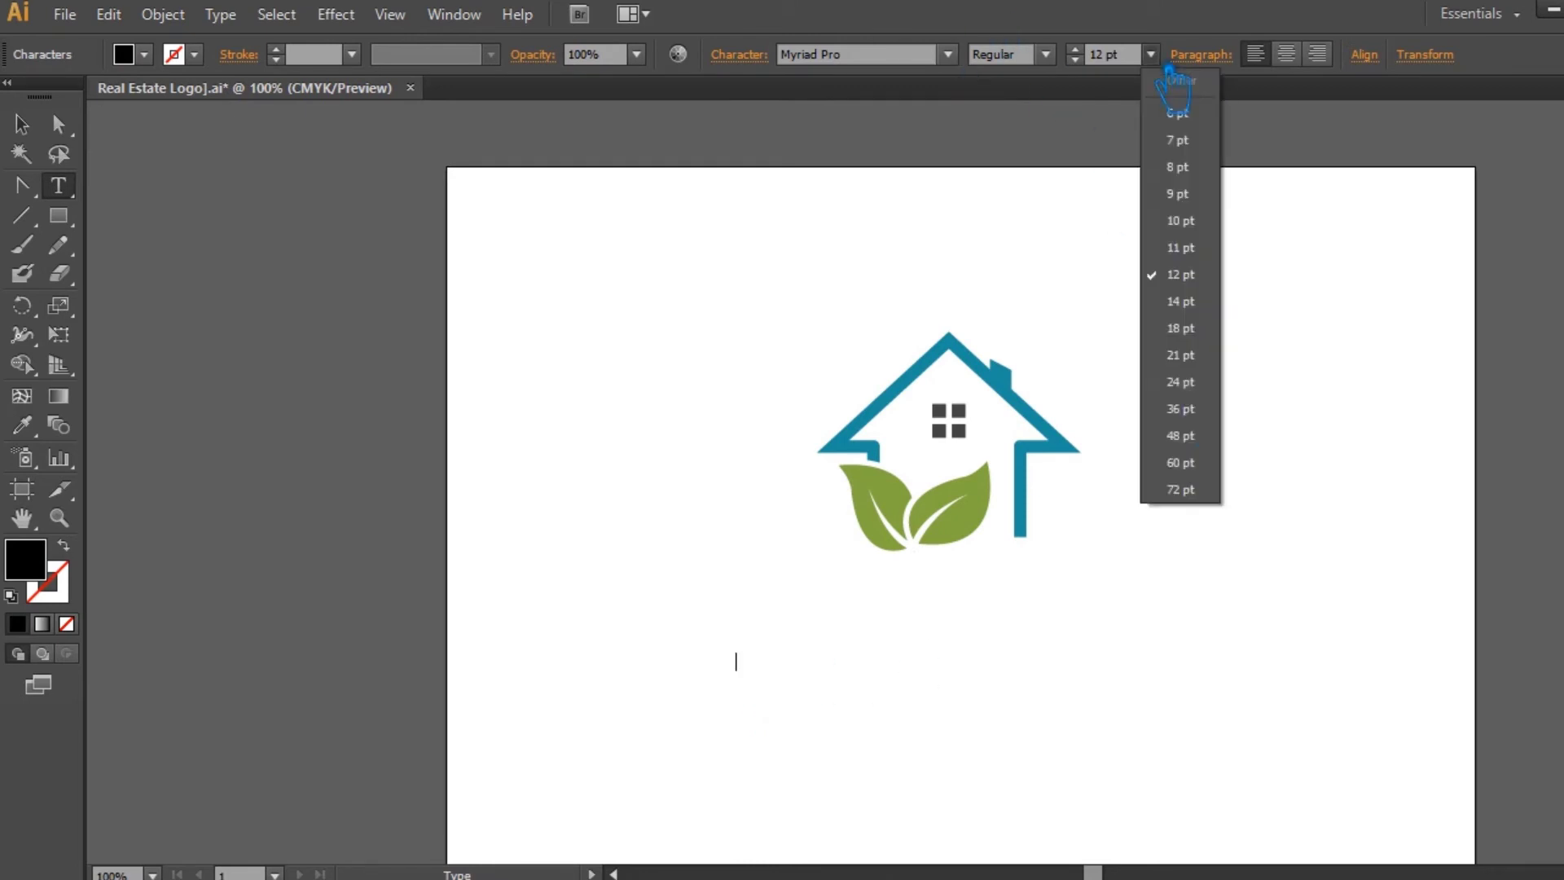
pyautogui.click(1212, 463)
pyautogui.write('Real ')
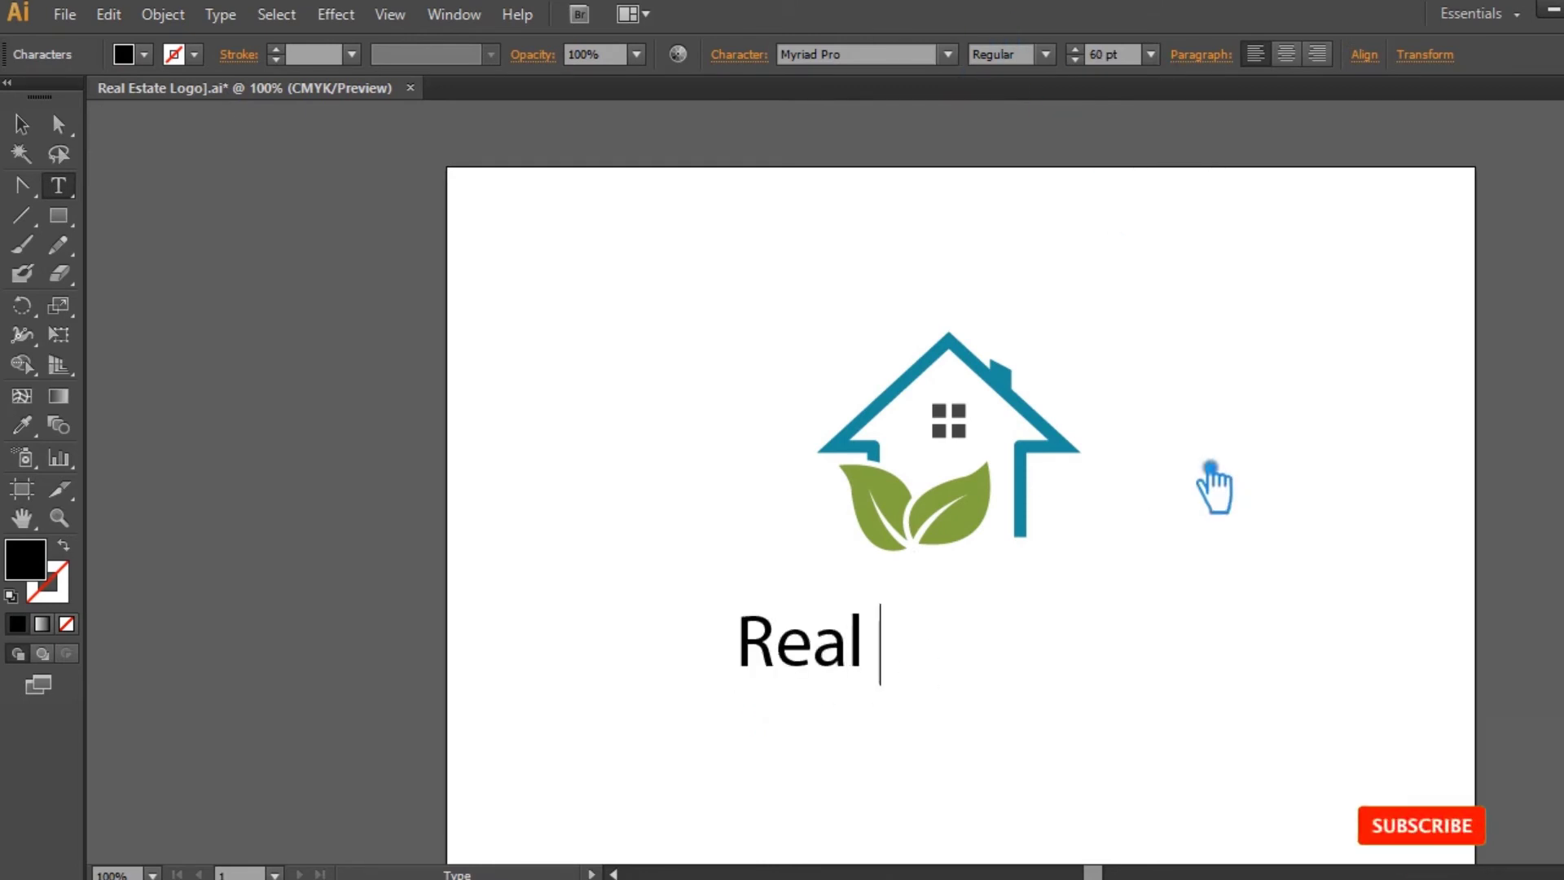
pyautogui.write('Estate Logo')
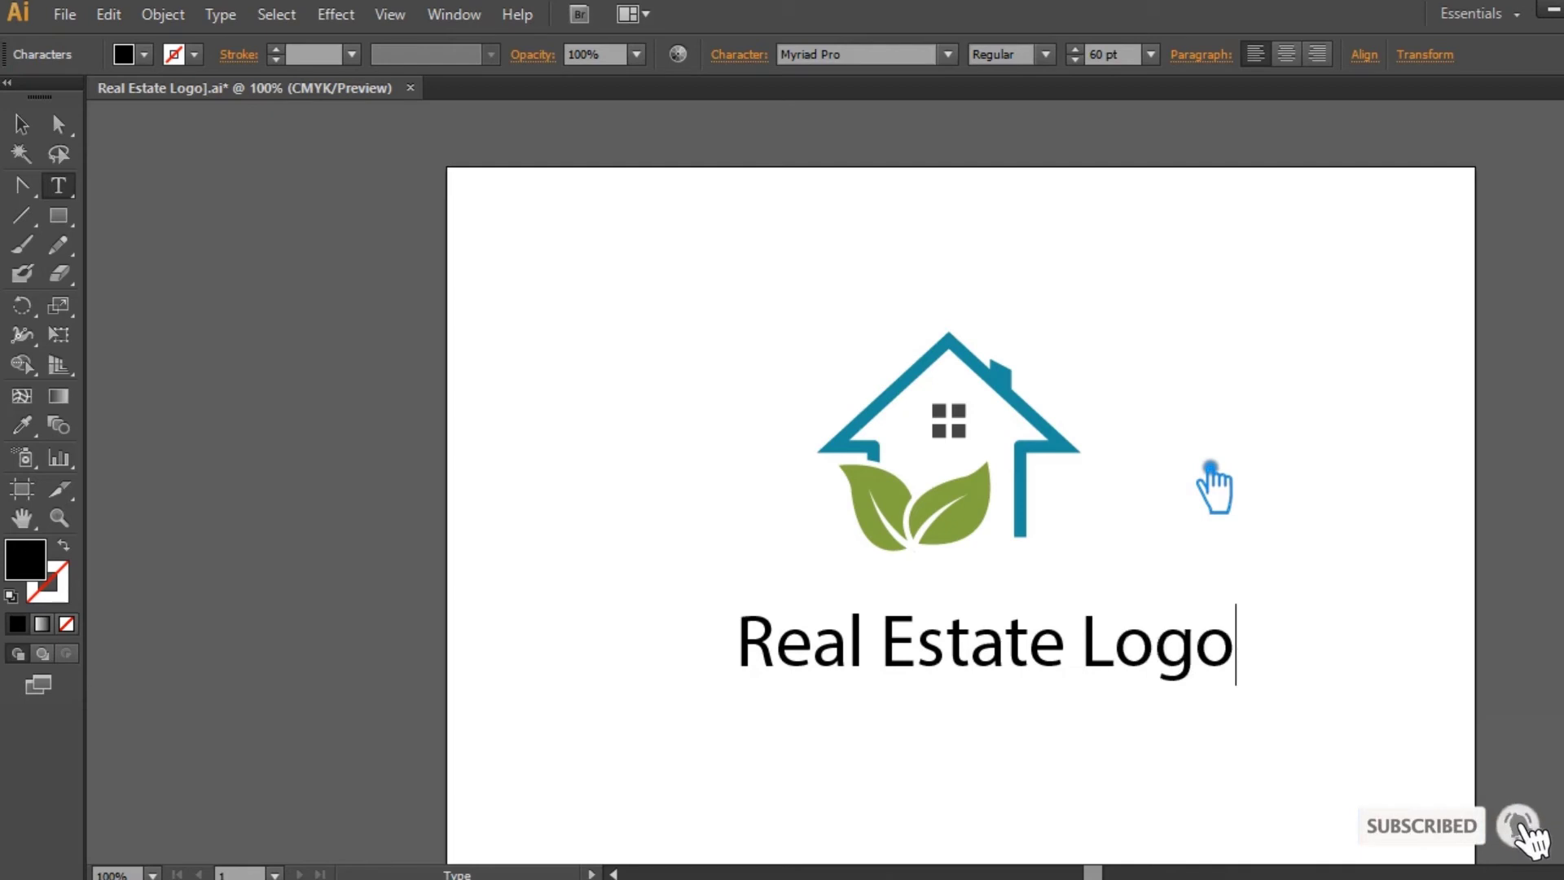
# Move the "Real Estate Logo" text up and slightly left so it sits just beneath the house.
pyautogui.click(21, 154)
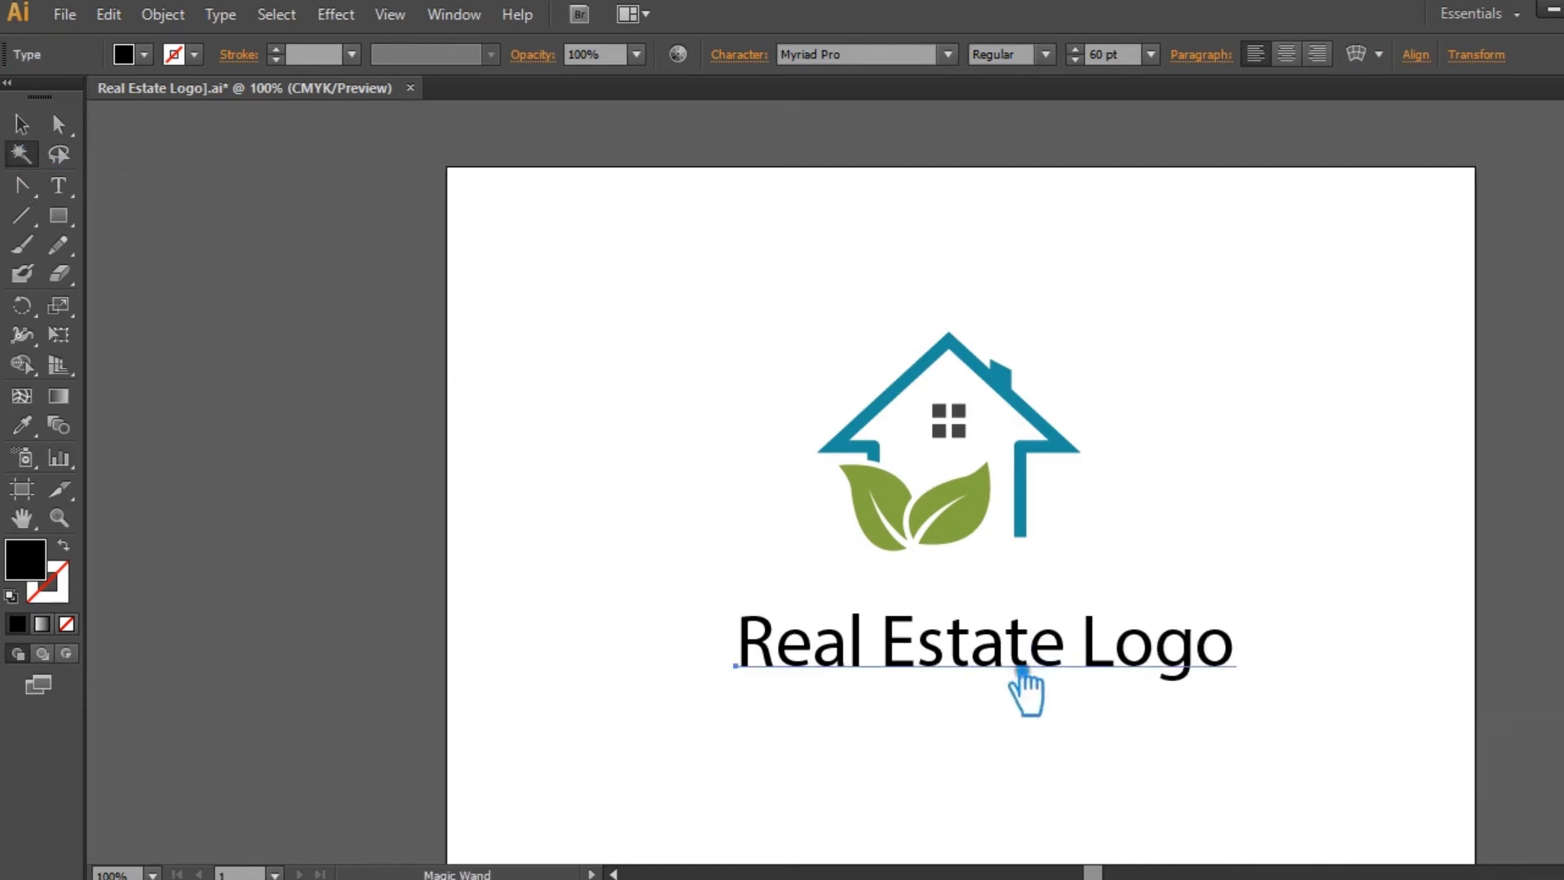
pyautogui.click(22, 124)
pyautogui.moveTo(1019, 601); pyautogui.dragTo(1001, 558)
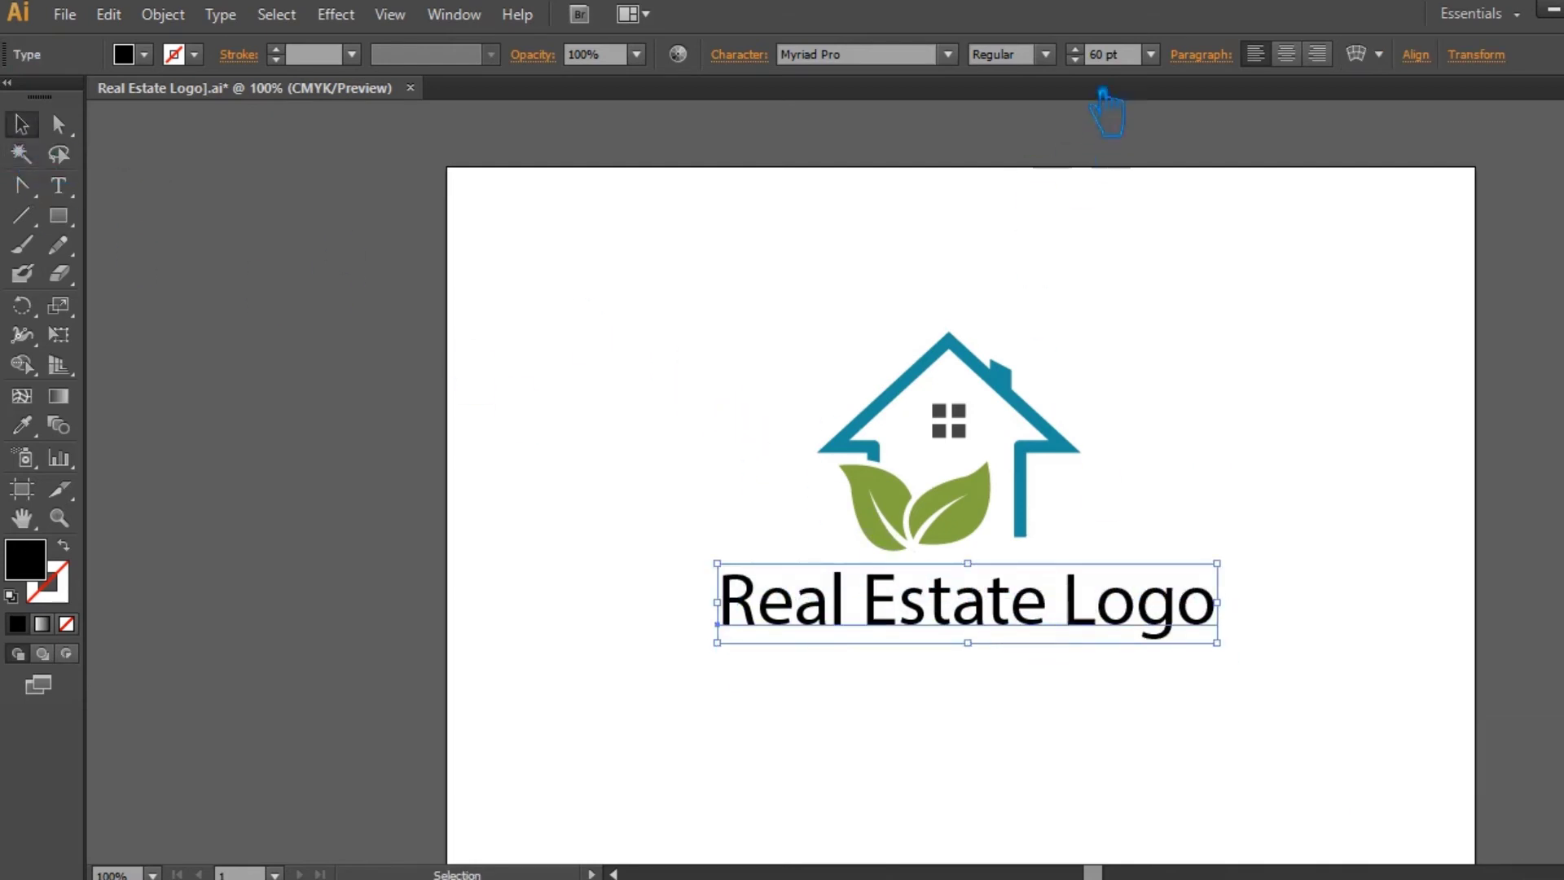
# Set the logo text to 72 pt in the Racon BasicBold font.
pyautogui.click(1150, 55)
pyautogui.click(1185, 489)
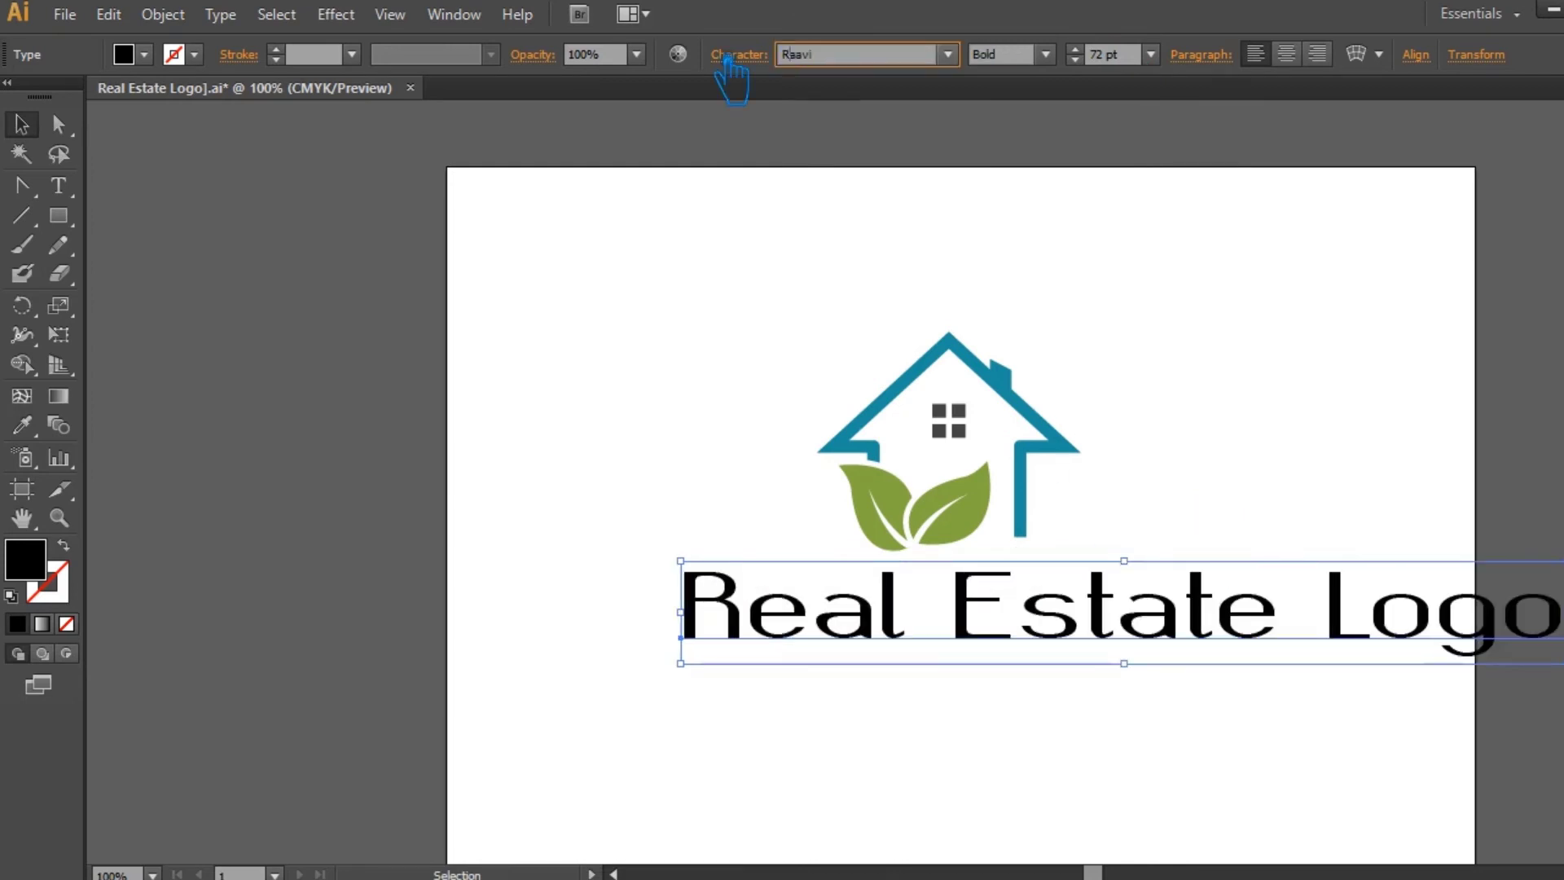
pyautogui.press('Return')
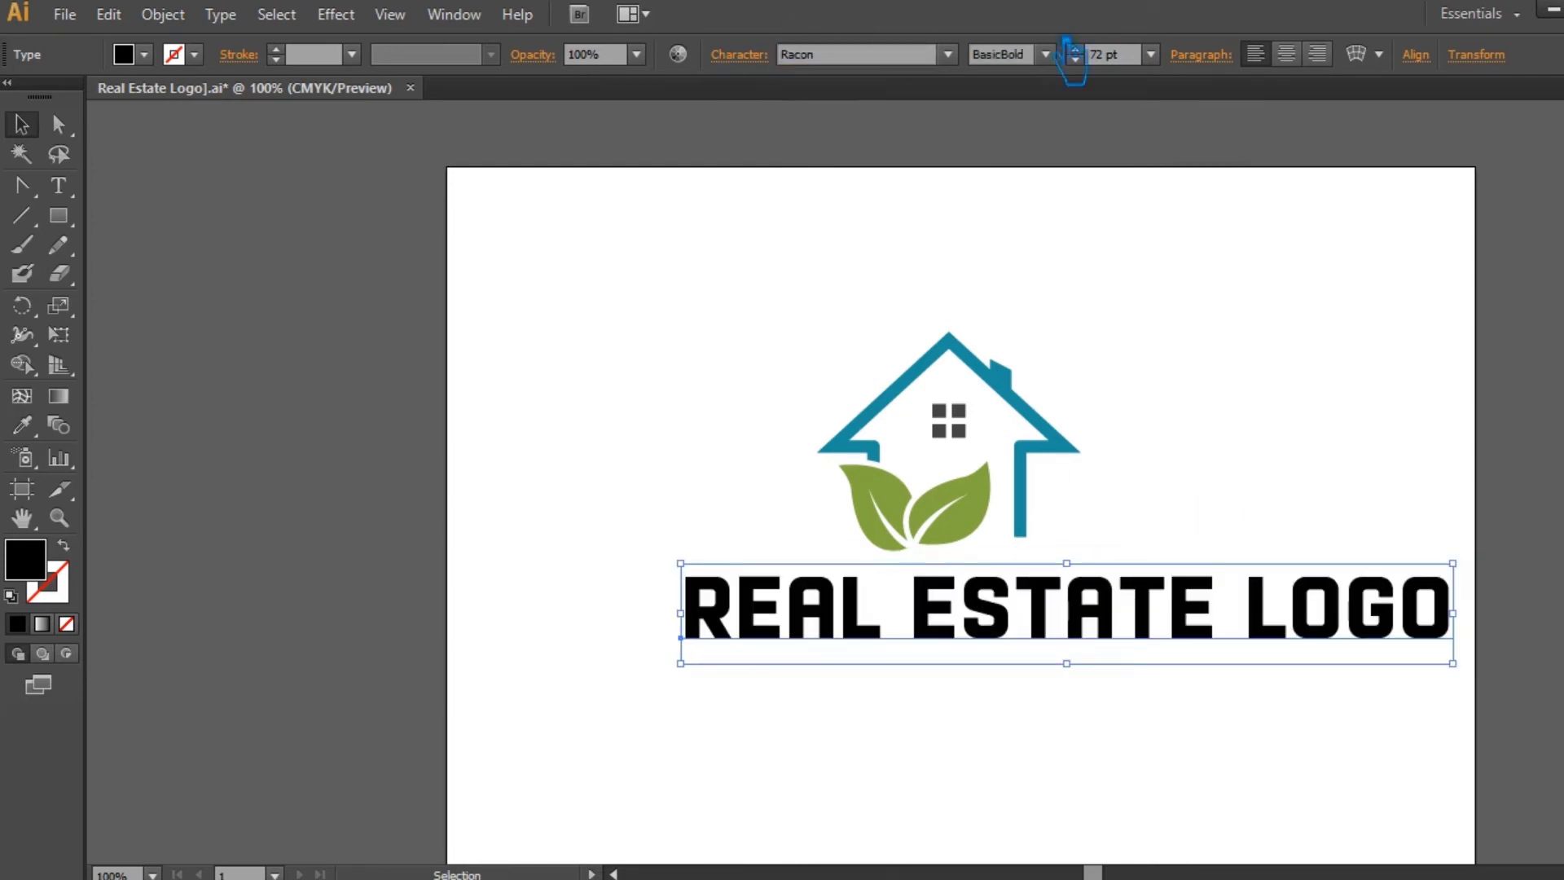
# Tighten the logo text's tracking to -66.
pyautogui.click(747, 56)
pyautogui.click(674, 204)
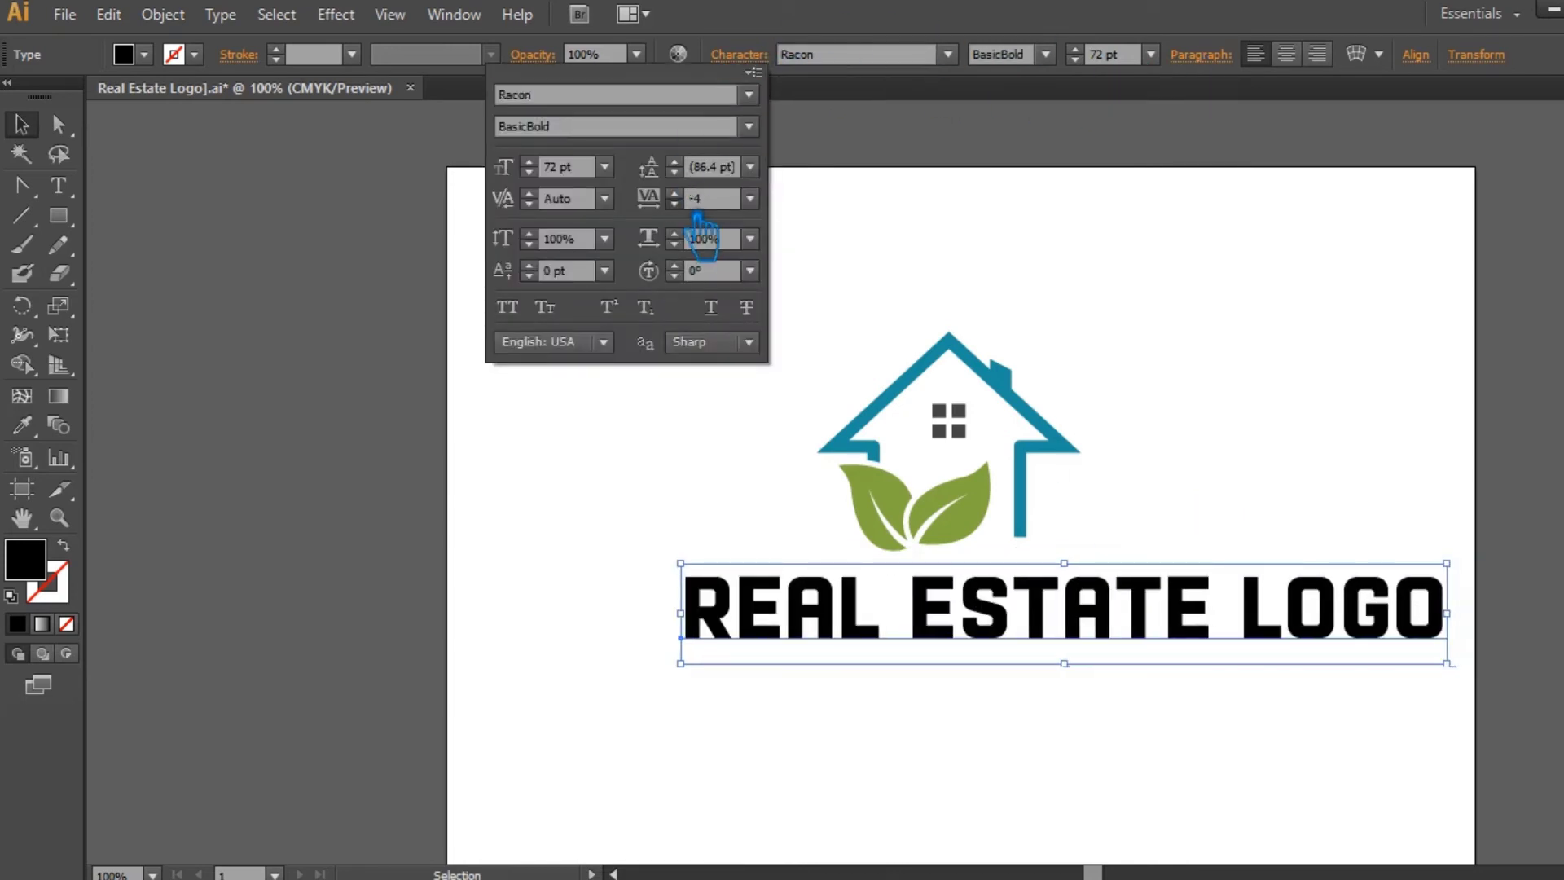
pyautogui.click(674, 203)
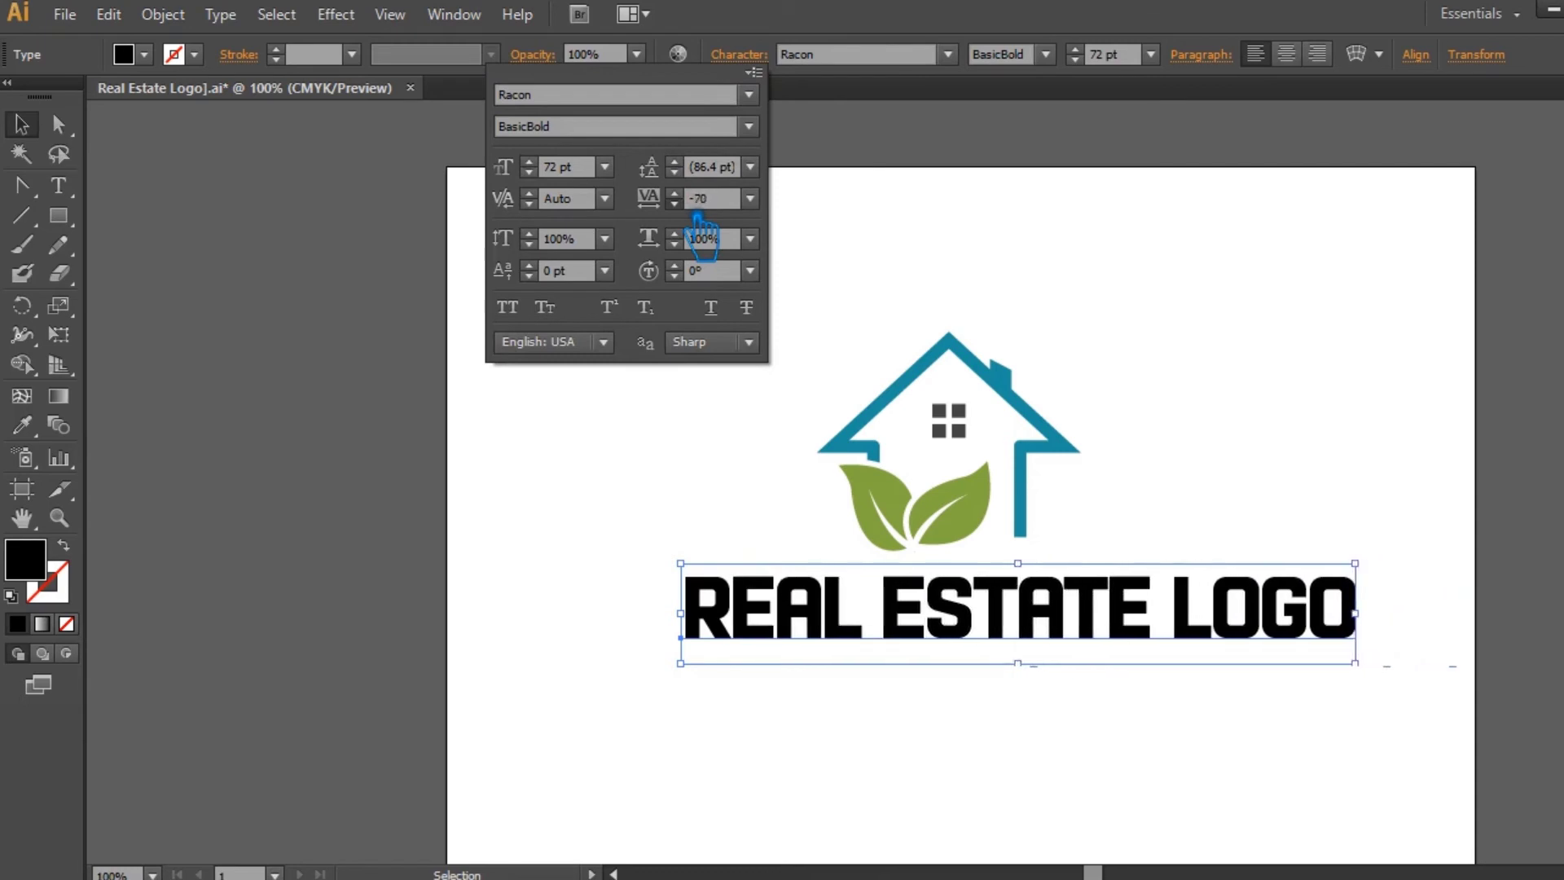
pyautogui.scroll(7, 697, 216)
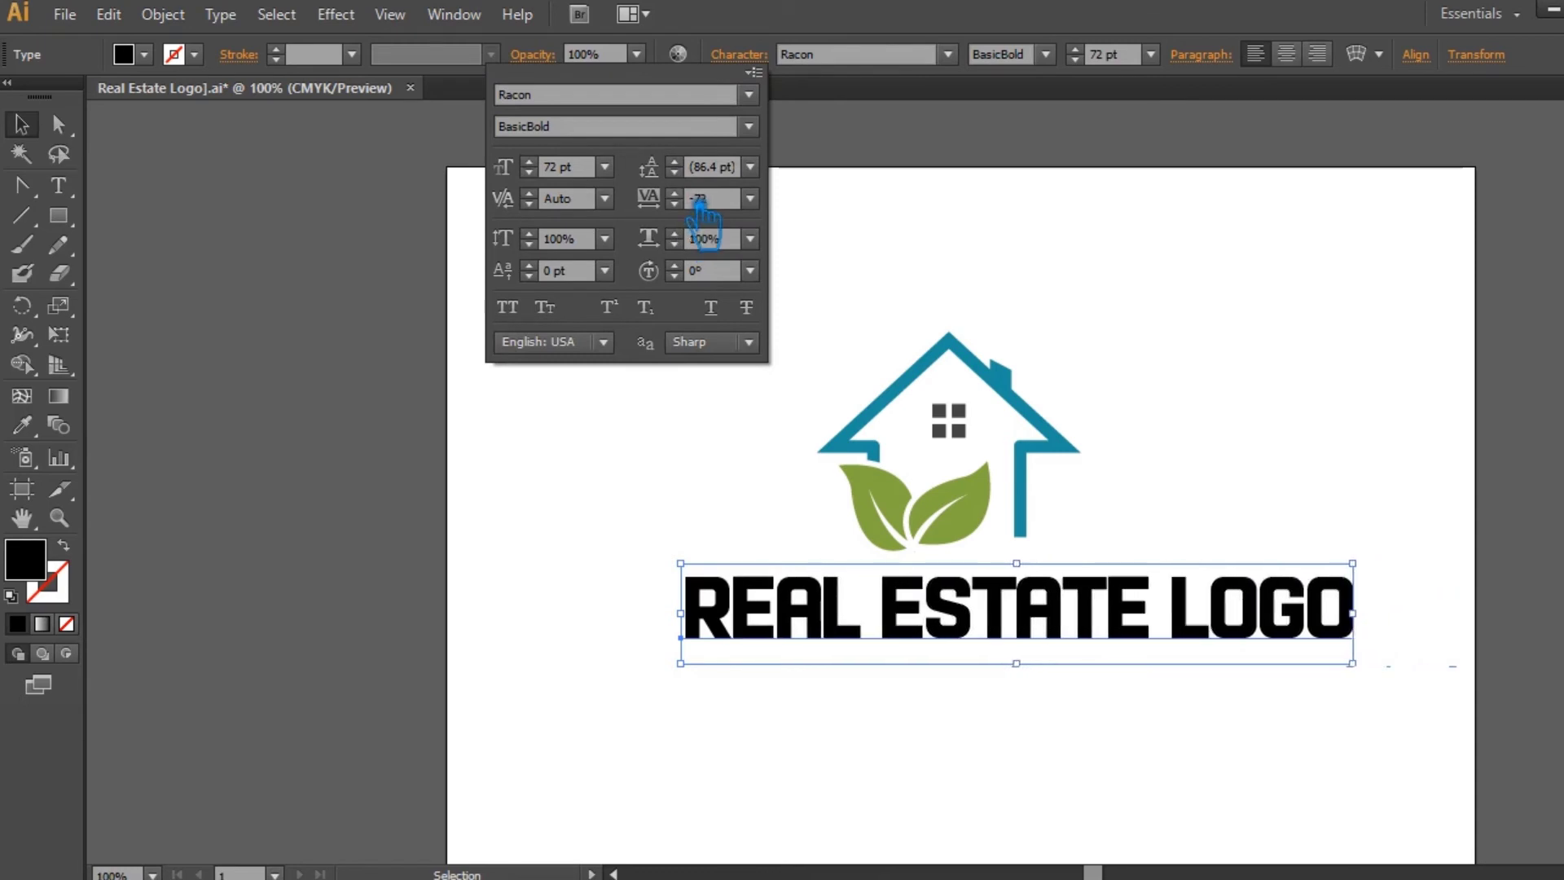
pyautogui.scroll(3, 701, 216)
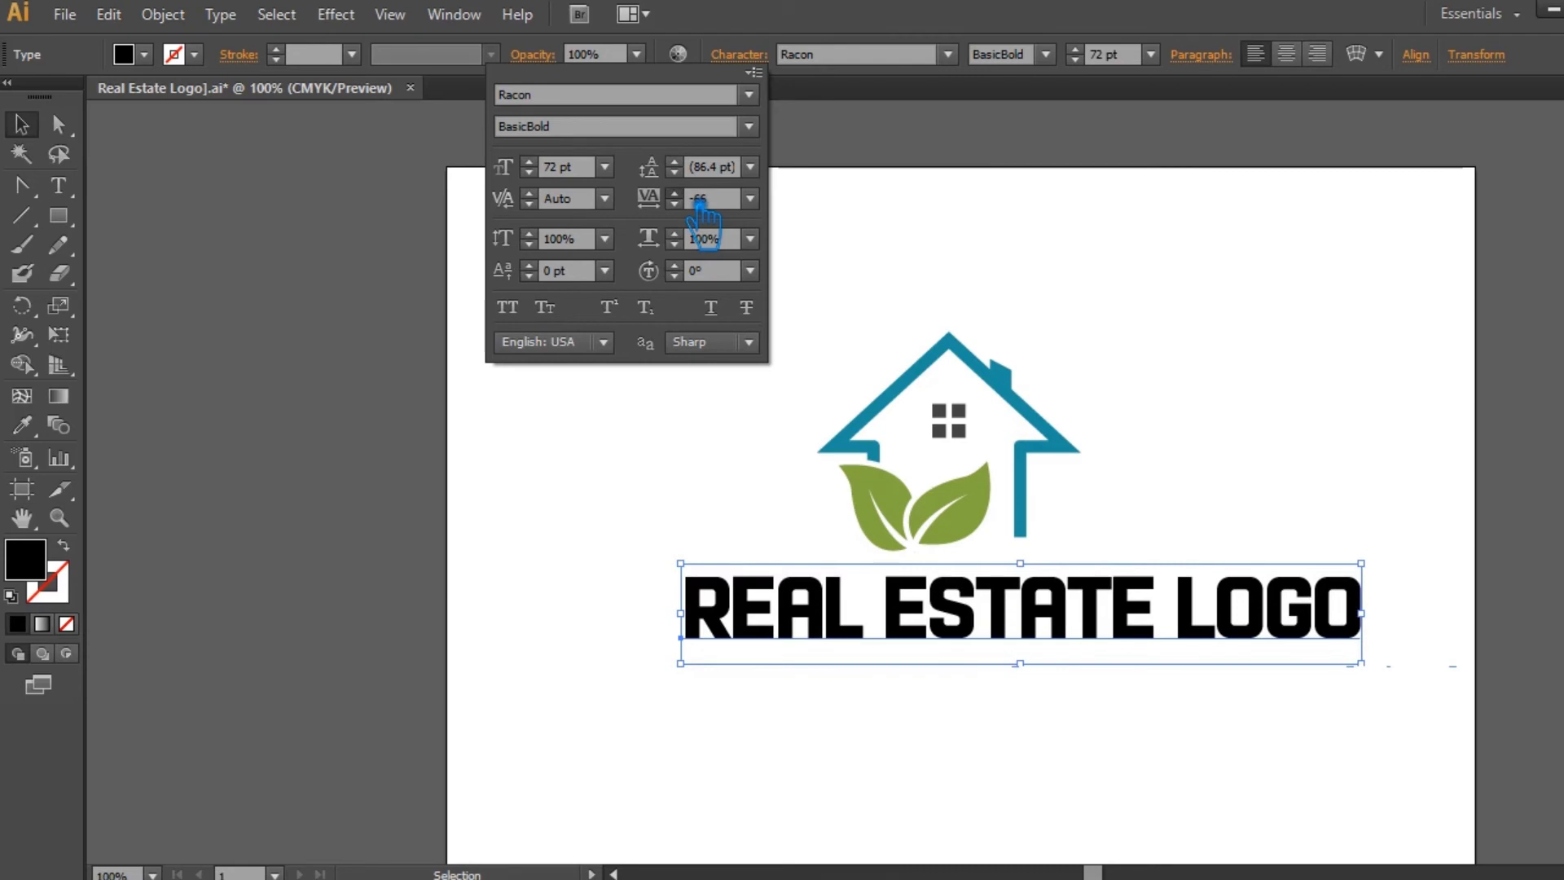
pyautogui.click(1272, 733)
# Enlarge the house artwork proportionally by about half and move it down-left to sit directly above the text.
pyautogui.click(1019, 468)
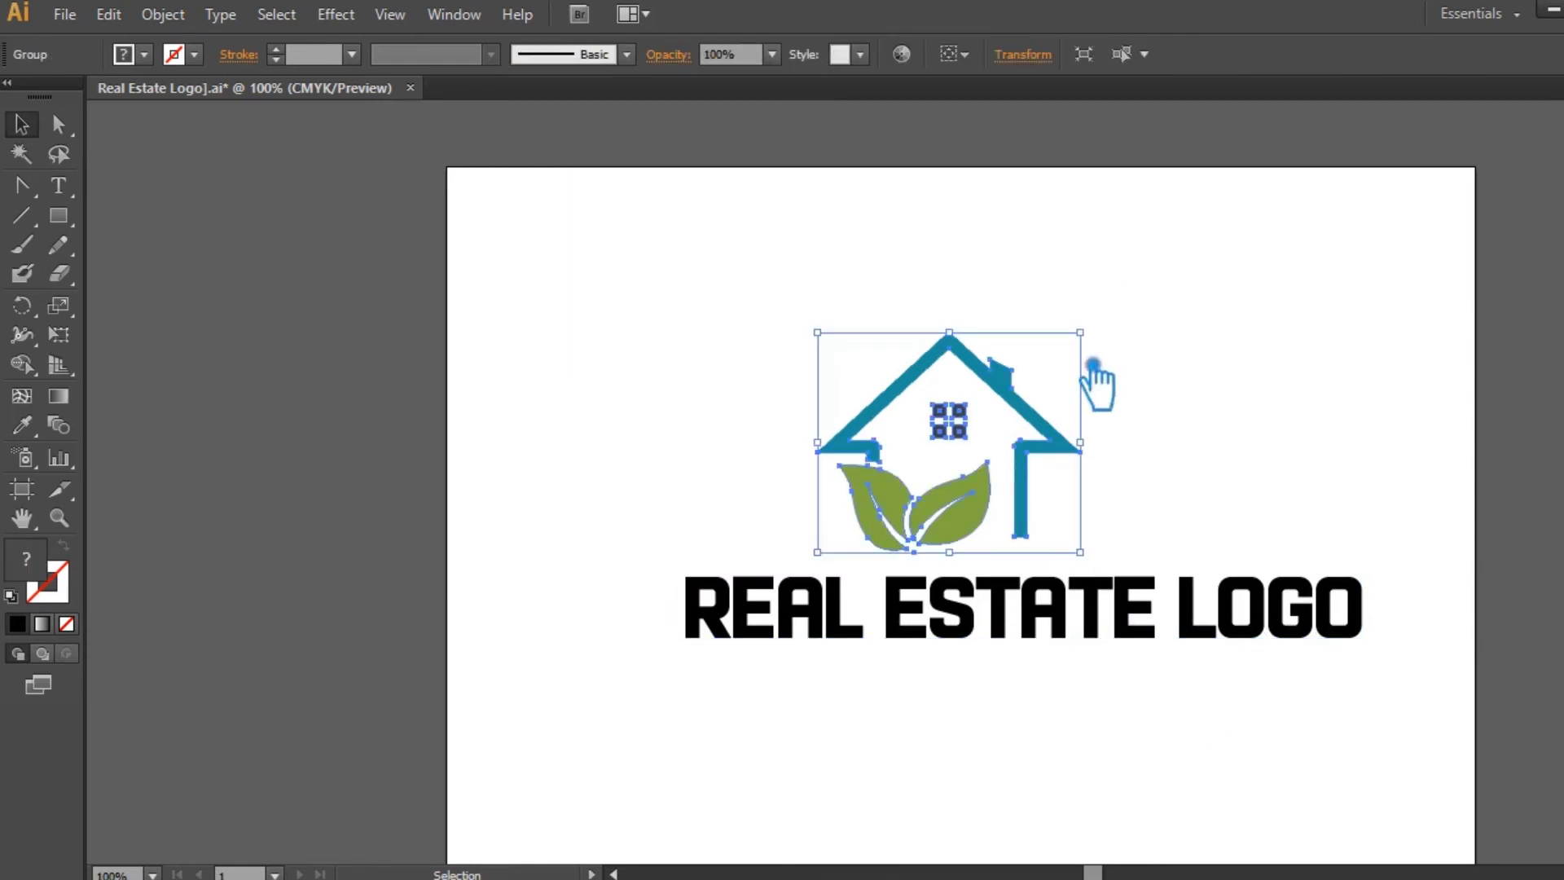
pyautogui.moveTo(1080, 332); pyautogui.dragTo(1214, 231)
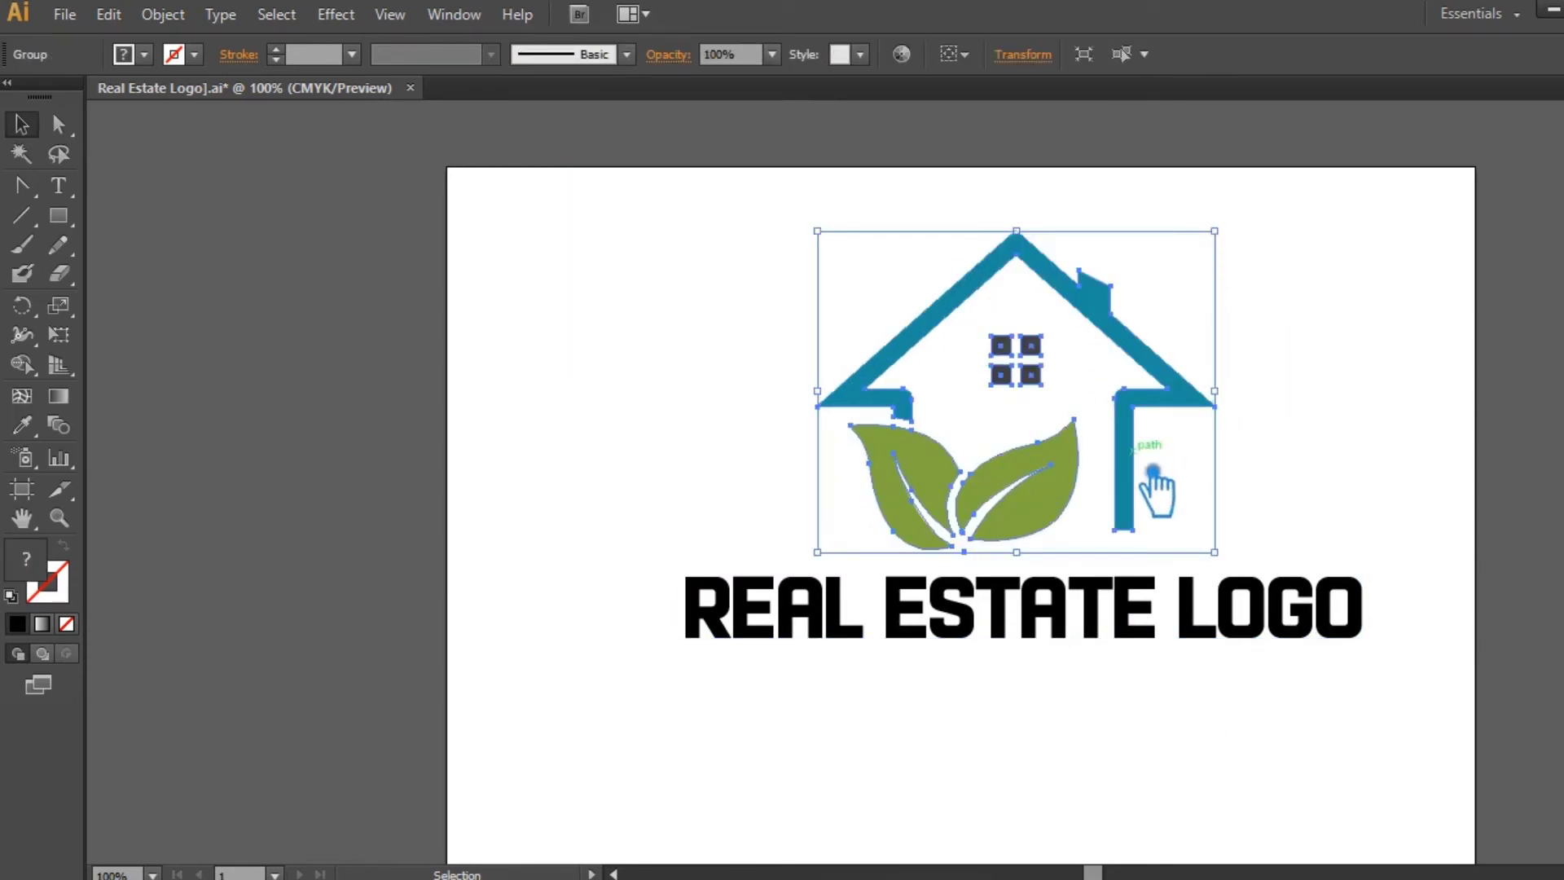
pyautogui.moveTo(1126, 453); pyautogui.dragTo(1106, 475)
pyautogui.click(1326, 464)
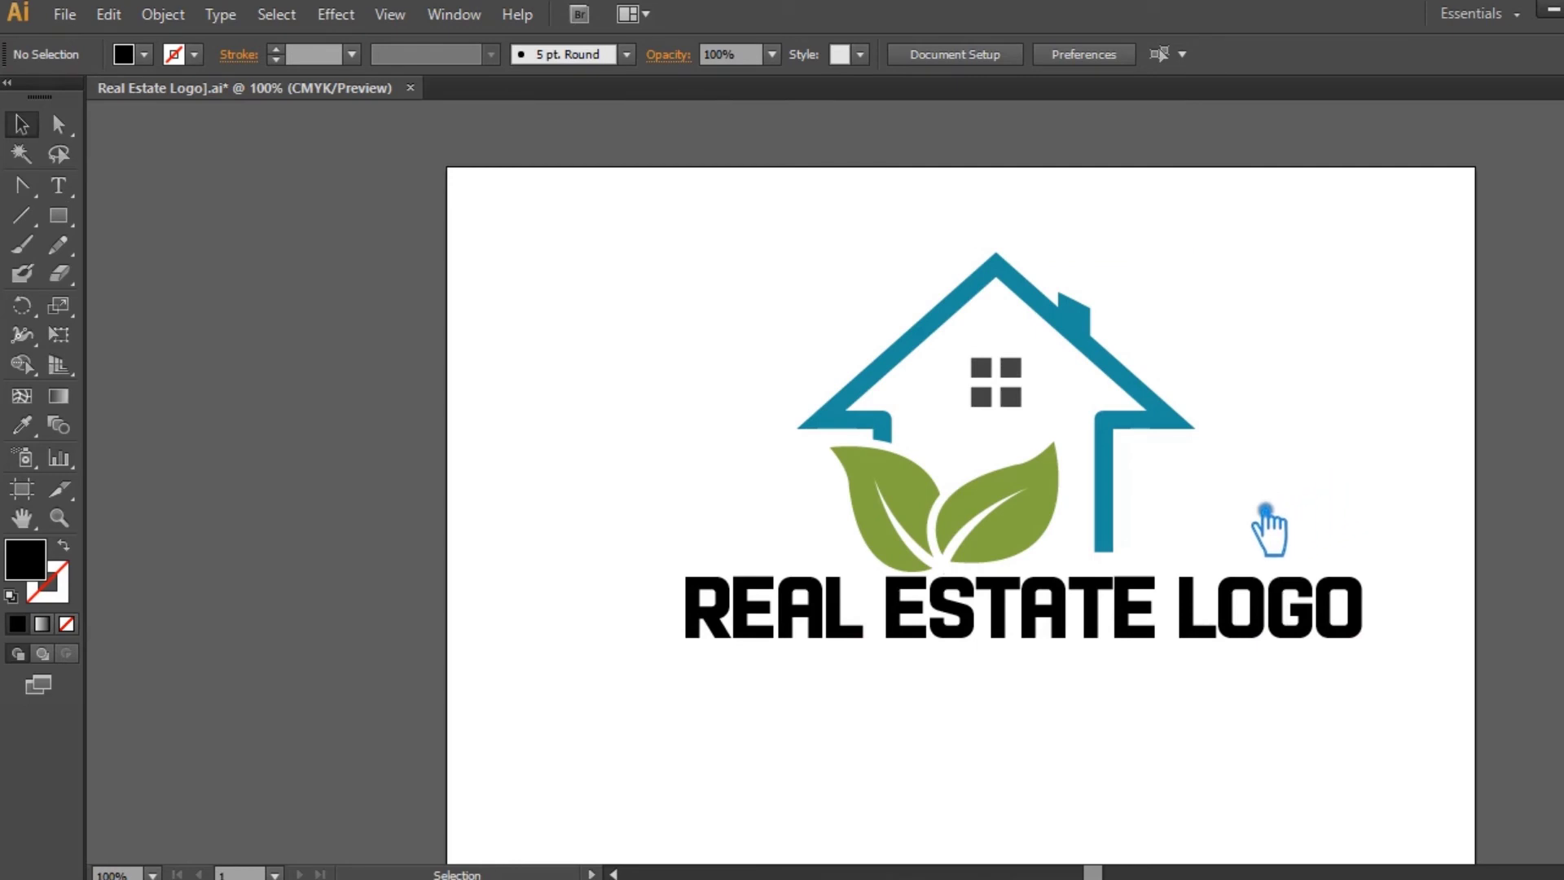
# Delete the lower outer corner anchor point of the house's right wall so the wall tapers to a point.
pyautogui.click(1133, 552)
pyautogui.click(1353, 530)
pyautogui.click(1128, 559)
pyautogui.press('p')
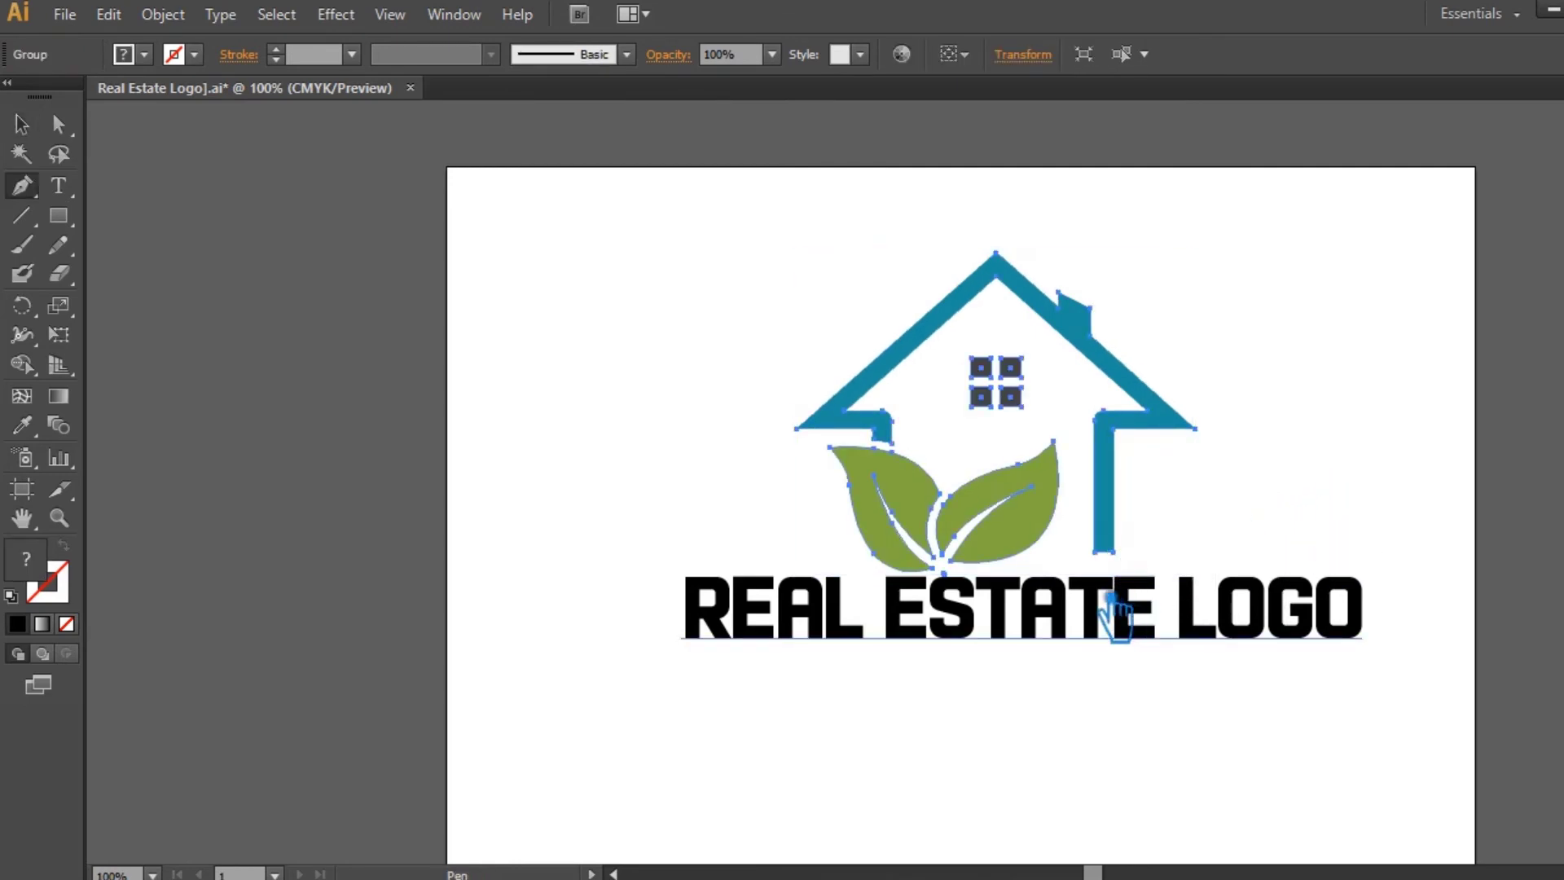
pyautogui.click(1106, 553)
pyautogui.press('-')
pyautogui.click(1114, 555)
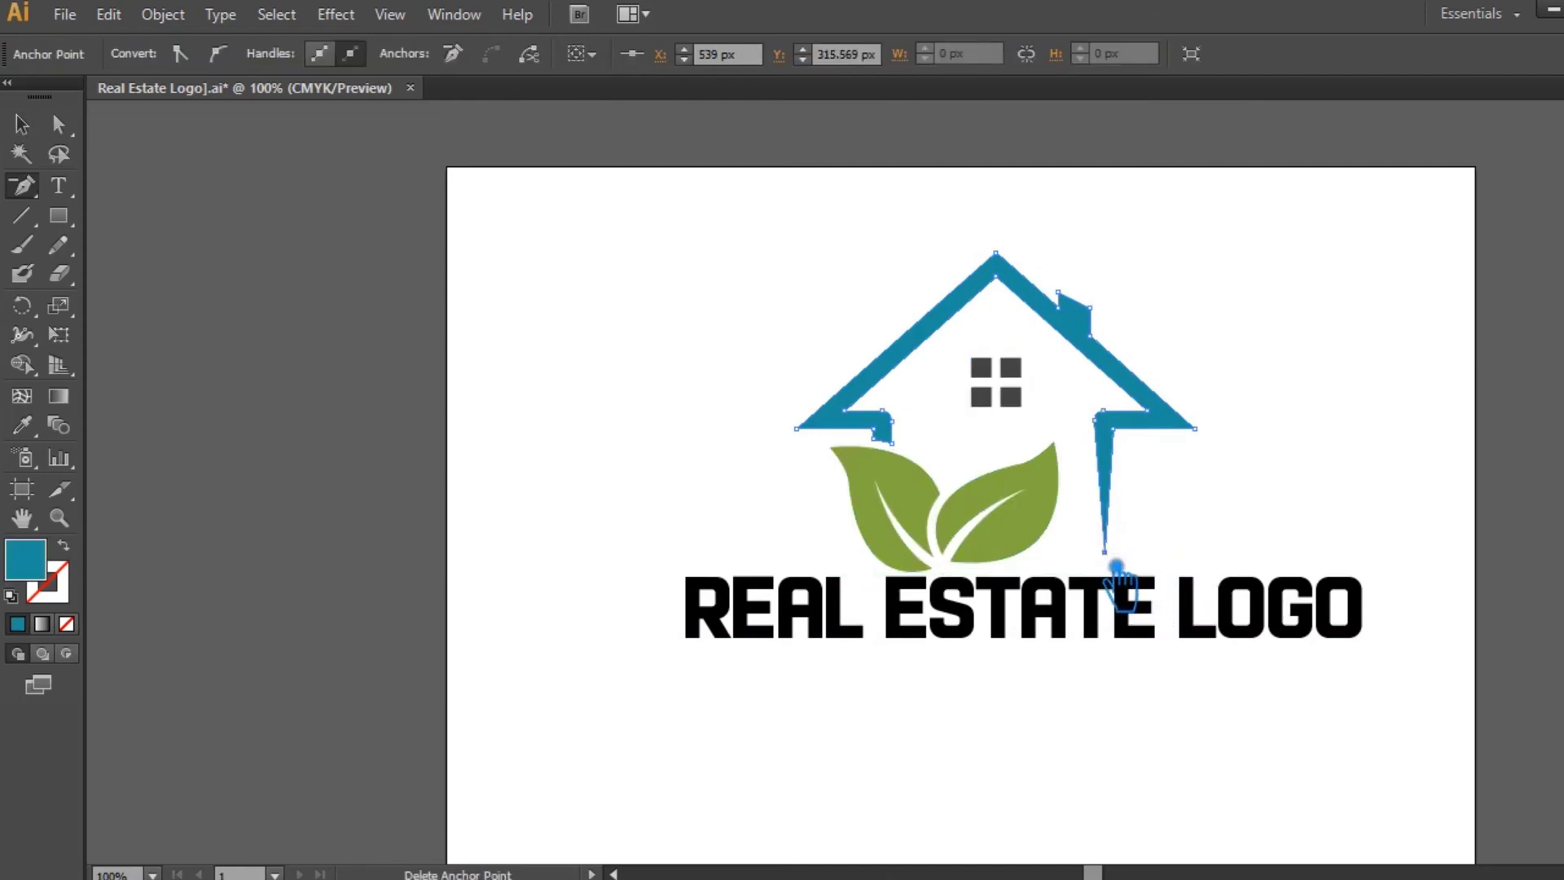
pyautogui.click(557, 330)
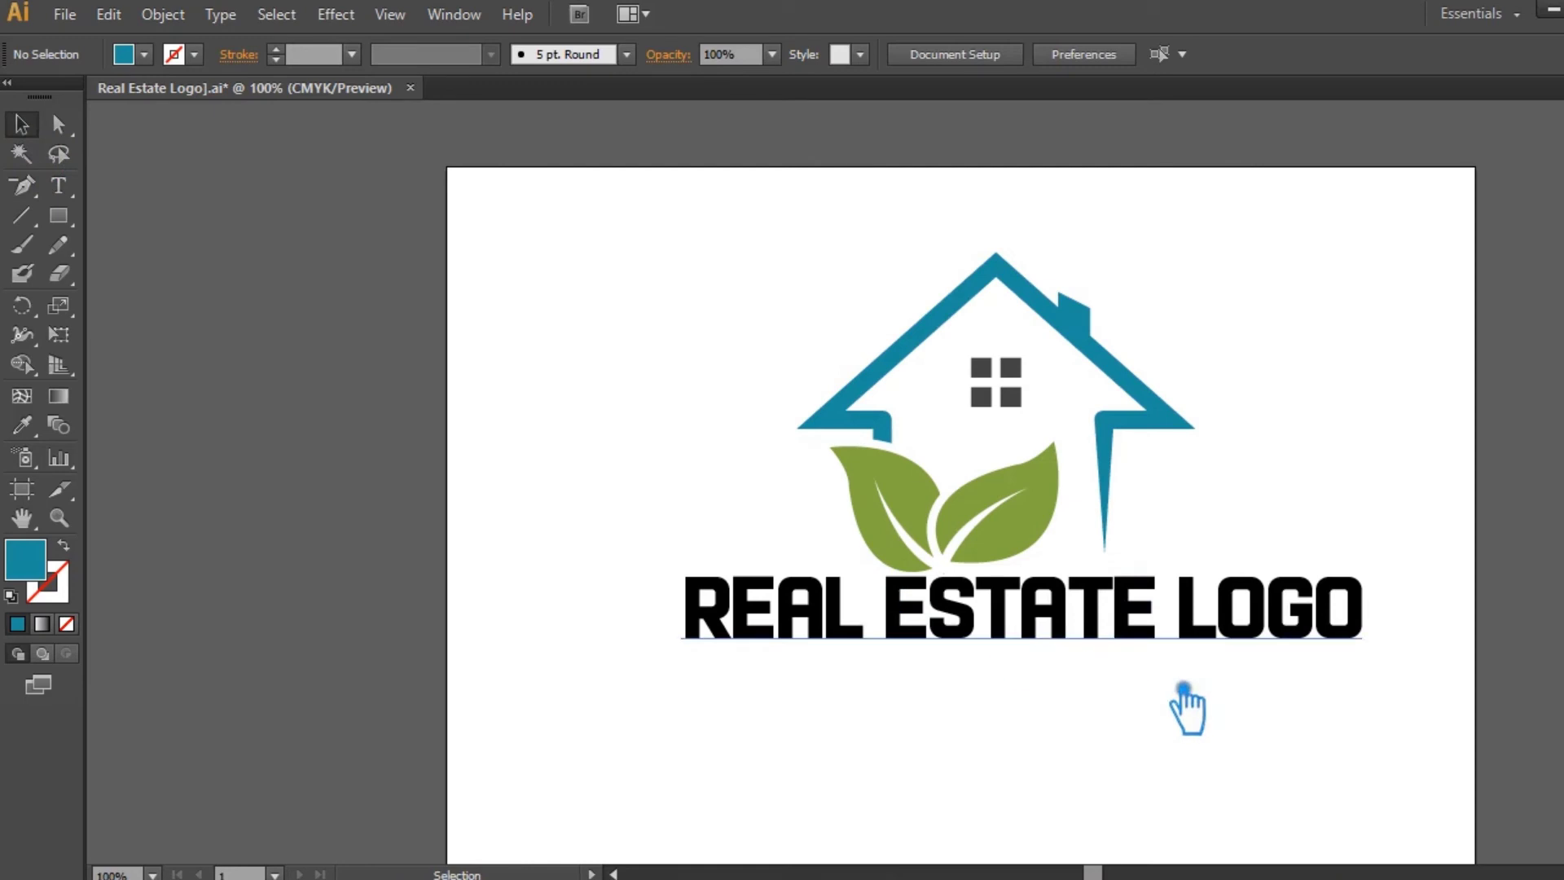
# Move the "Real Estate Logo" text slightly down from the house and centre the text and house artwork horizontally with each other.
pyautogui.moveTo(1088, 635); pyautogui.dragTo(1083, 672)
pyautogui.click(1298, 749)
pyautogui.moveTo(1298, 749); pyautogui.dragTo(750, 371)
pyautogui.click(662, 334)
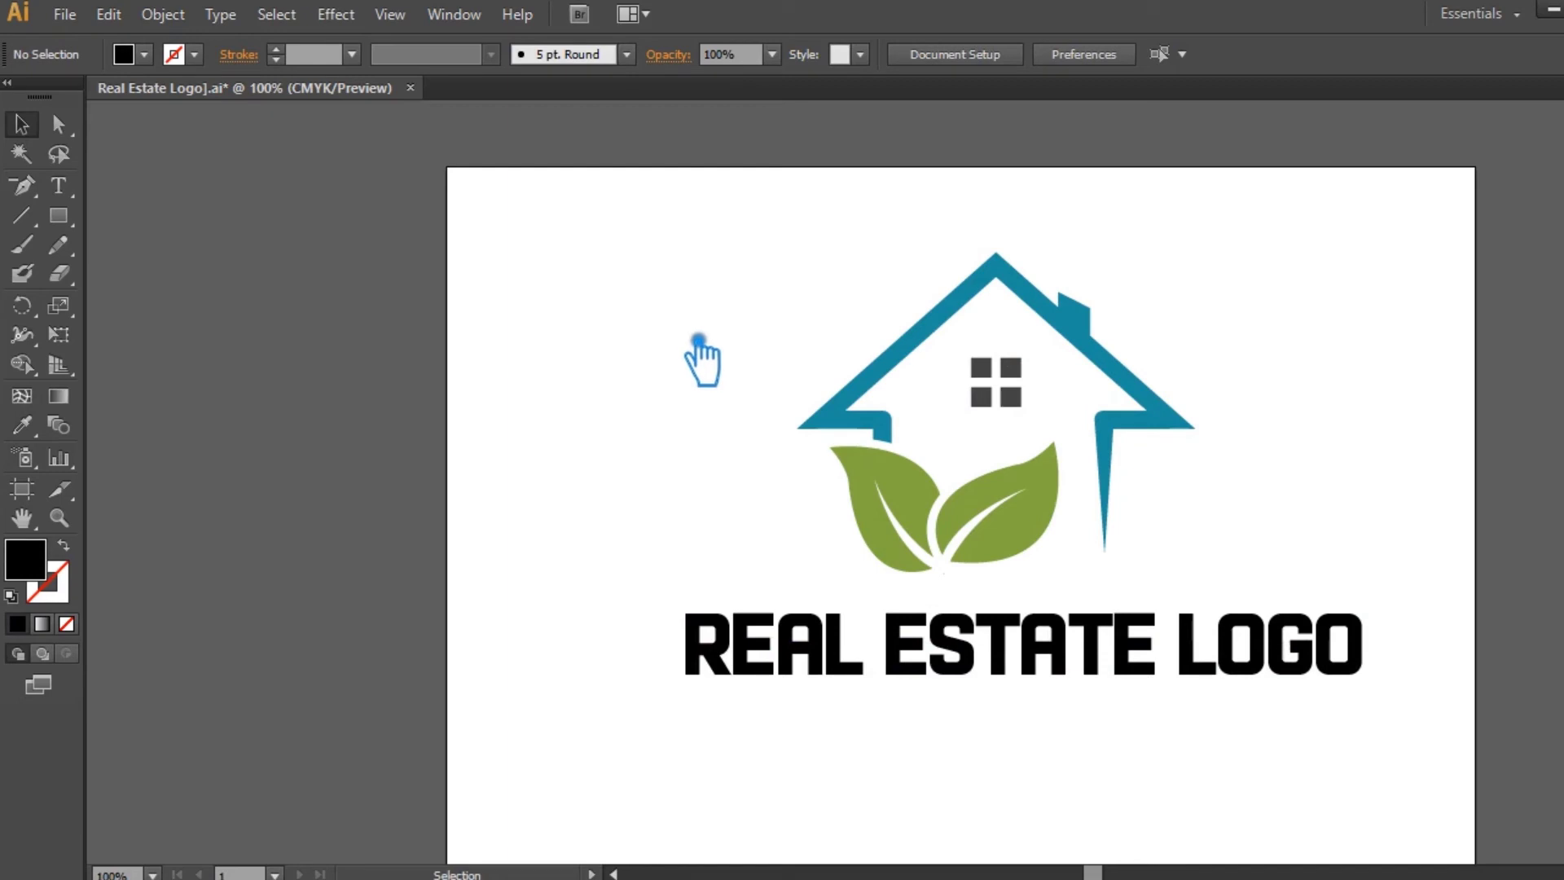
pyautogui.moveTo(1368, 761); pyautogui.dragTo(606, 305)
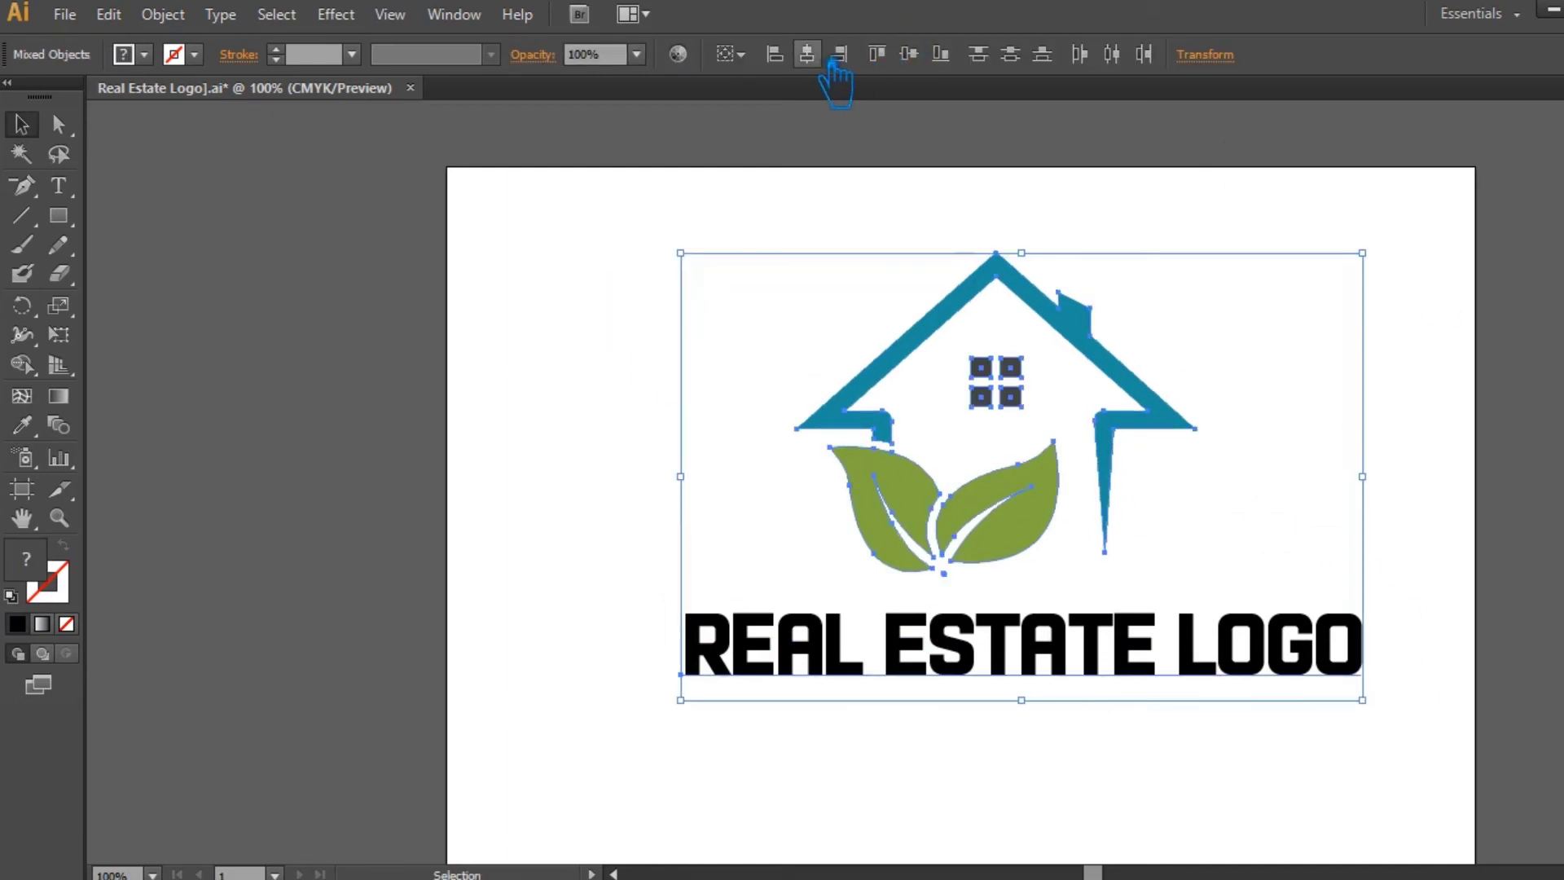
pyautogui.click(807, 54)
# Scale the whole logo down proportionally to about half its size around its centre and save the document.
pyautogui.moveTo(1349, 254); pyautogui.dragTo(1169, 370)
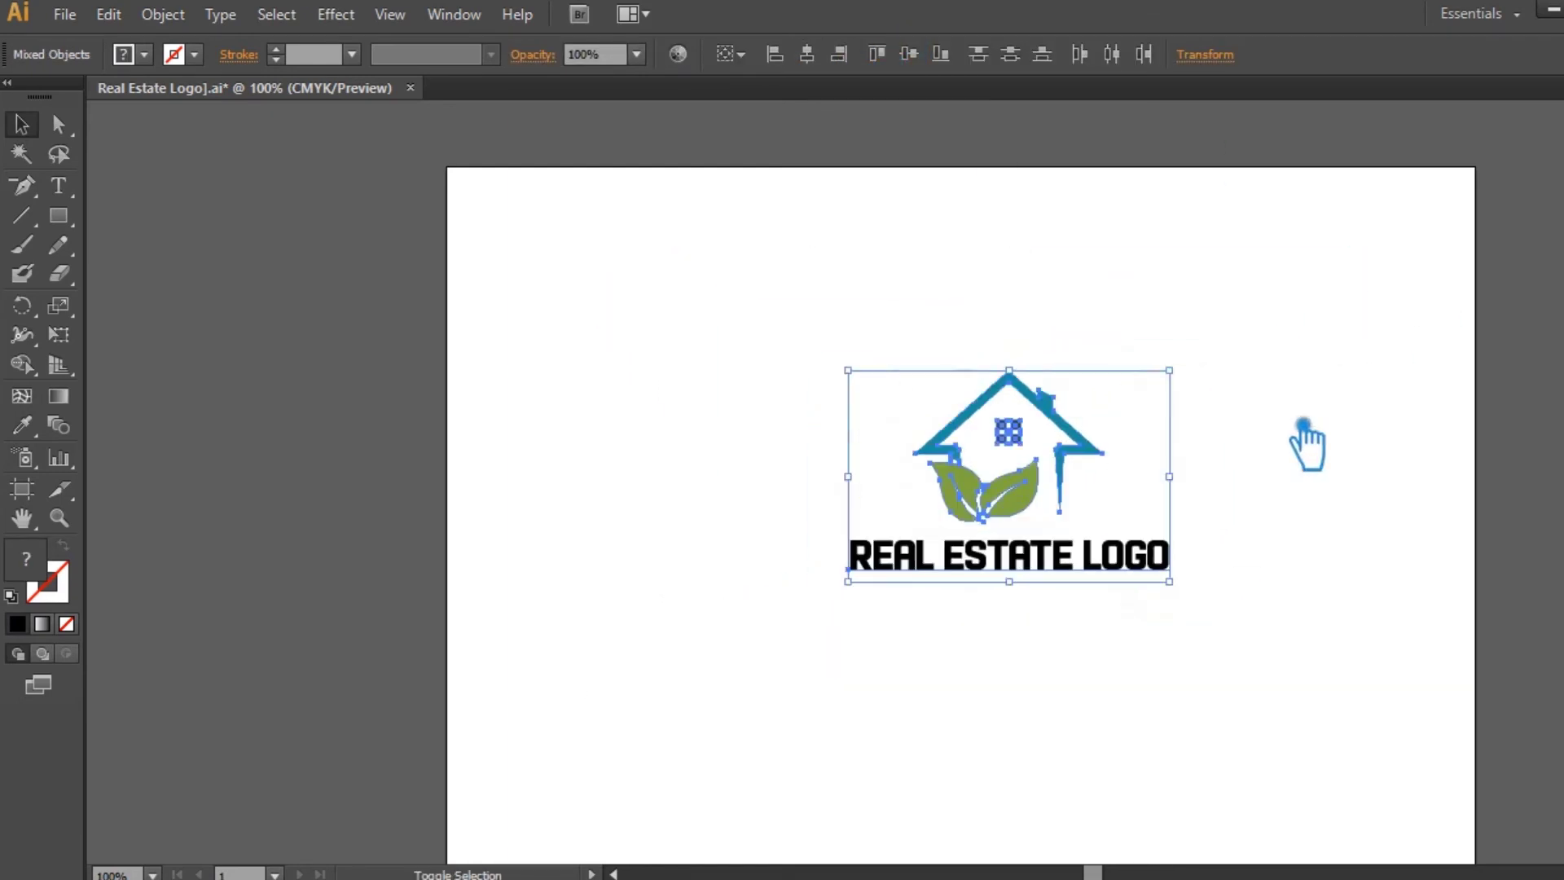
pyautogui.click(1306, 424)
pyautogui.moveTo(1321, 627); pyautogui.dragTo(1263, 564)
pyautogui.hotkey('ctrl', '+')
pyautogui.hotkey('ctrl', '+')
pyautogui.hotkey('ctrl', '+')
pyautogui.moveTo(1214, 454); pyautogui.dragTo(859, 652)
pyautogui.hotkey('ctrl', '-')
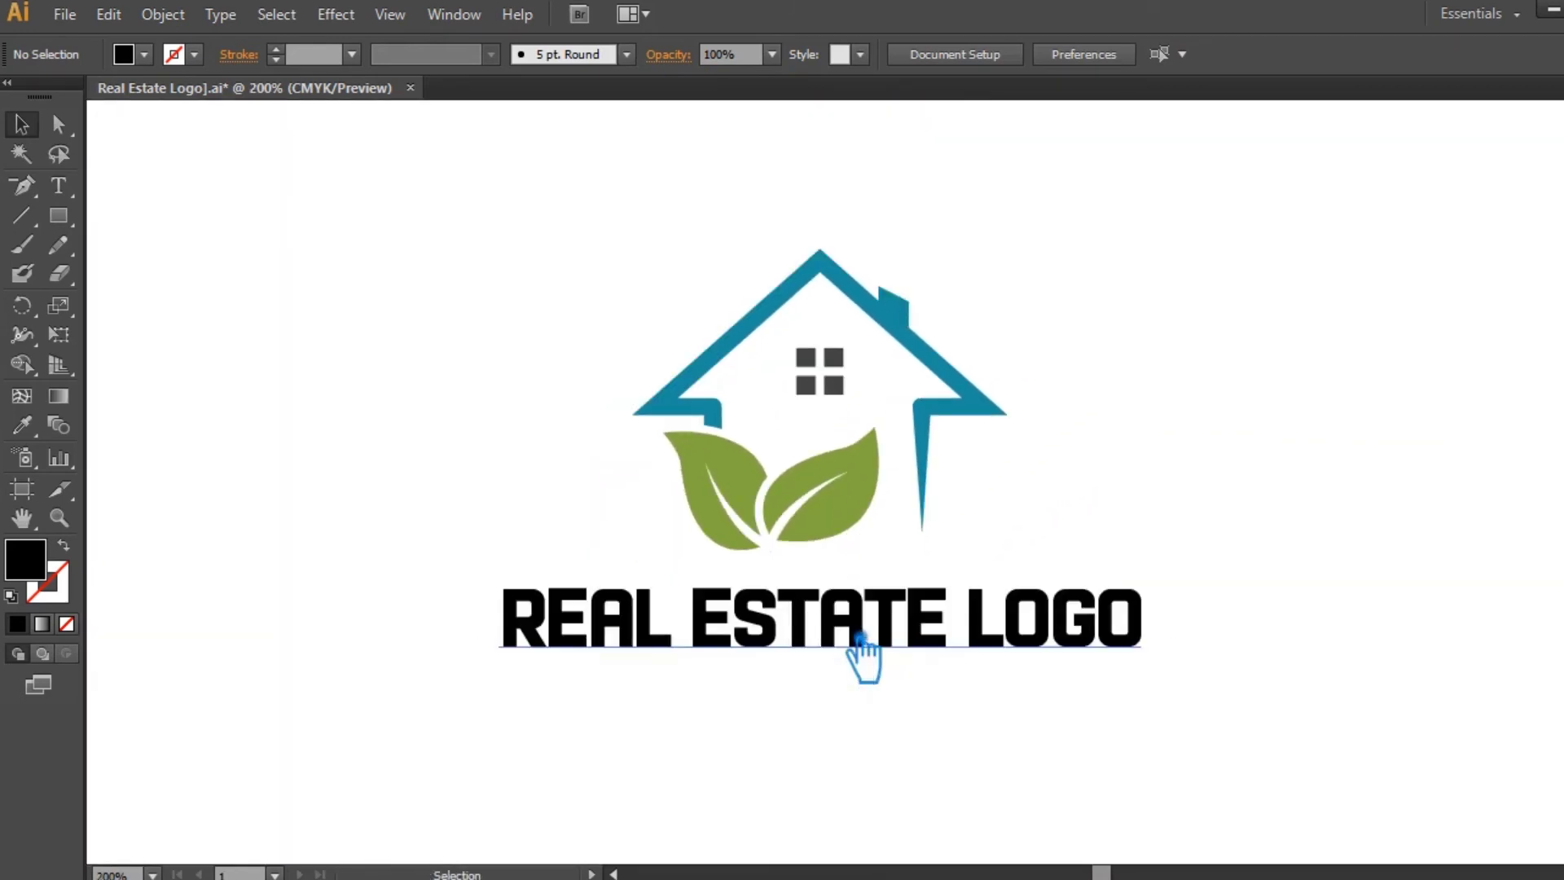
pyautogui.moveTo(1120, 527); pyautogui.dragTo(1079, 480)
pyautogui.hotkey('ctrl', 's')
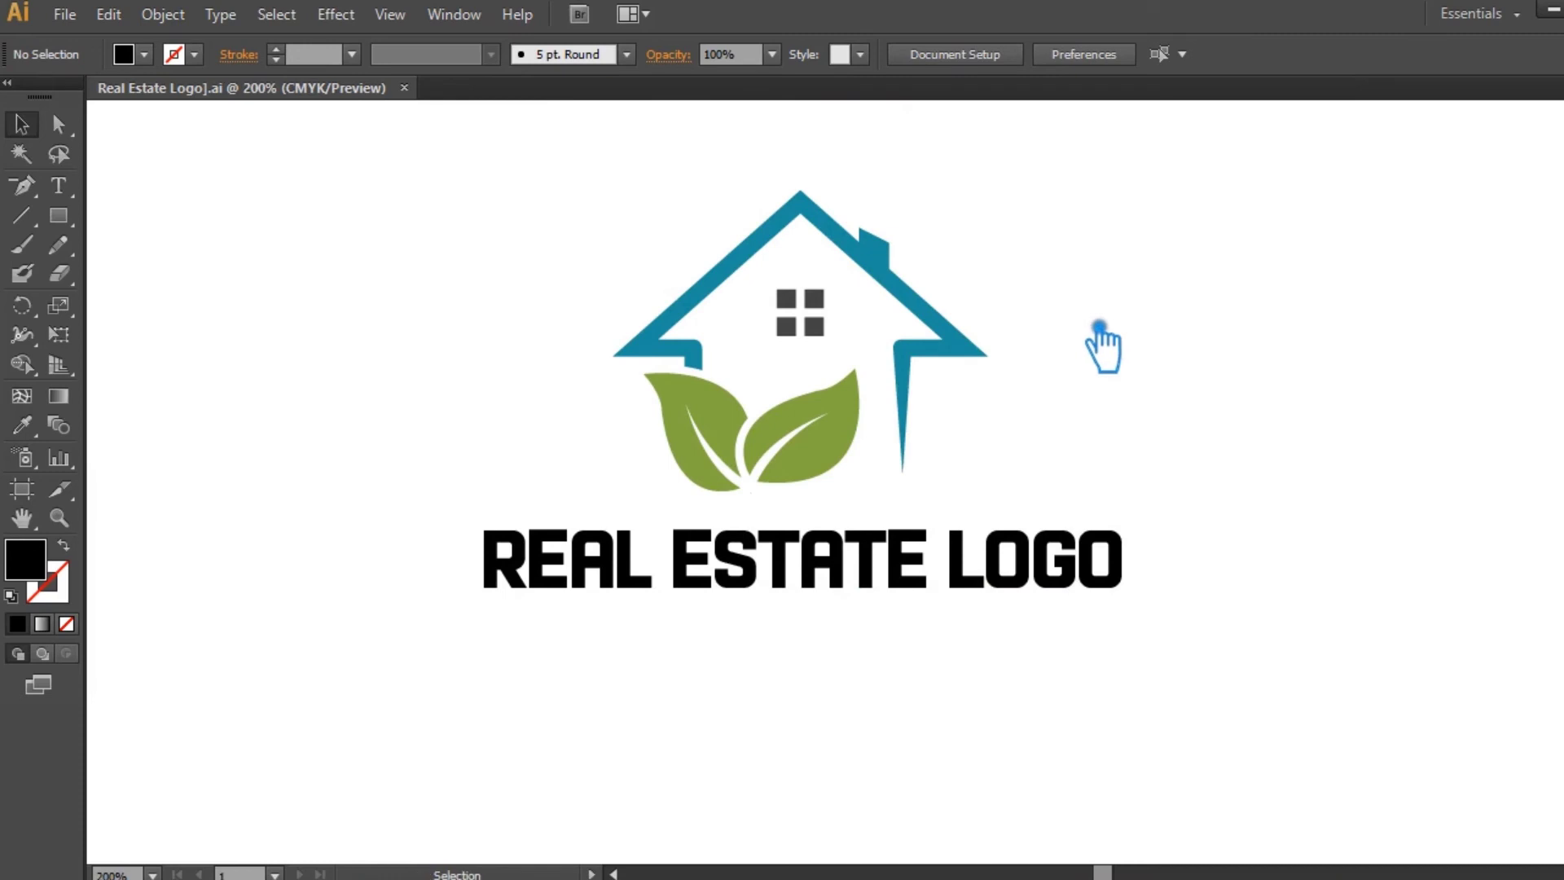
# Add the text "Tagline Goes Here" below the logo text in Roboto Bold at 8 pt.
pyautogui.press('t')
pyautogui.click(534, 709)
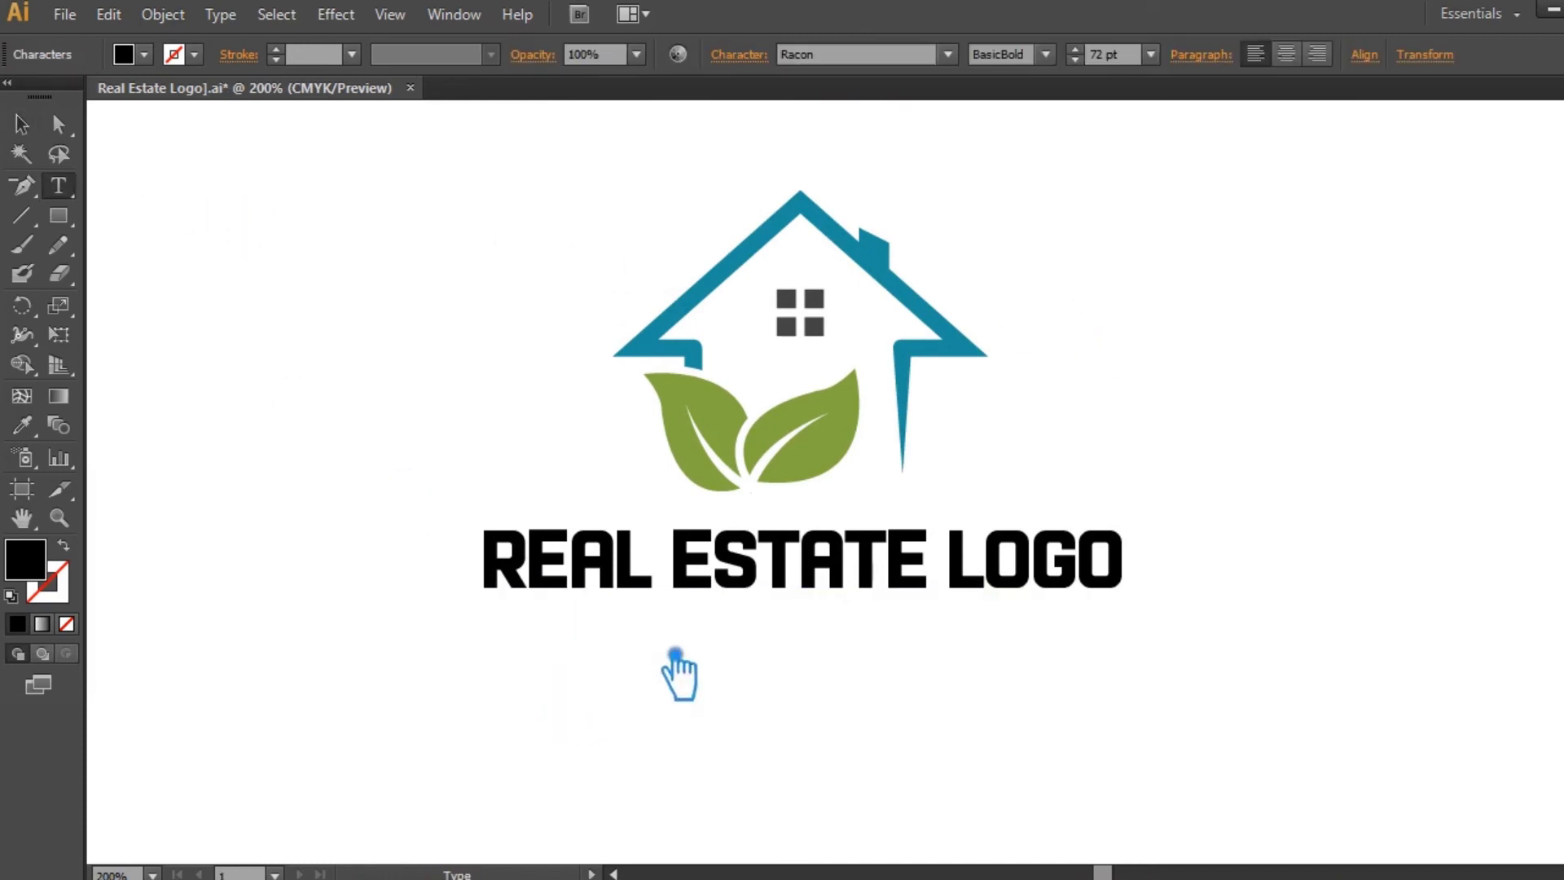
pyautogui.click(871, 54)
pyautogui.write('Roboto')
pyautogui.press('Return')
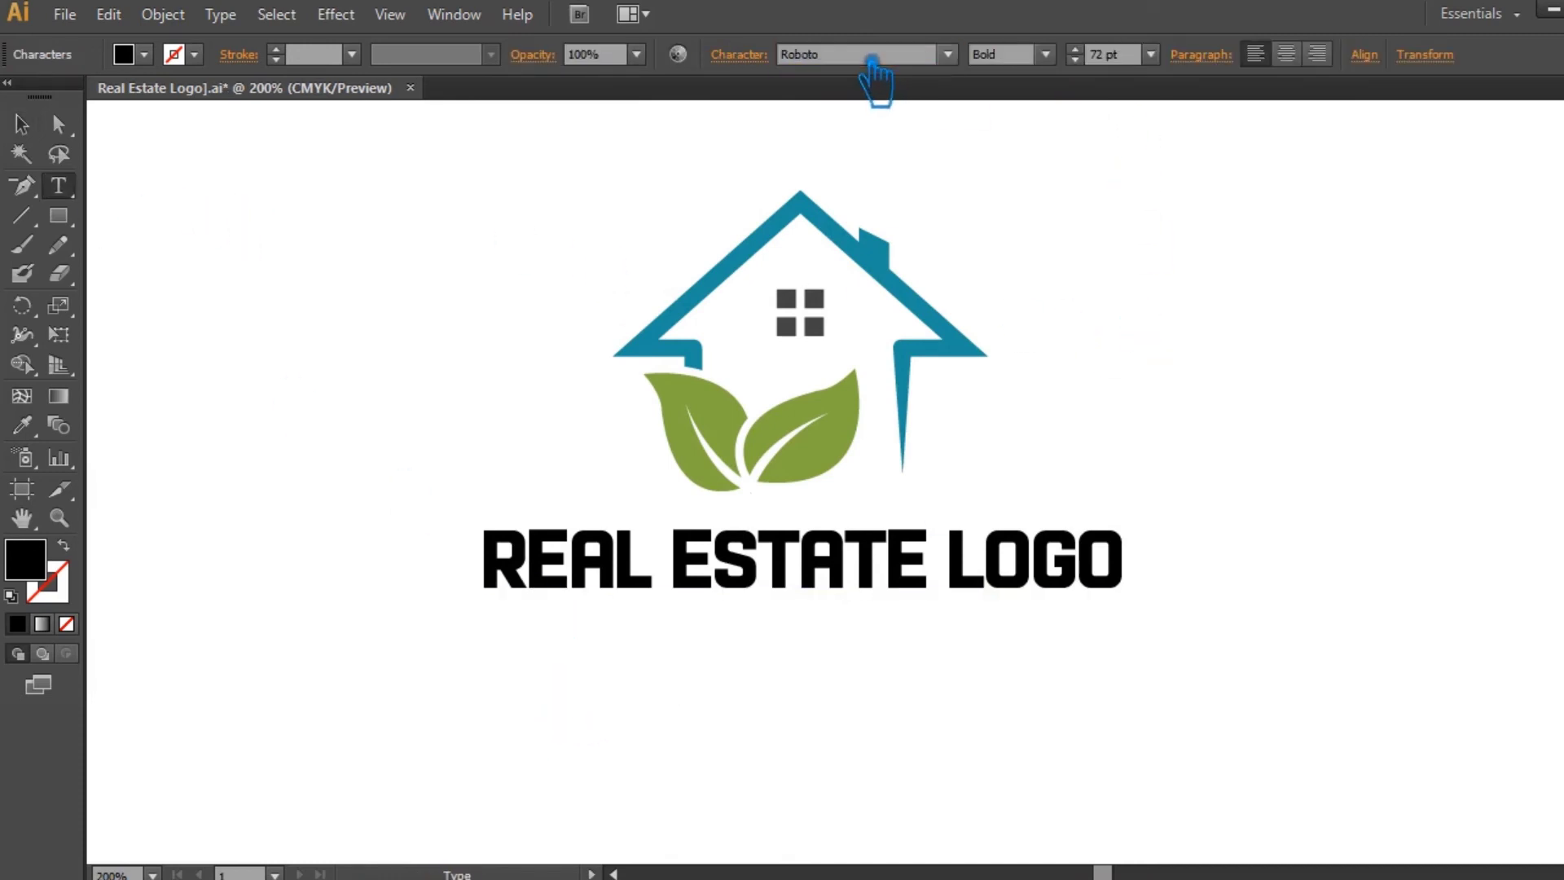
pyautogui.click(1150, 54)
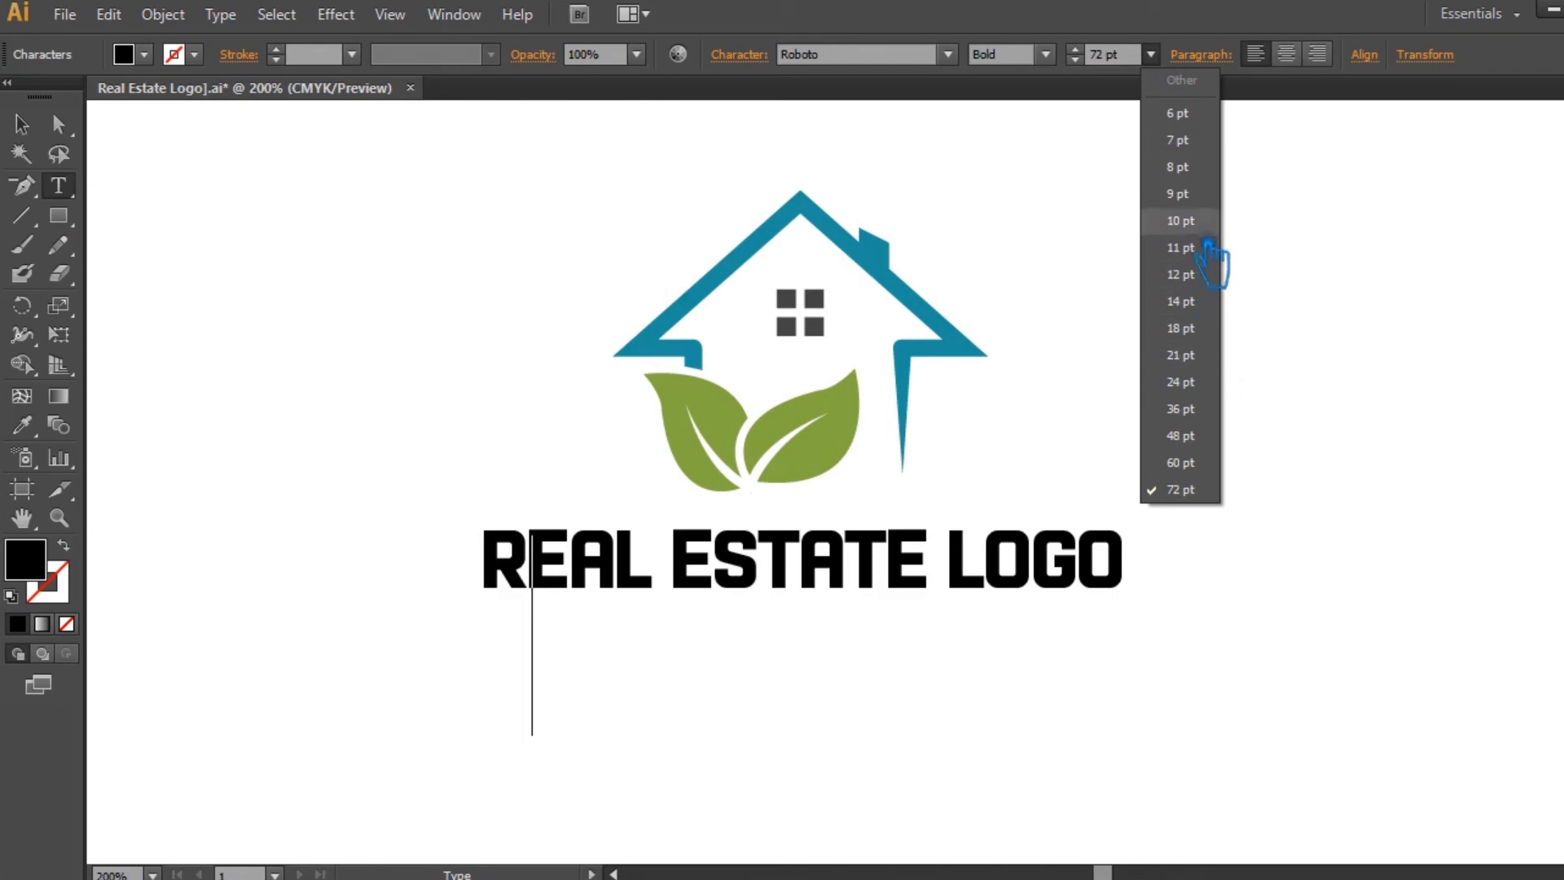
pyautogui.click(1205, 174)
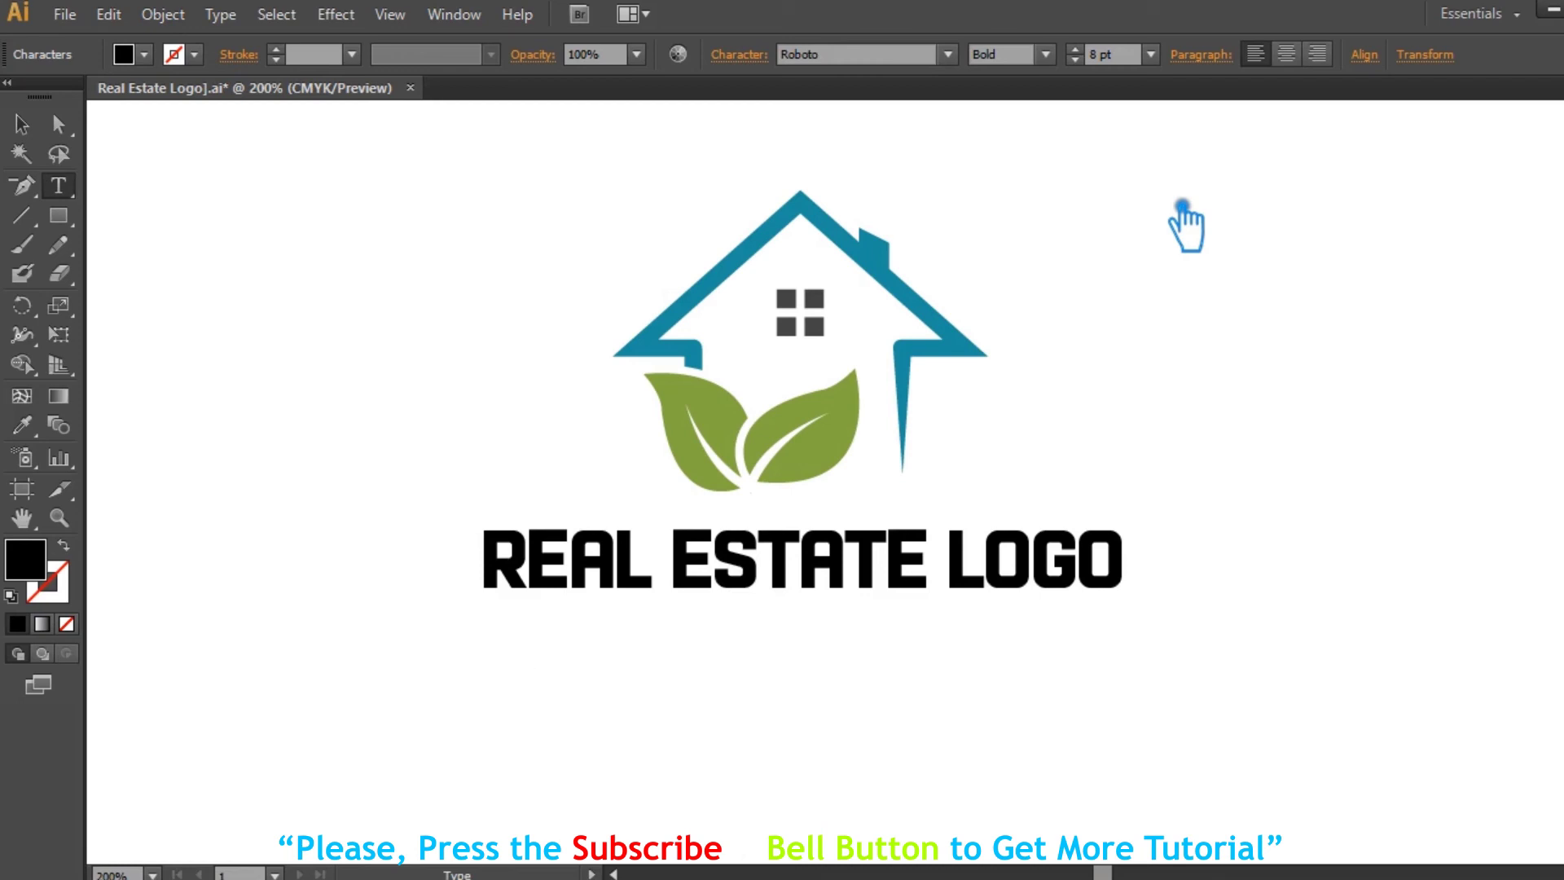
pyautogui.press('BackSpace')
pyautogui.press('BackSpace')
pyautogui.press('BackSpace')
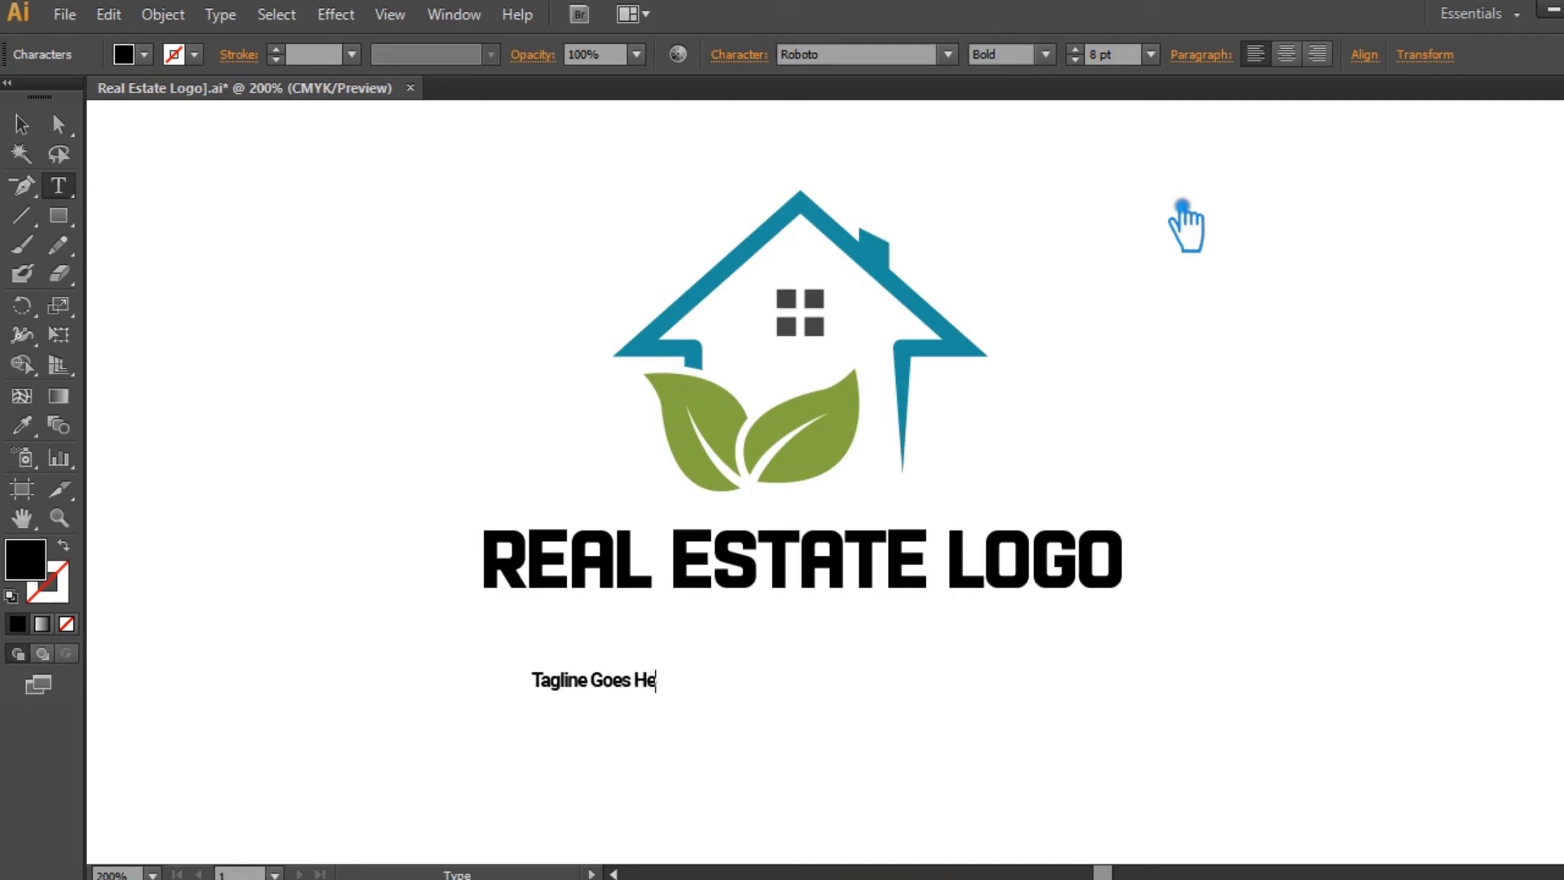
pyautogui.click(32, 125)
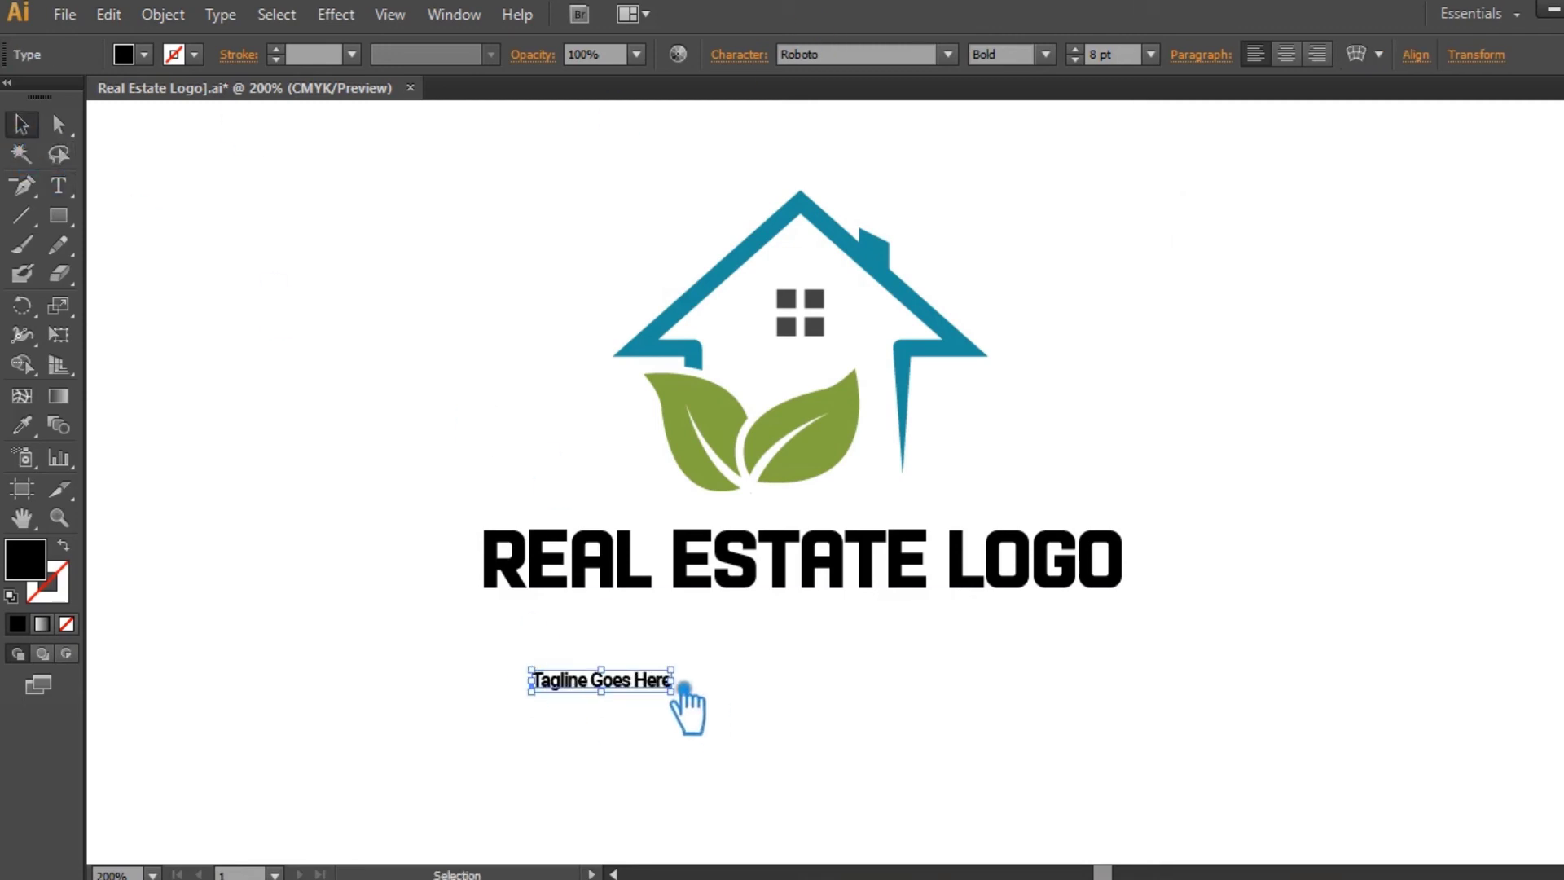
# Set the tagline to 12 pt, All Caps and the Roboto Regular style.
pyautogui.click(1150, 53)
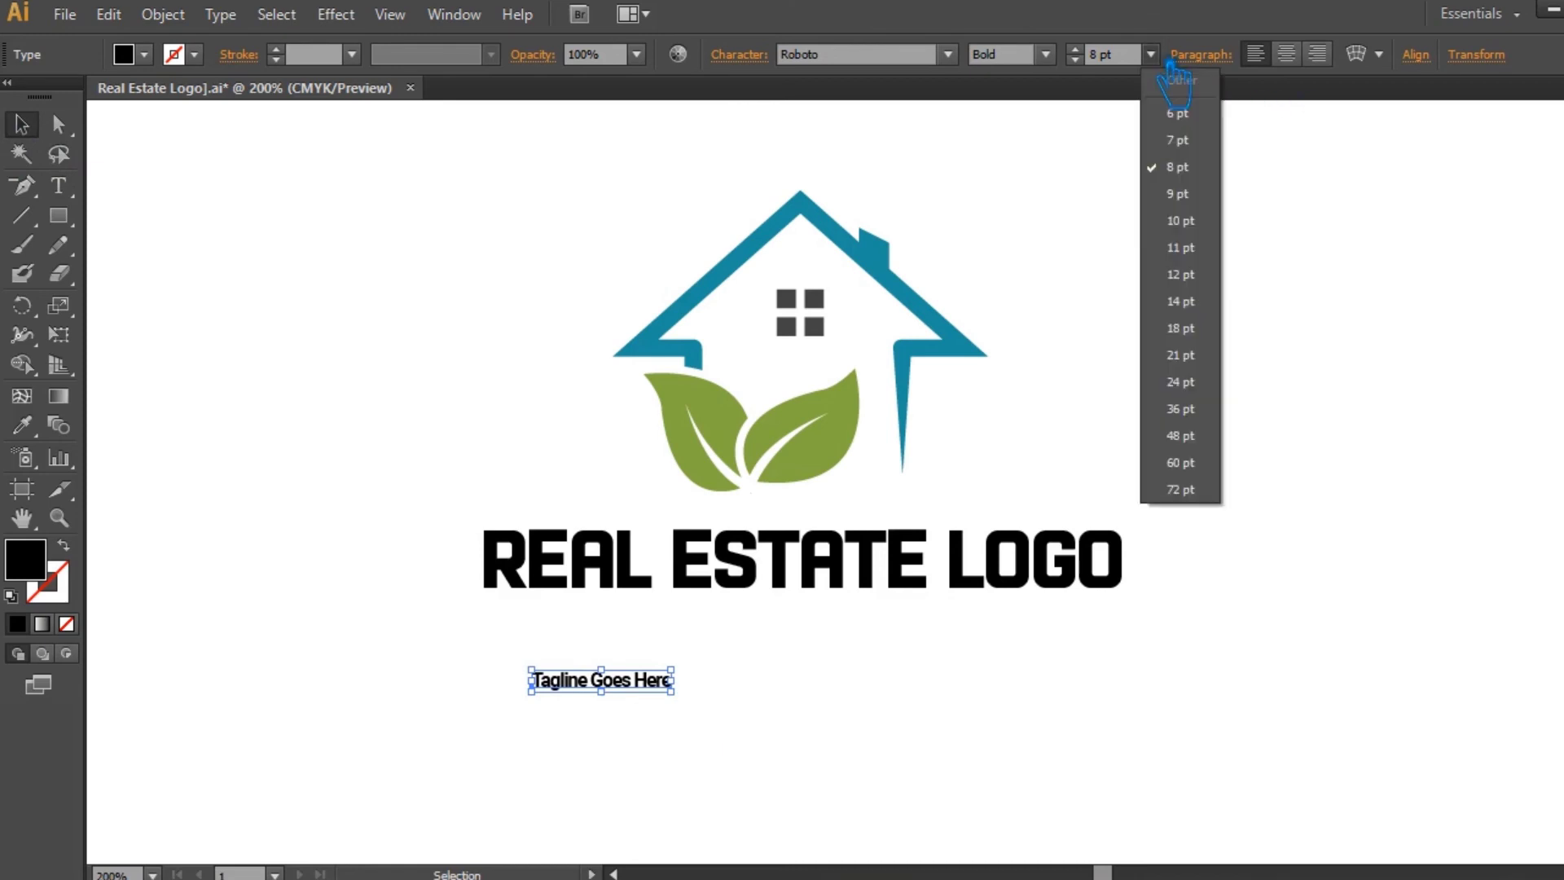
pyautogui.click(1206, 275)
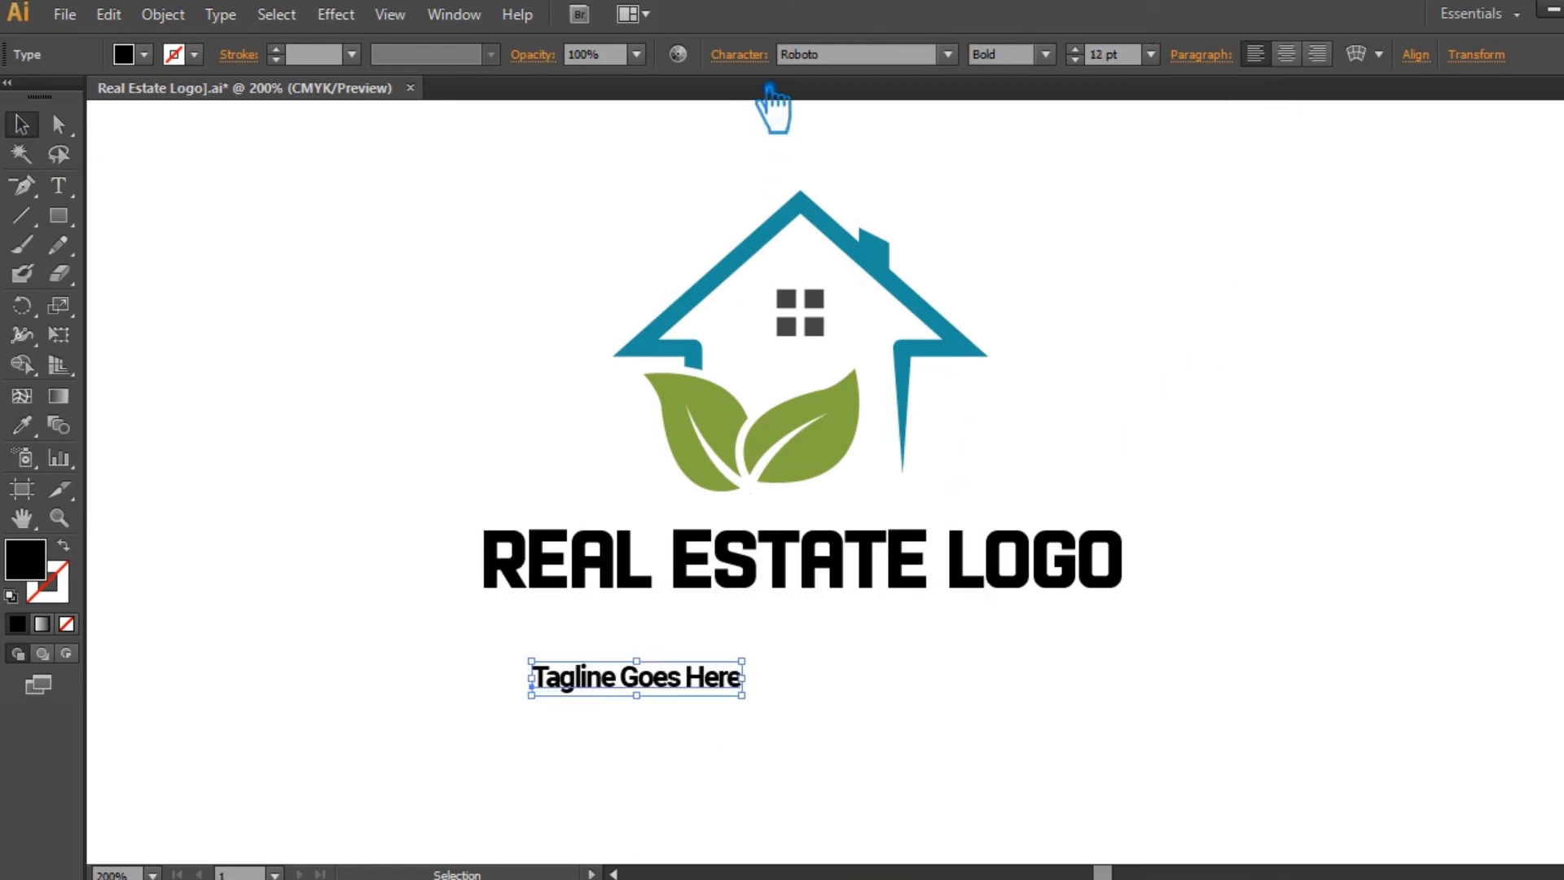
pyautogui.click(739, 53)
pyautogui.click(508, 307)
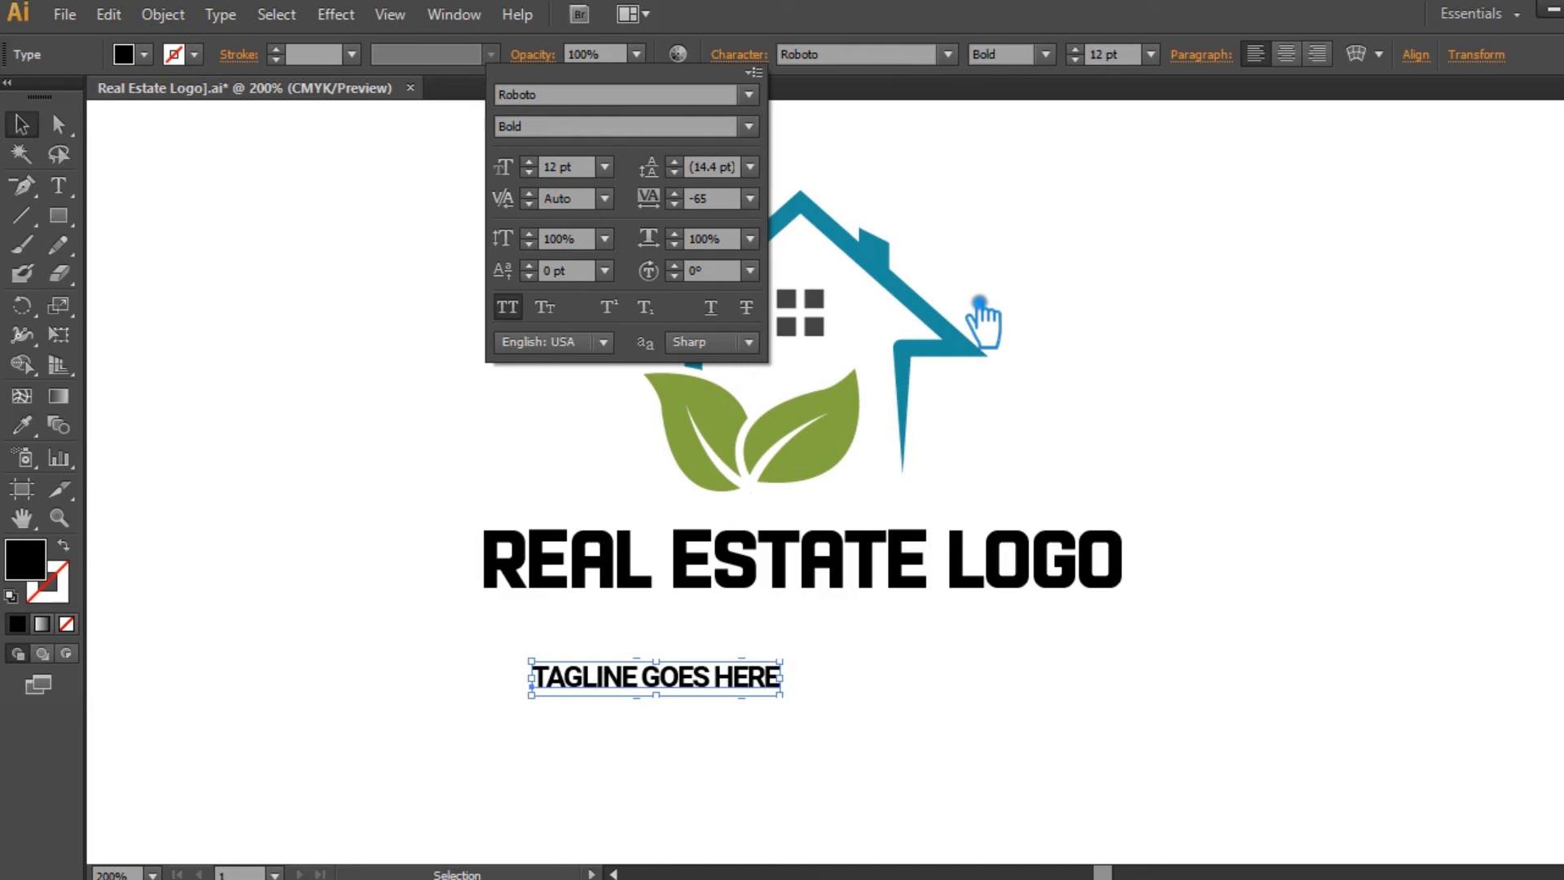
pyautogui.click(748, 126)
pyautogui.click(573, 261)
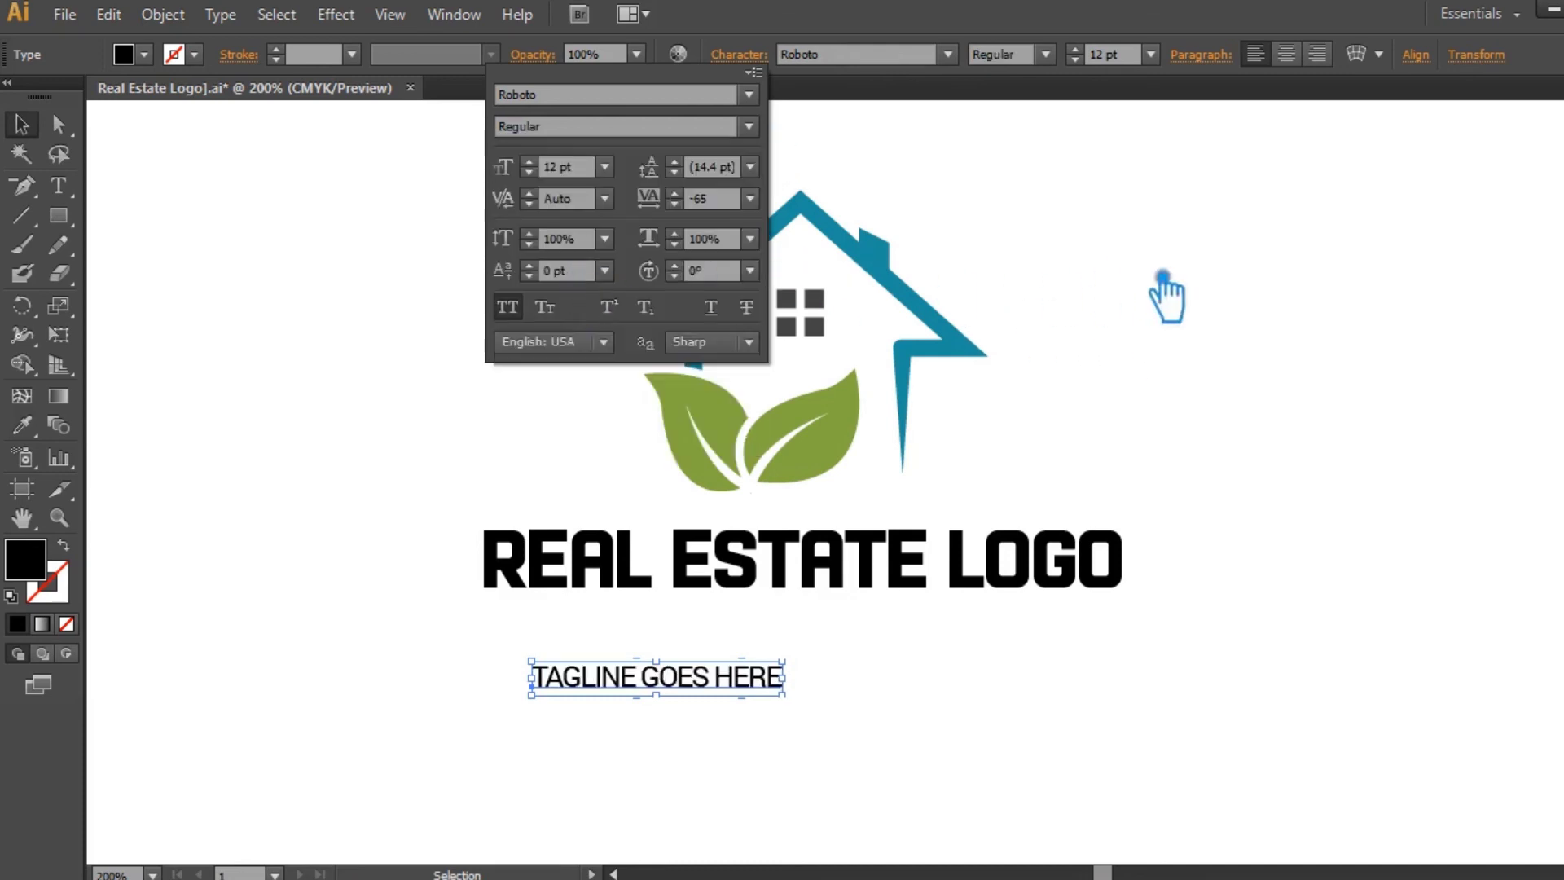
pyautogui.click(1109, 293)
# Move the tagline up and right toward the logo text, then set it to 10 pt with a tracking of 500.
pyautogui.moveTo(730, 695); pyautogui.dragTo(791, 660)
pyautogui.click(1075, 60)
pyautogui.click(1075, 61)
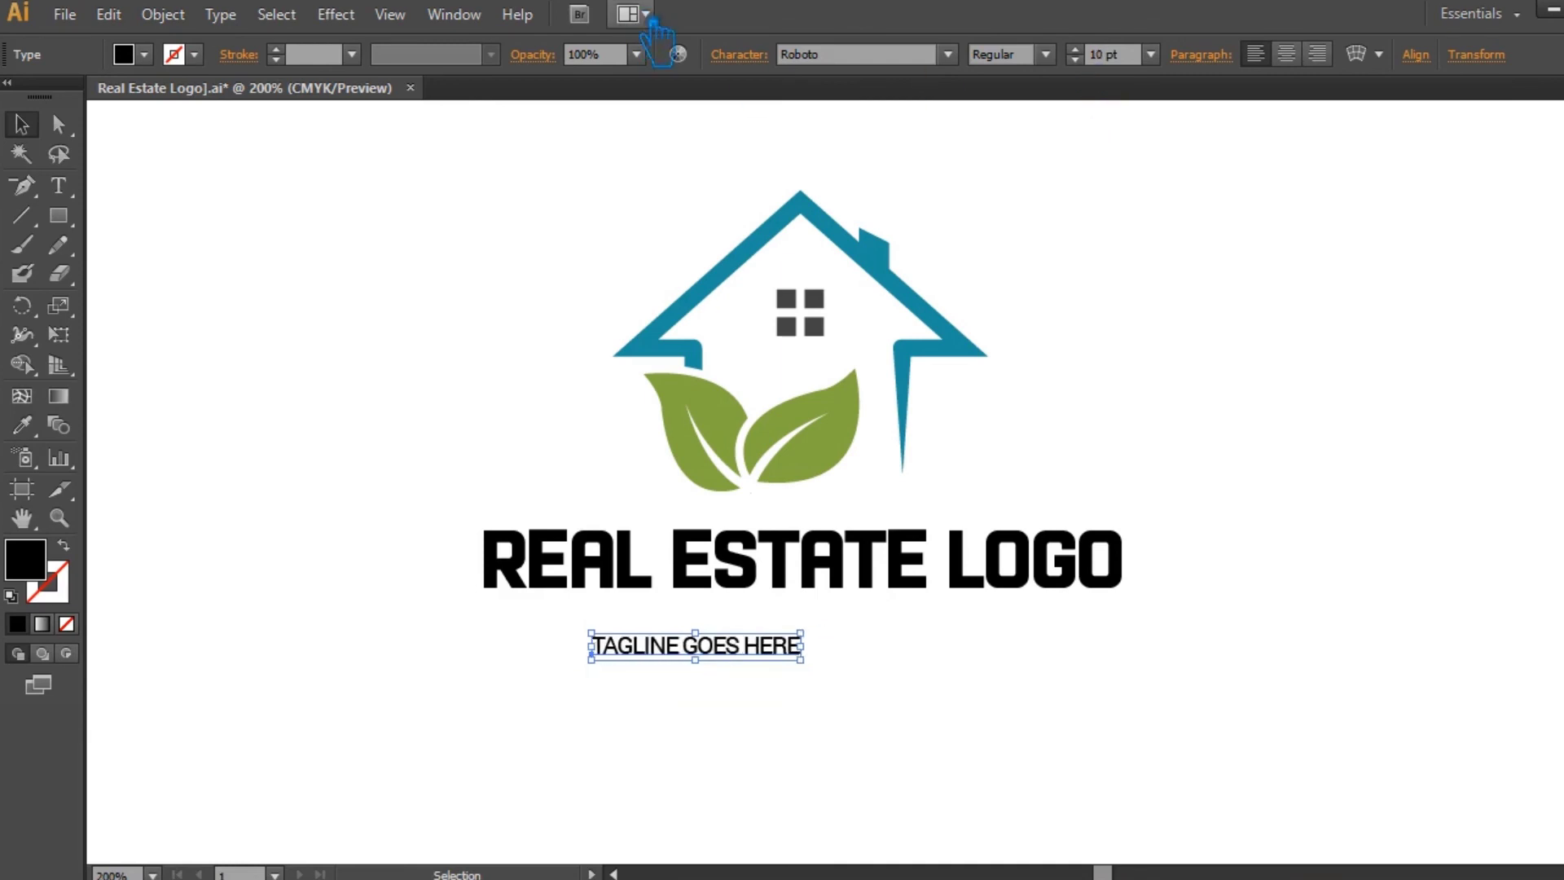
pyautogui.click(738, 56)
pyautogui.click(698, 198)
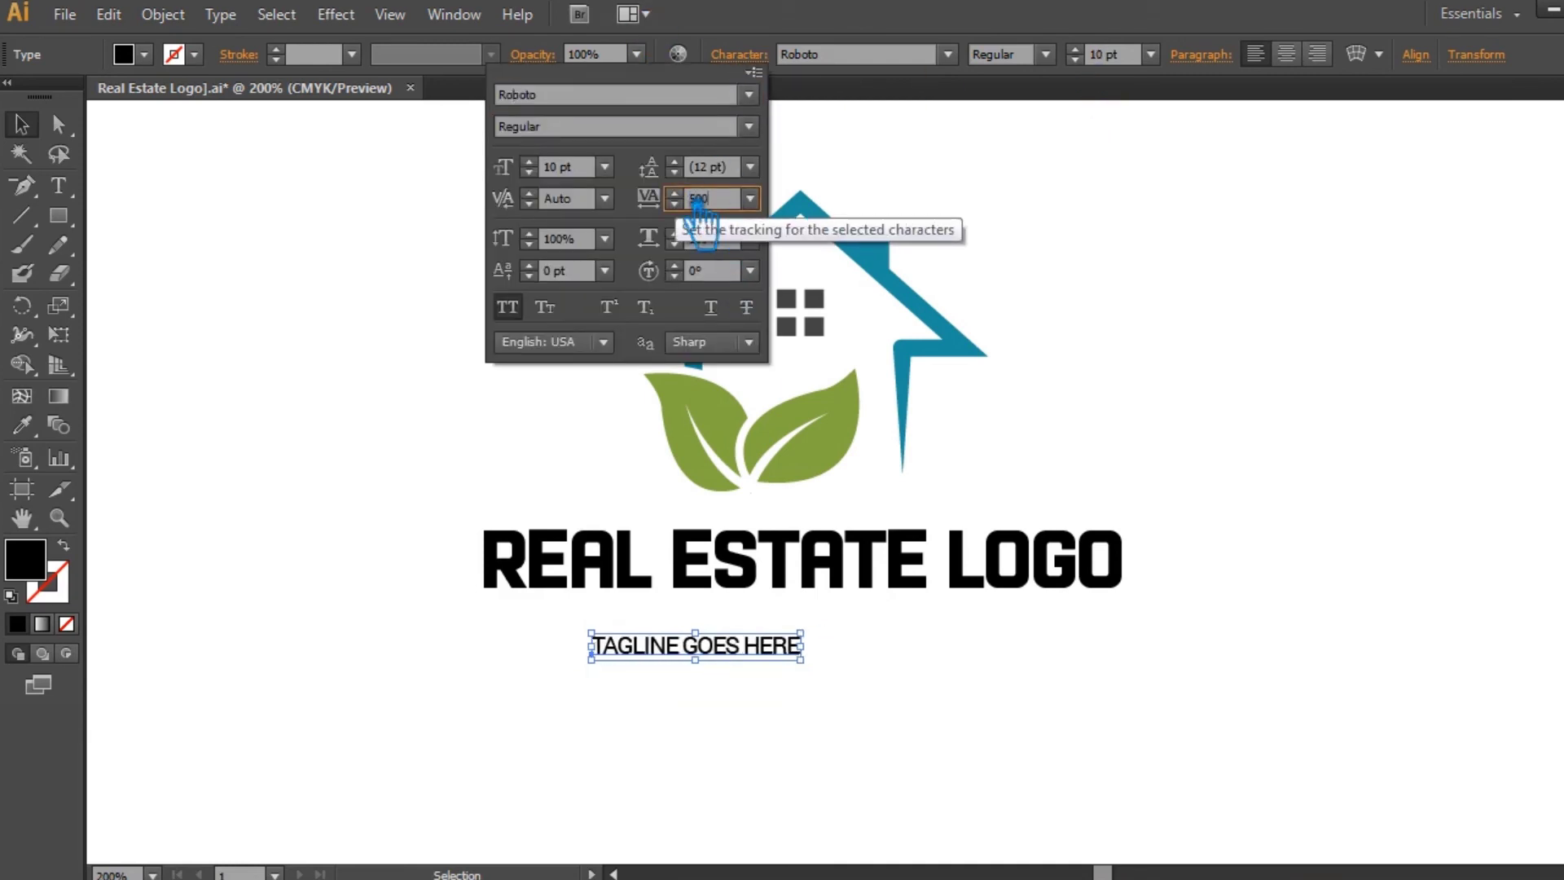
pyautogui.write('50')
pyautogui.press('Return')
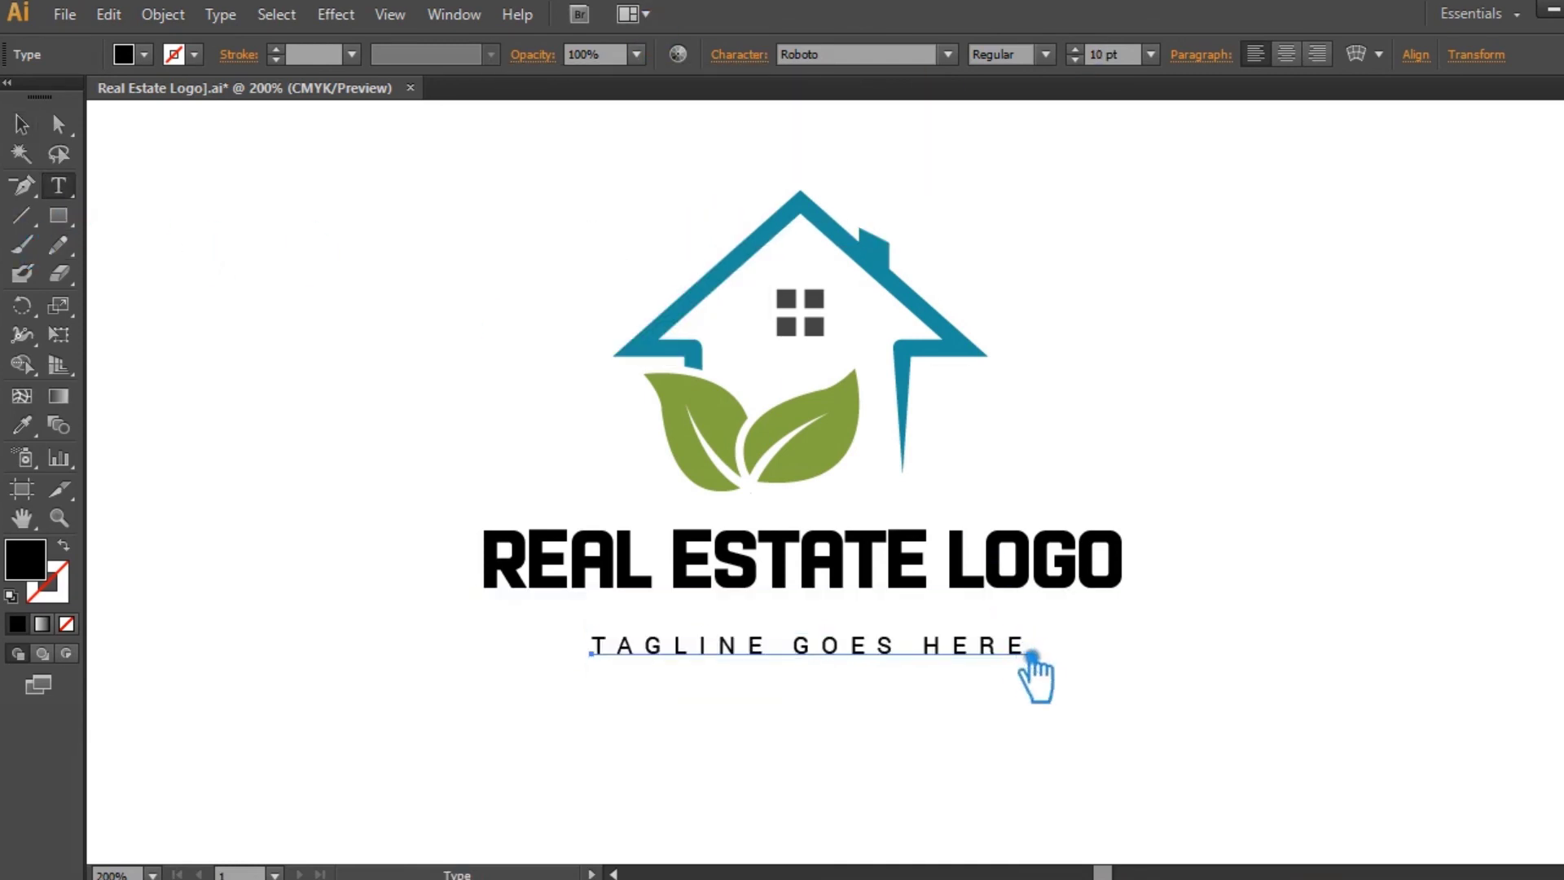
# Remove the extra tracking after the tagline's final letter E.
pyautogui.moveTo(1010, 648); pyautogui.dragTo(1056, 657)
pyautogui.click(764, 65)
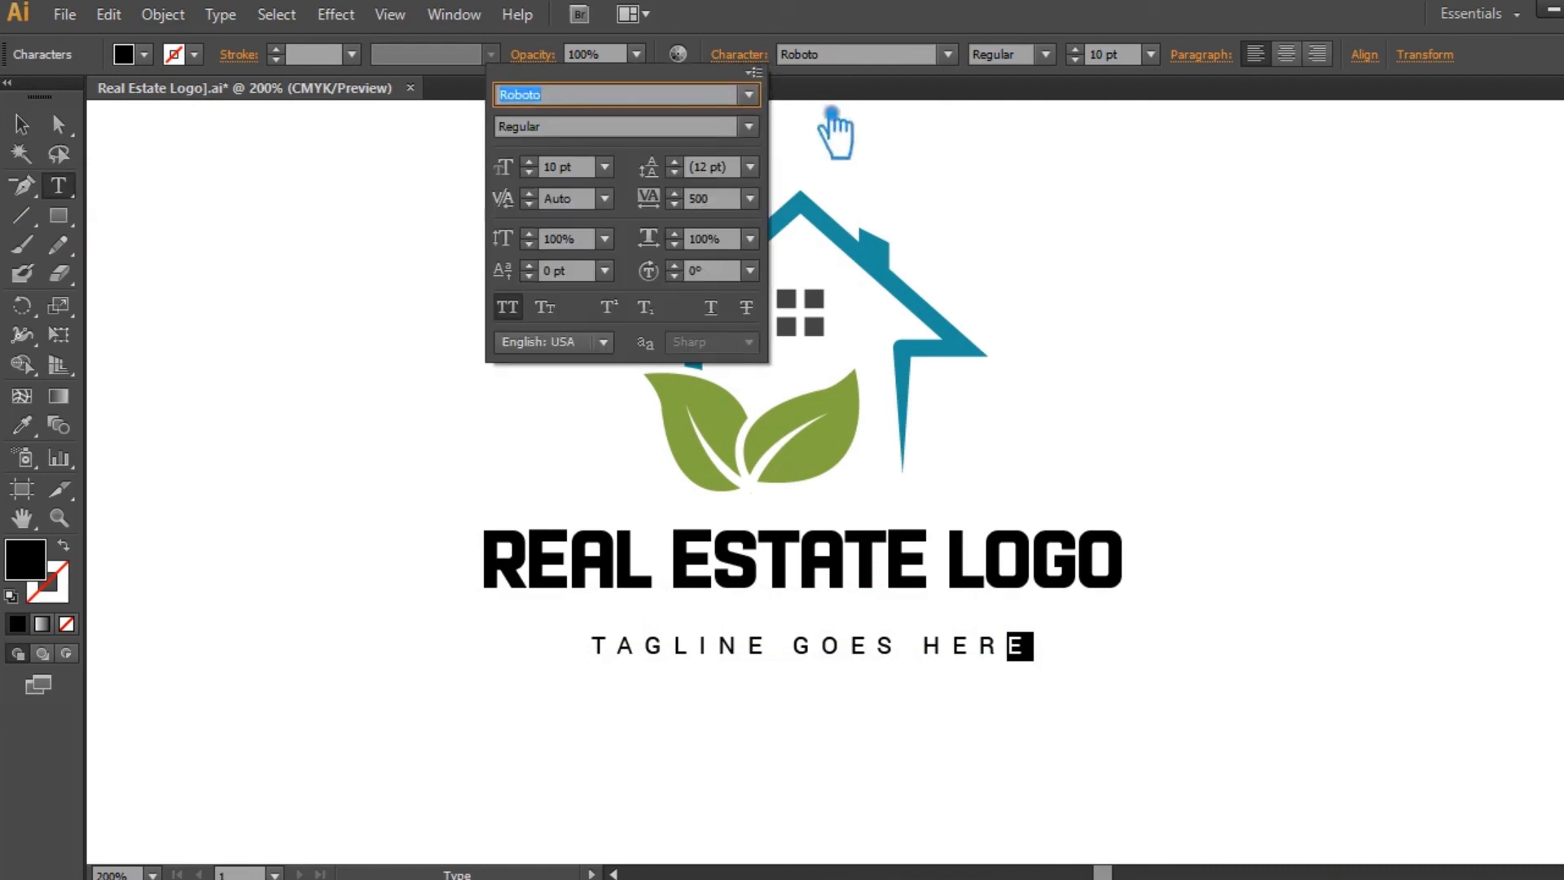
pyautogui.press('Return')
pyautogui.click(21, 125)
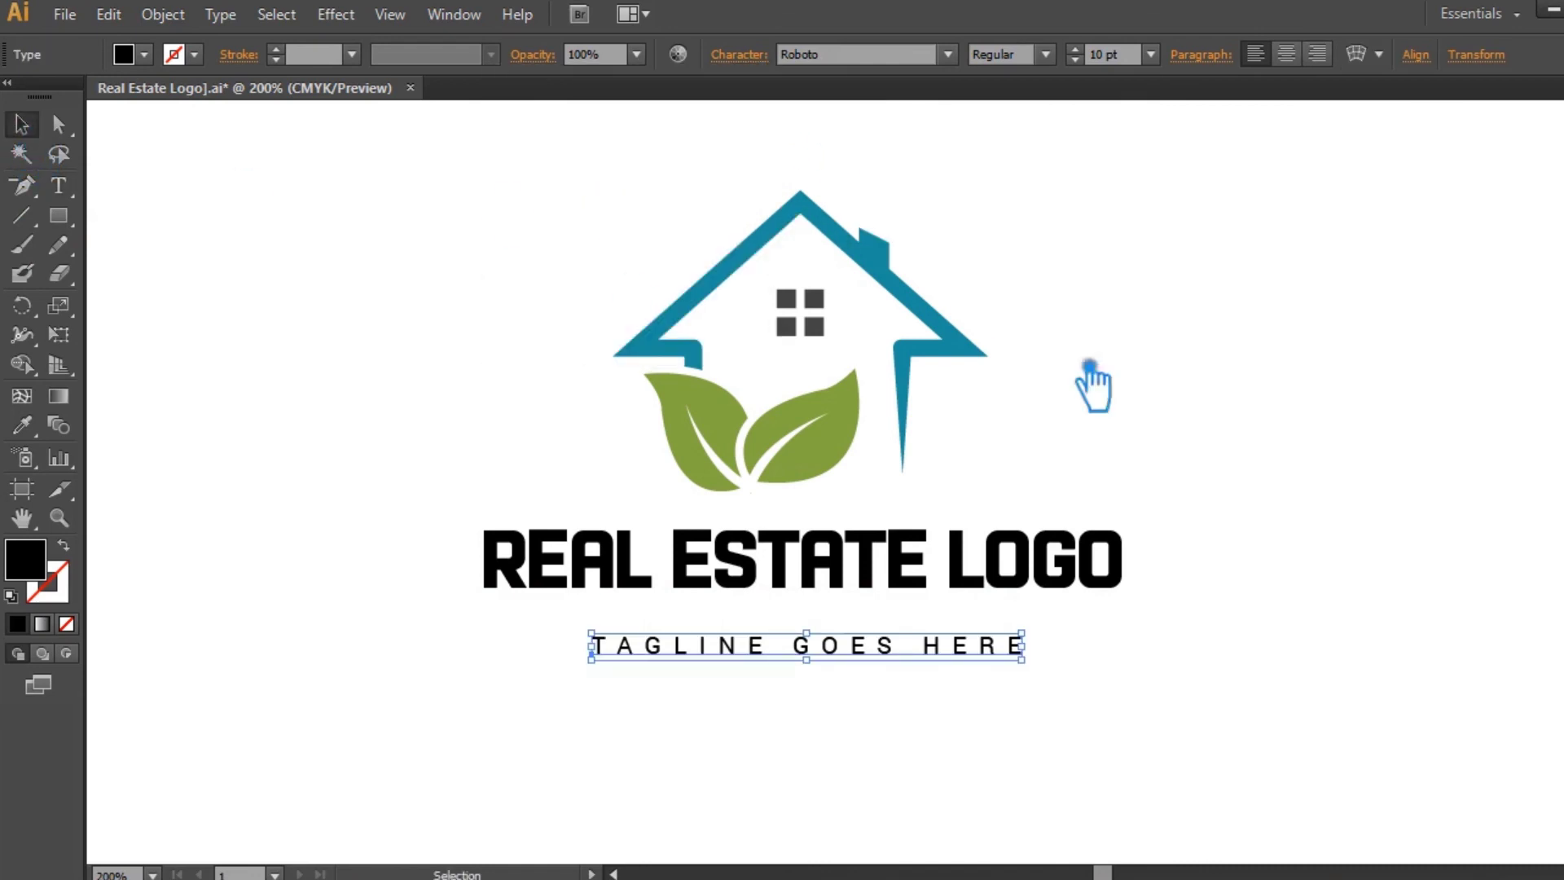
# Move the tagline up close beneath the logo text and reduce its size to 9 pt.
pyautogui.click(1188, 689)
pyautogui.moveTo(821, 663); pyautogui.dragTo(852, 640)
pyautogui.click(893, 716)
pyautogui.click(1075, 59)
pyautogui.click(1075, 60)
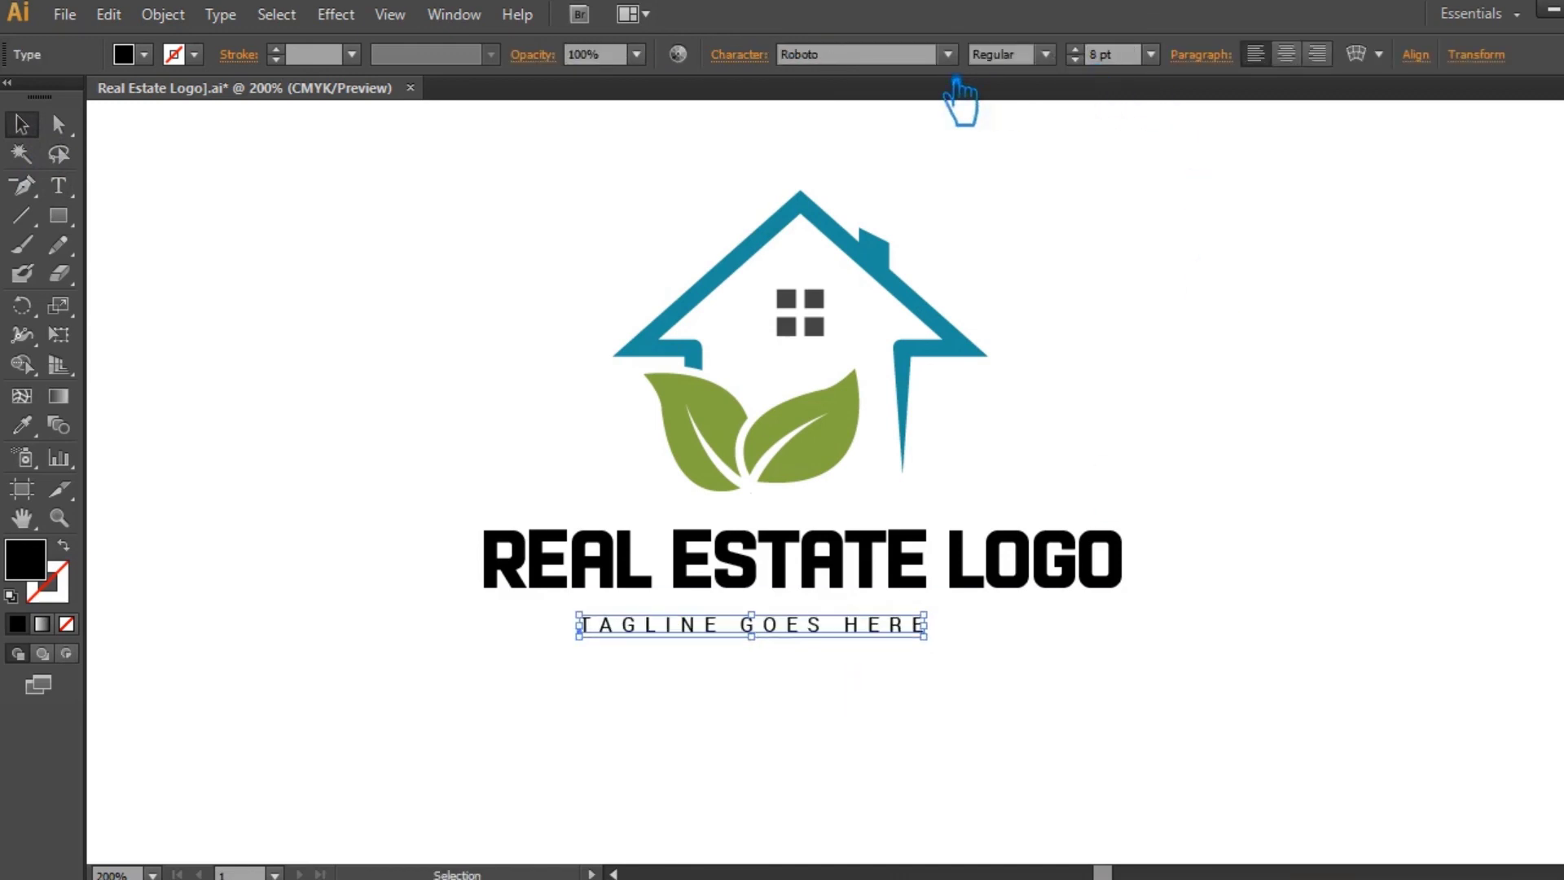
pyautogui.click(1075, 49)
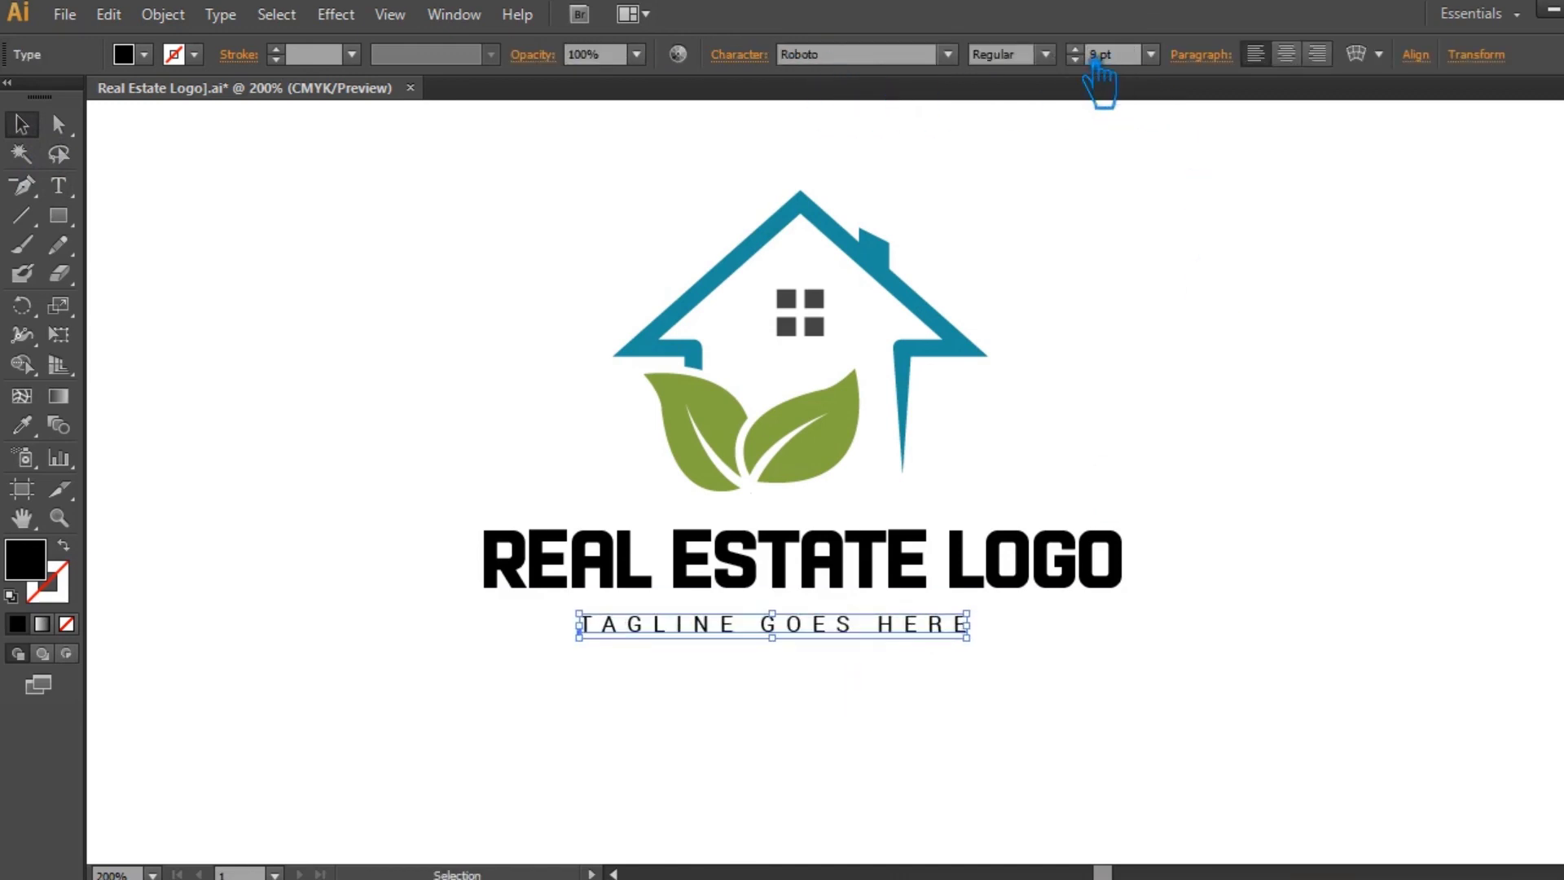
# Set the tracking of all tagline letters except the final E to 600.
pyautogui.moveTo(955, 625); pyautogui.dragTo(578, 626)
pyautogui.click(762, 59)
pyautogui.doubleClick(717, 198)
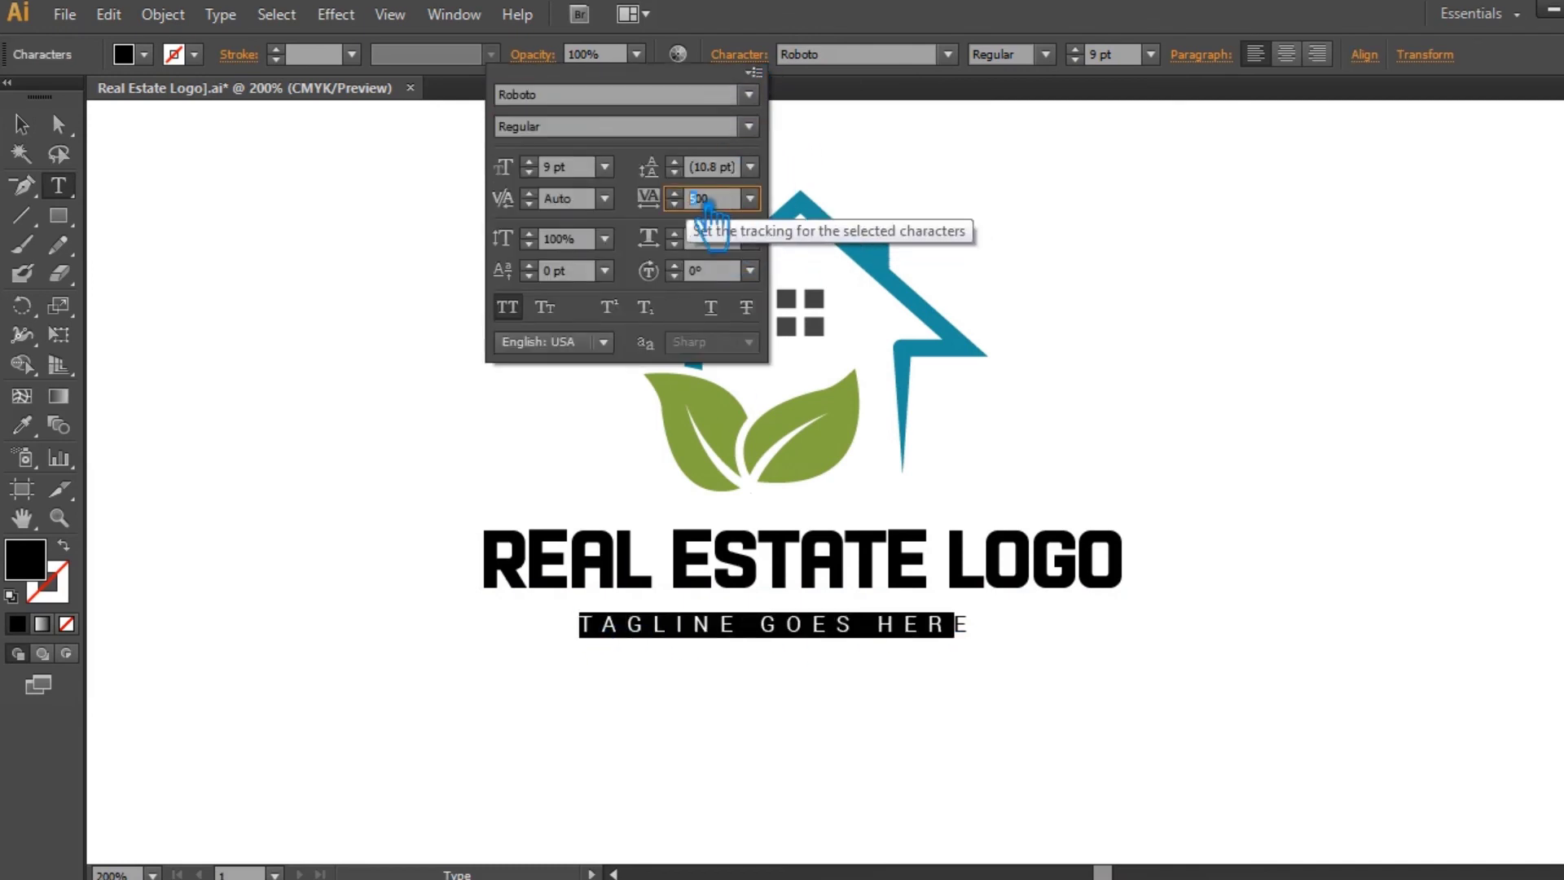
pyautogui.write('600')
pyautogui.press('Return')
pyautogui.click(21, 123)
# Try the neighbouring fonts on the logo text and set it to Roboto Condensed Regular.
pyautogui.click(362, 313)
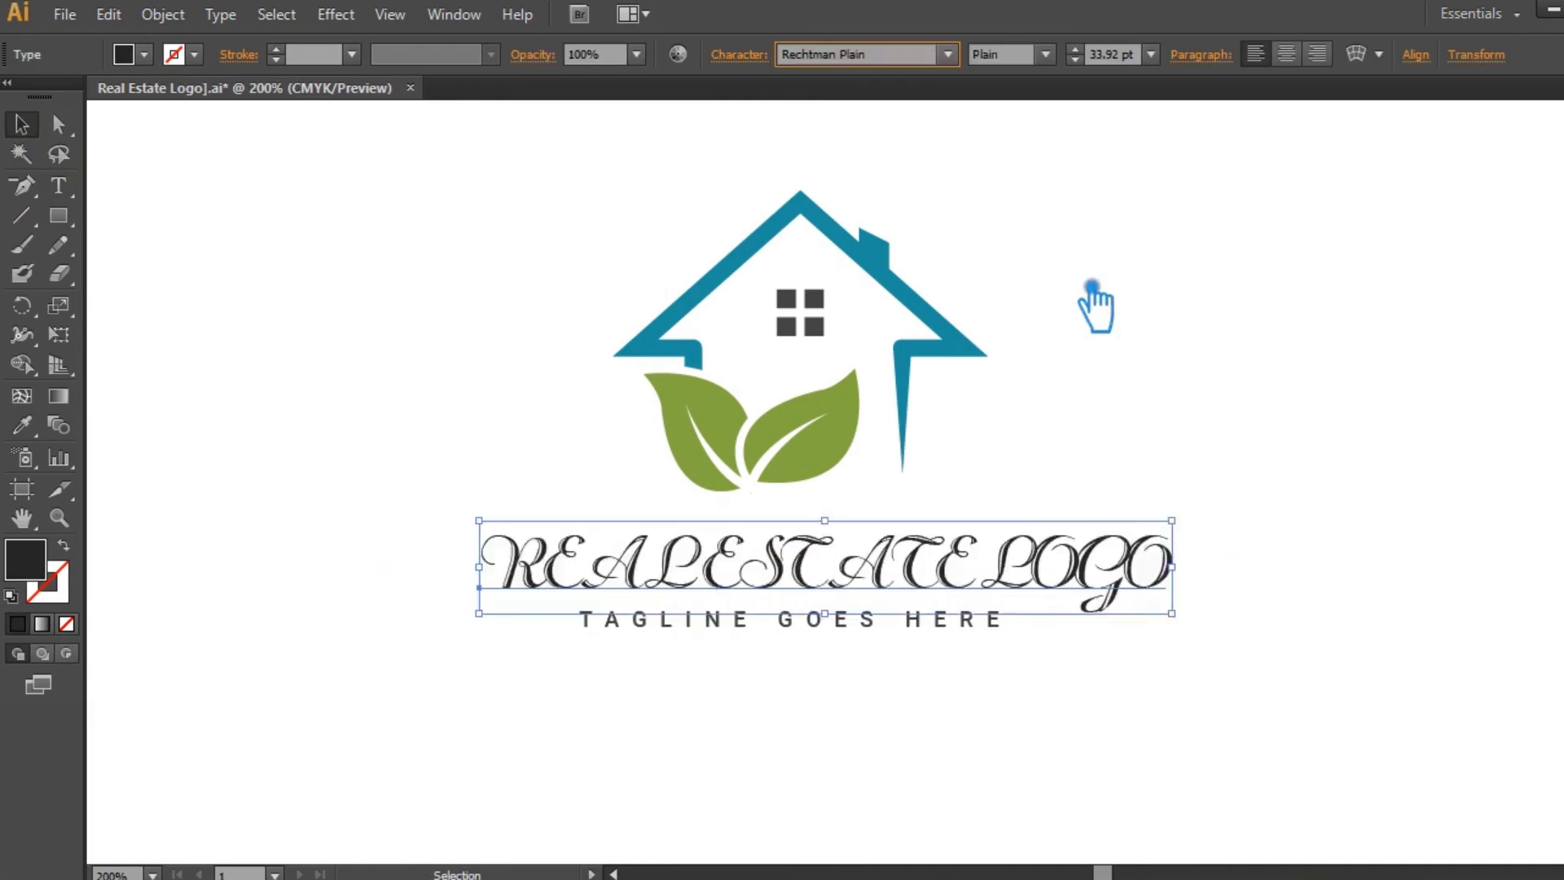
pyautogui.press('Down')
pyautogui.press('Down')
pyautogui.press('Down')
pyautogui.press('Down')
pyautogui.press('Down')
pyautogui.press('Up')
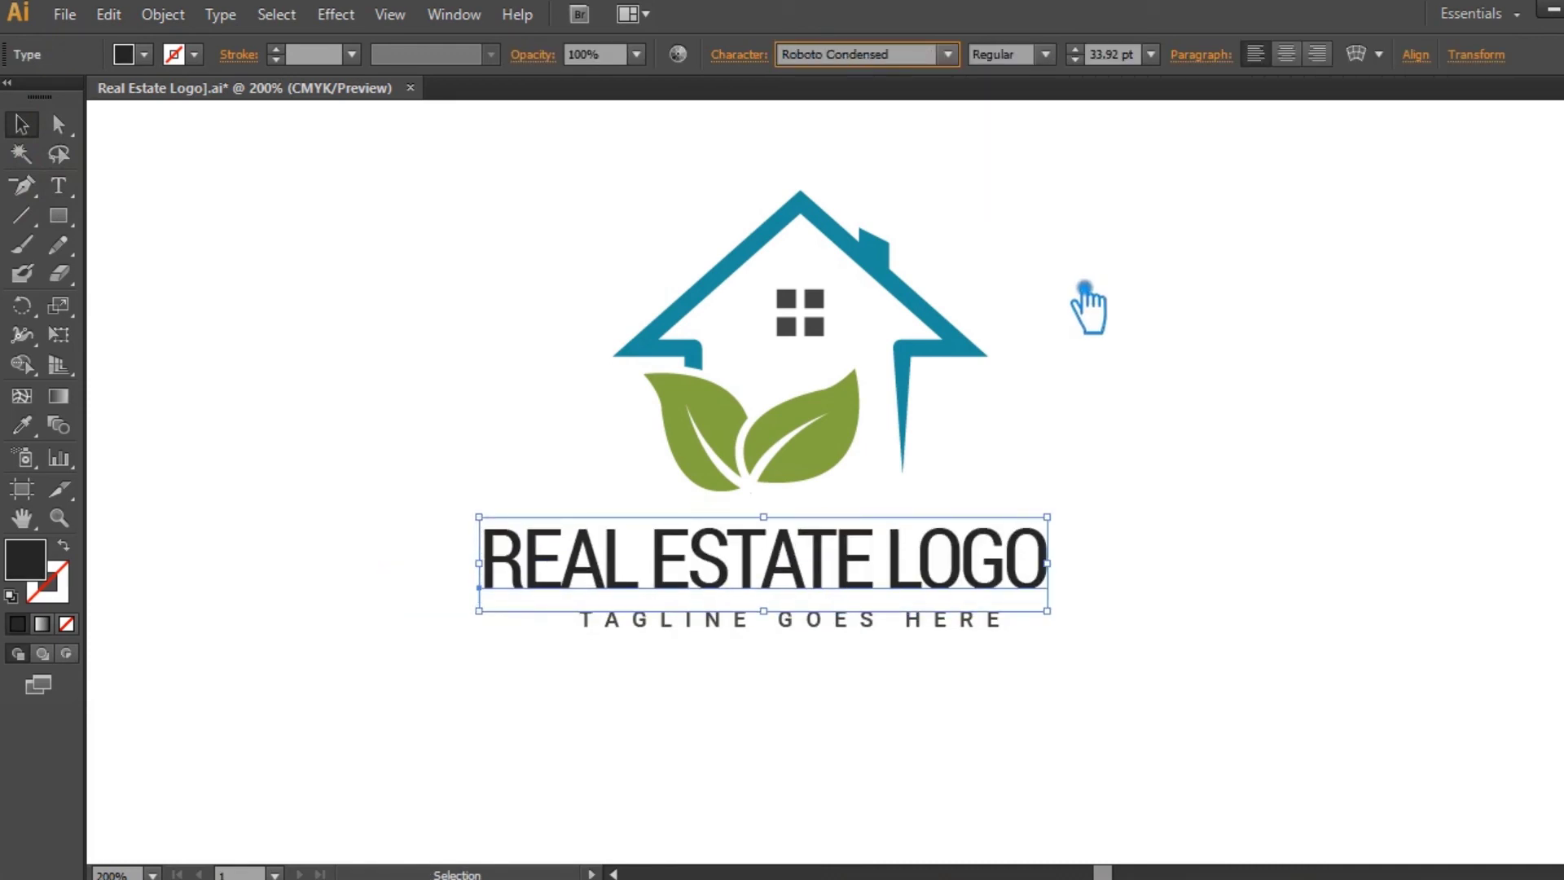
pyautogui.click(1106, 284)
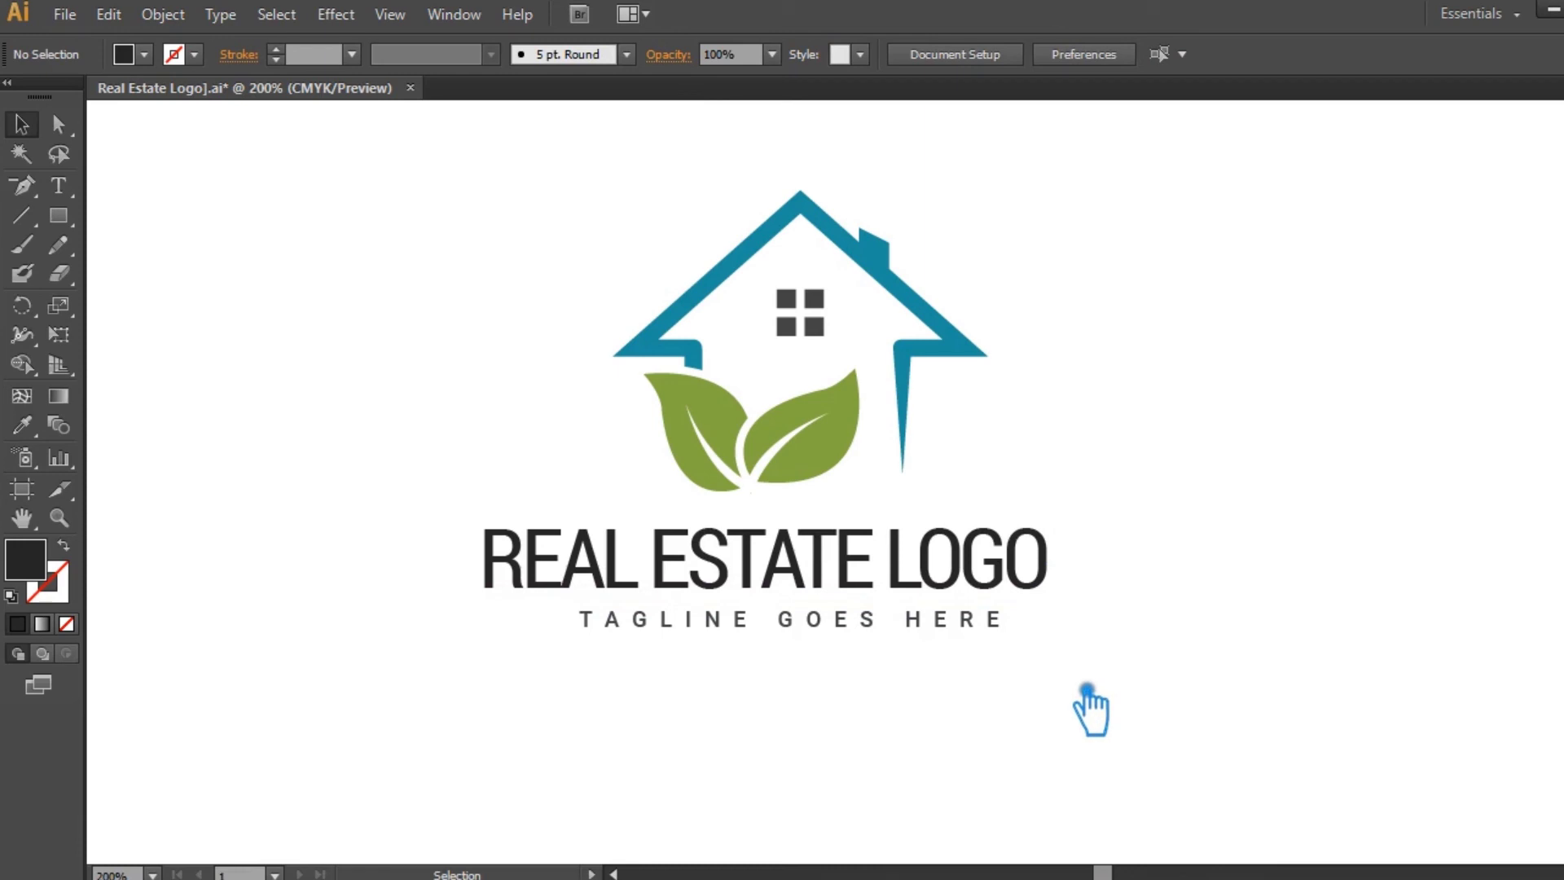
# Nudge the tagline slightly up and left, and enlarge the logo text to 37 pt.
pyautogui.moveTo(869, 623); pyautogui.dragTo(860, 616)
pyautogui.click(1015, 579)
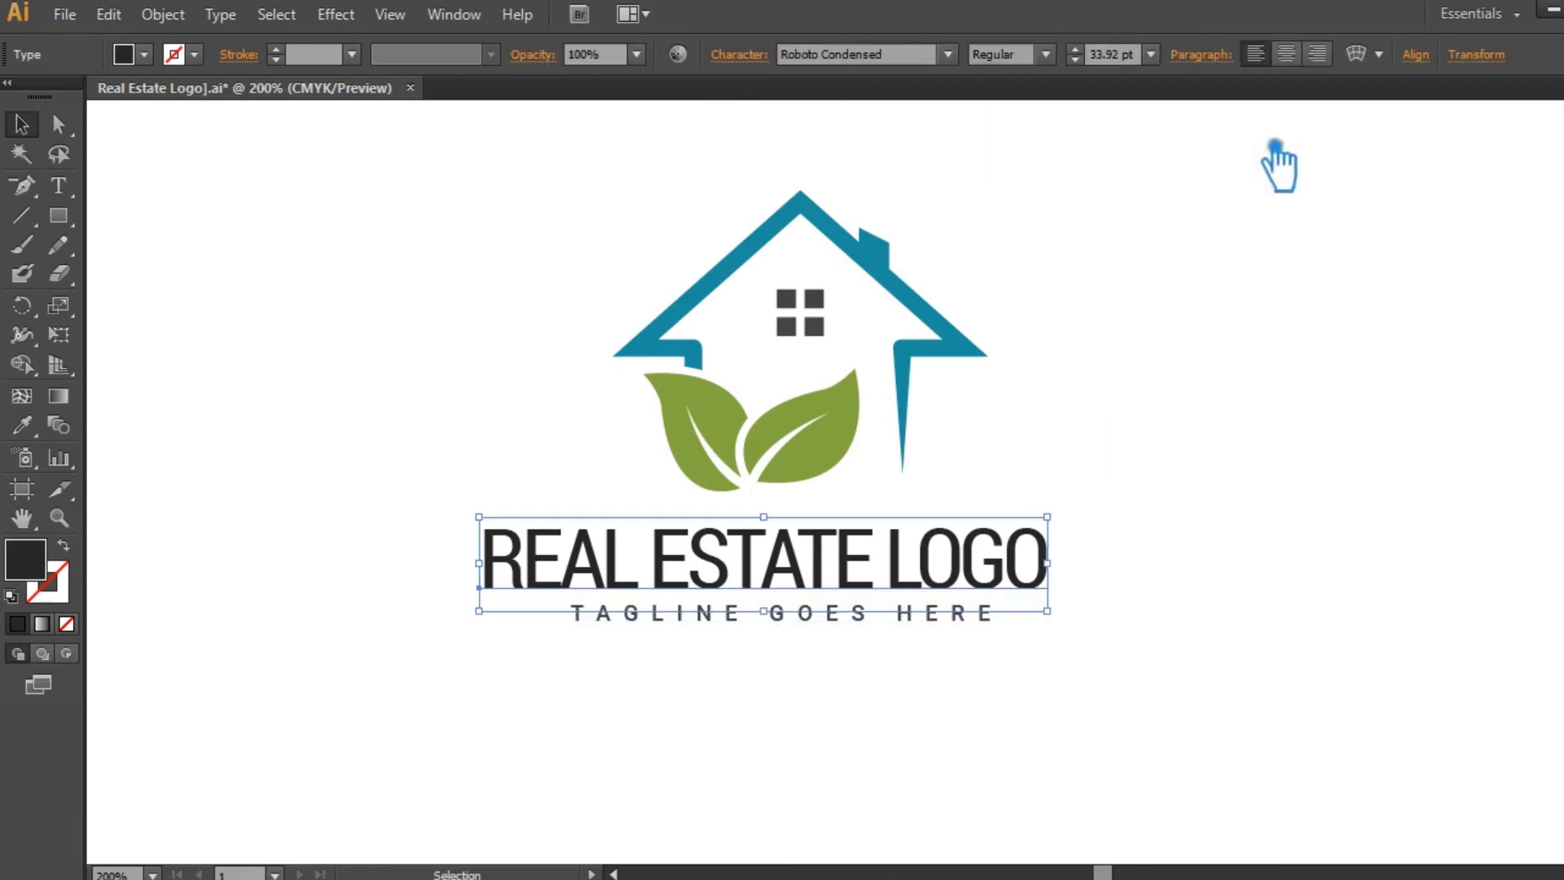
pyautogui.scroll(5, 1096, 62)
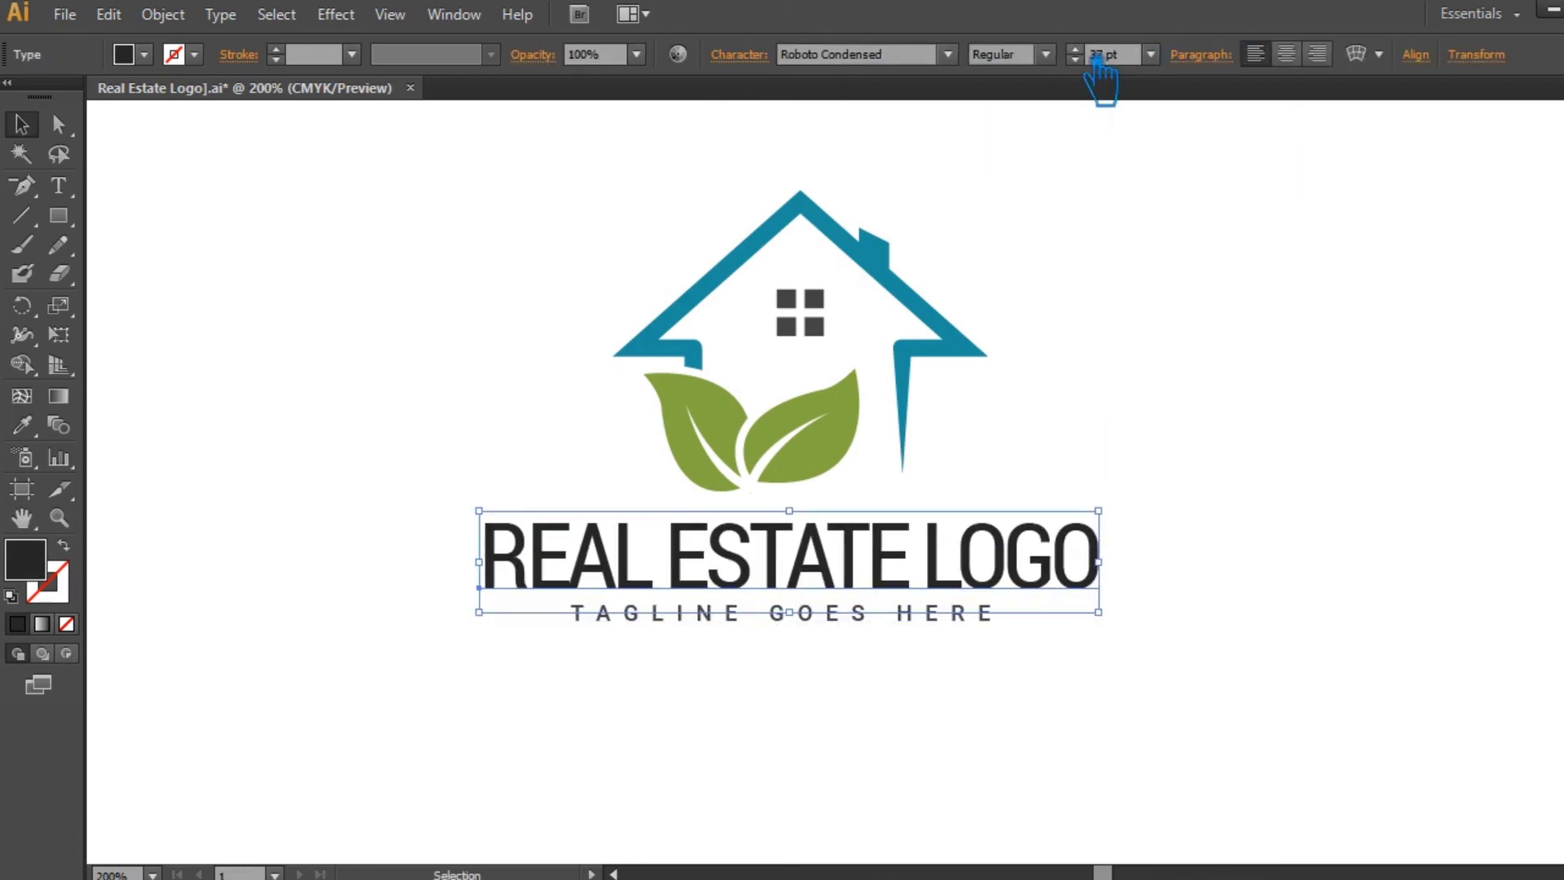
# Shift the tagline right and slightly down so it sits centred beneath the logo text, and save the document.
pyautogui.click(884, 678)
pyautogui.moveTo(835, 617); pyautogui.dragTo(866, 621)
pyautogui.click(1109, 728)
pyautogui.moveTo(866, 621); pyautogui.dragTo(866, 620)
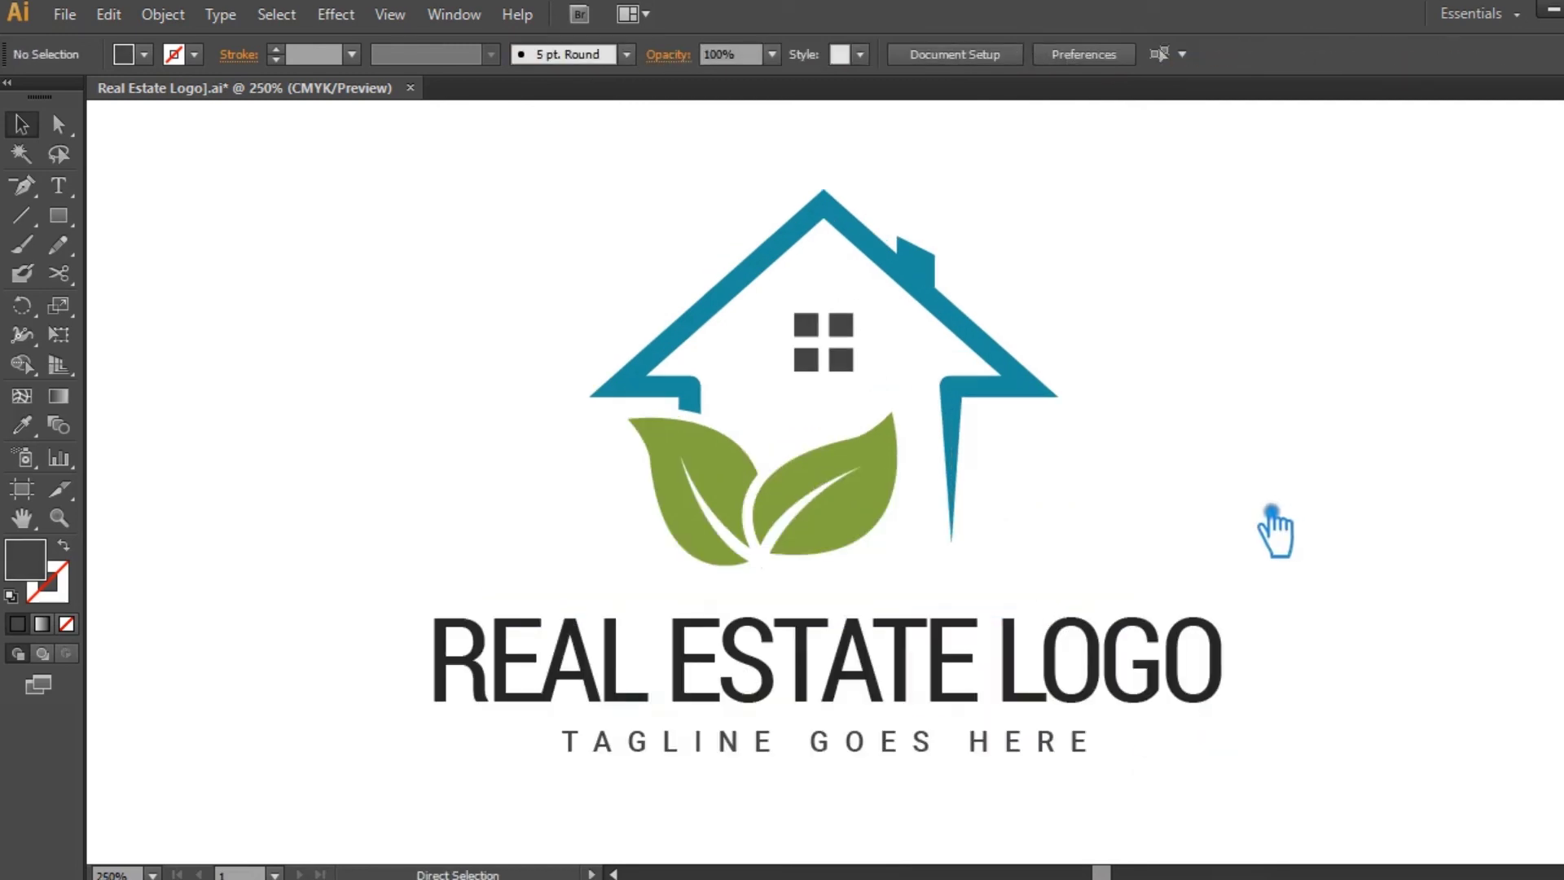
pyautogui.hotkey('ctrl', 's')
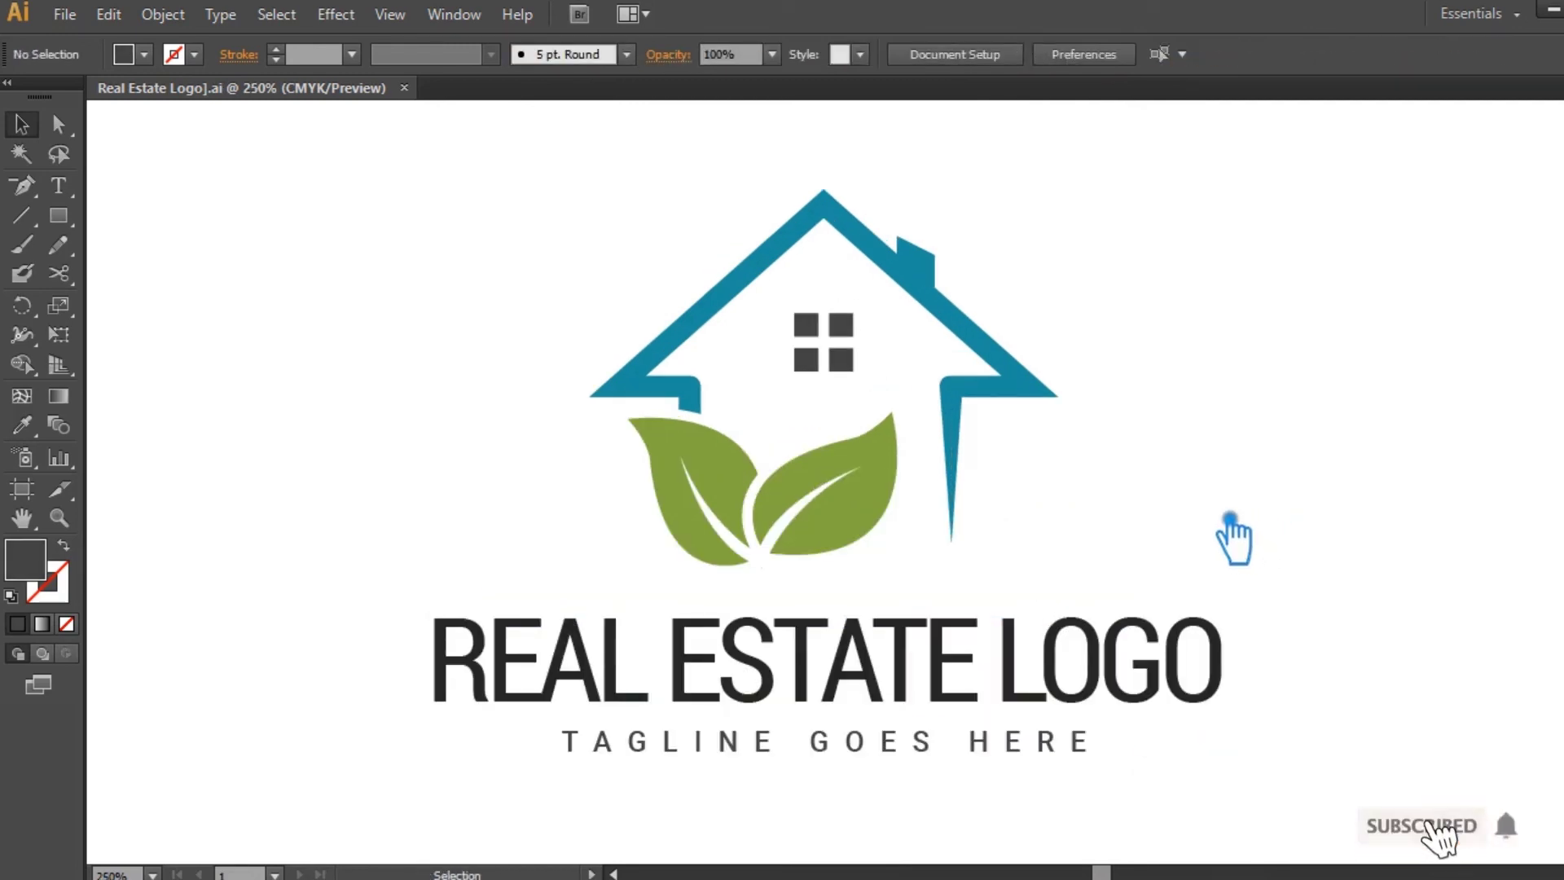